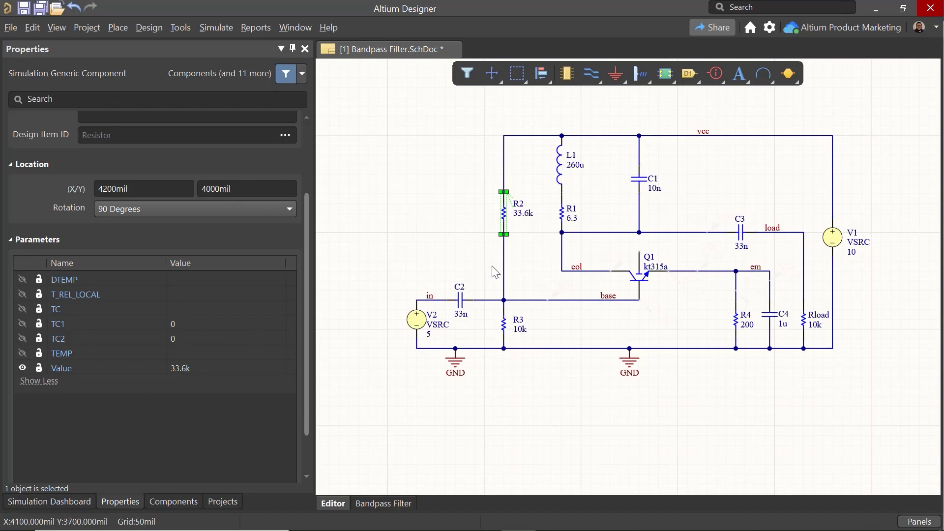
Place a BJT NPN 4 GP transistor from the Simulation Generic Components library in the empty area beside R2
left_click(459, 306)
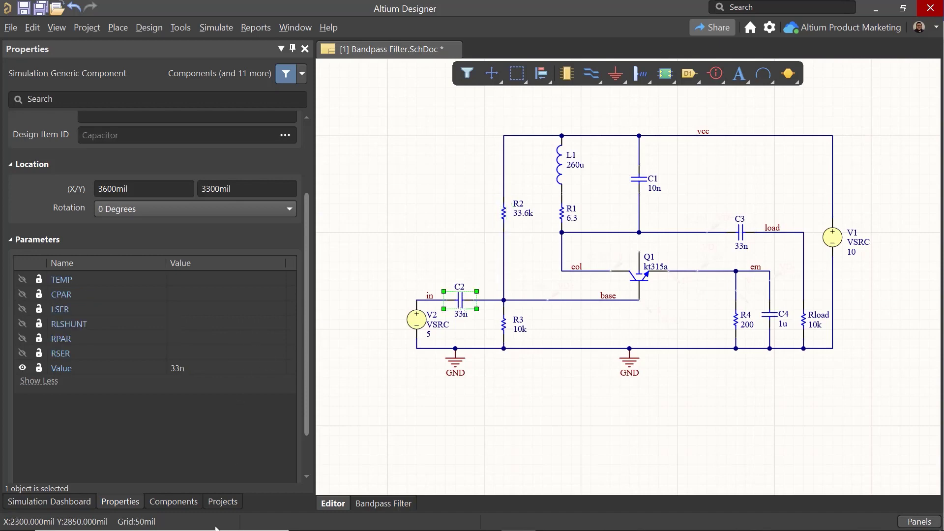
left_click(176, 497)
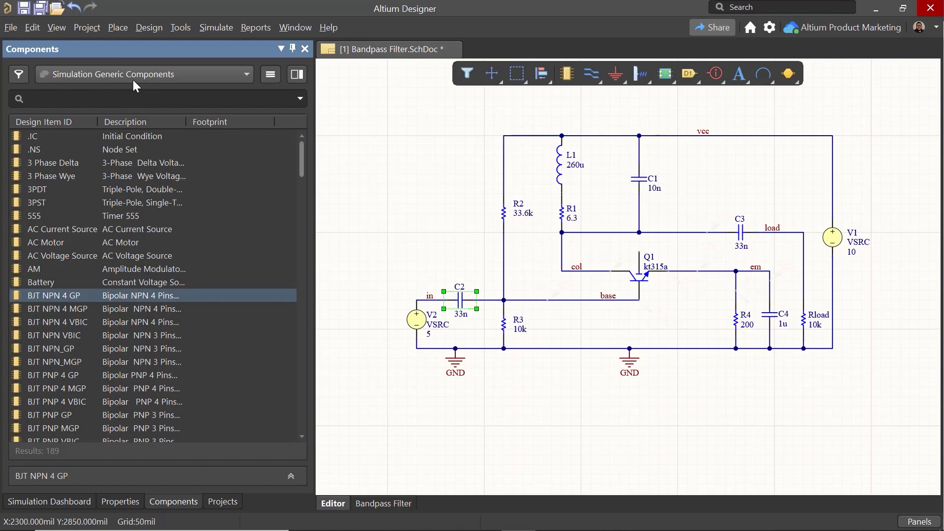
left_click(60, 75)
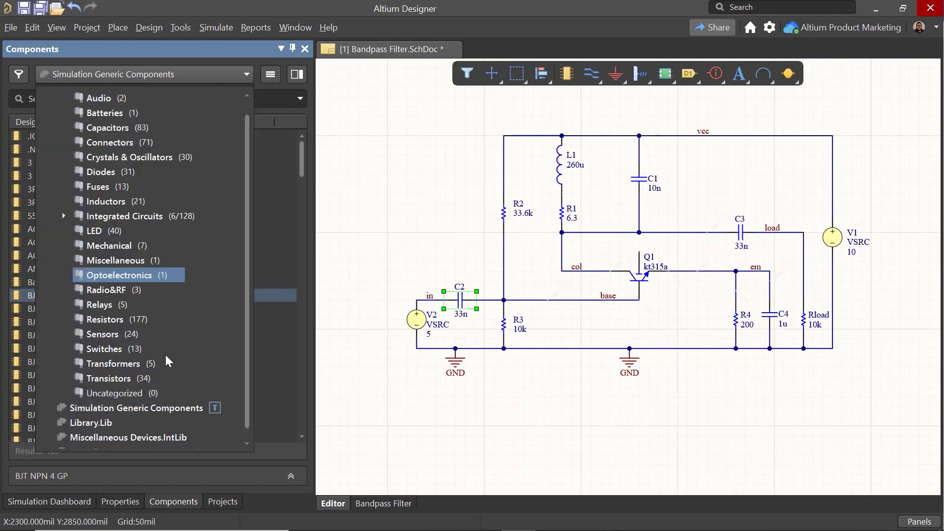
left_click(158, 414)
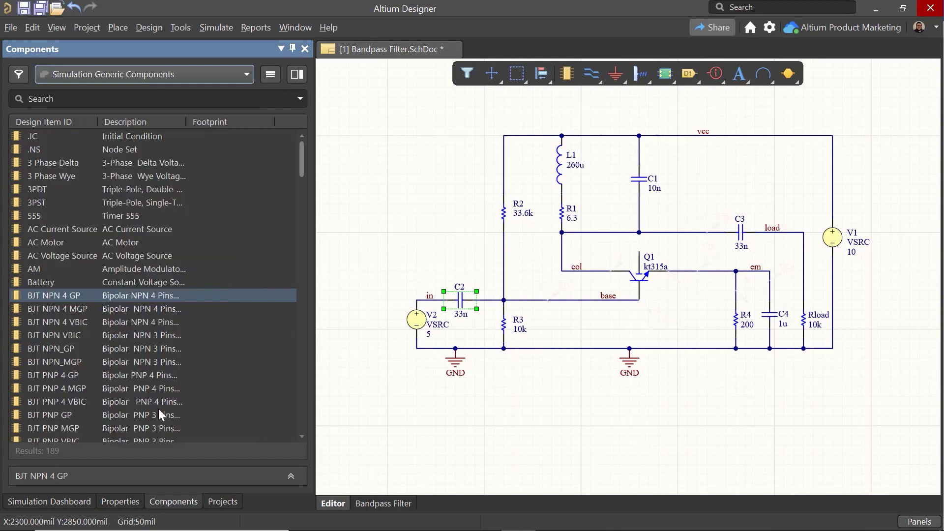
double_click(122, 293)
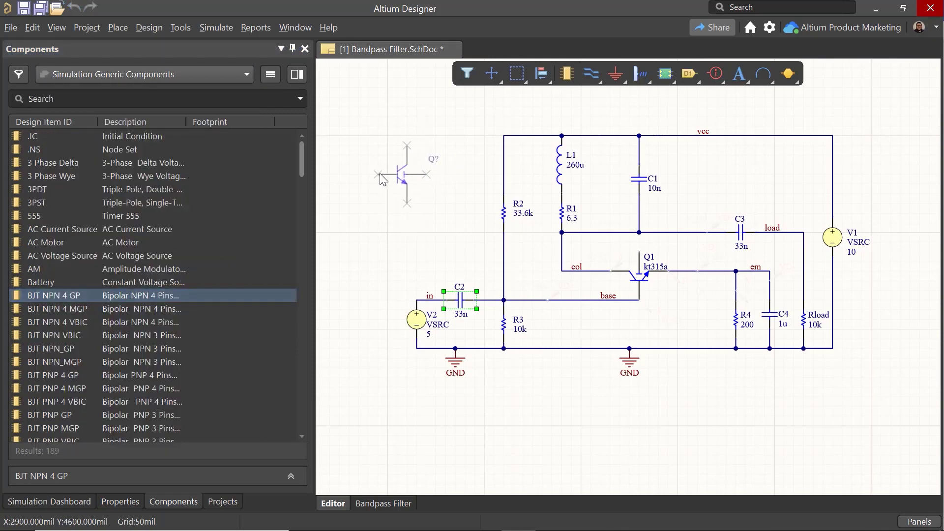
left_click(380, 173)
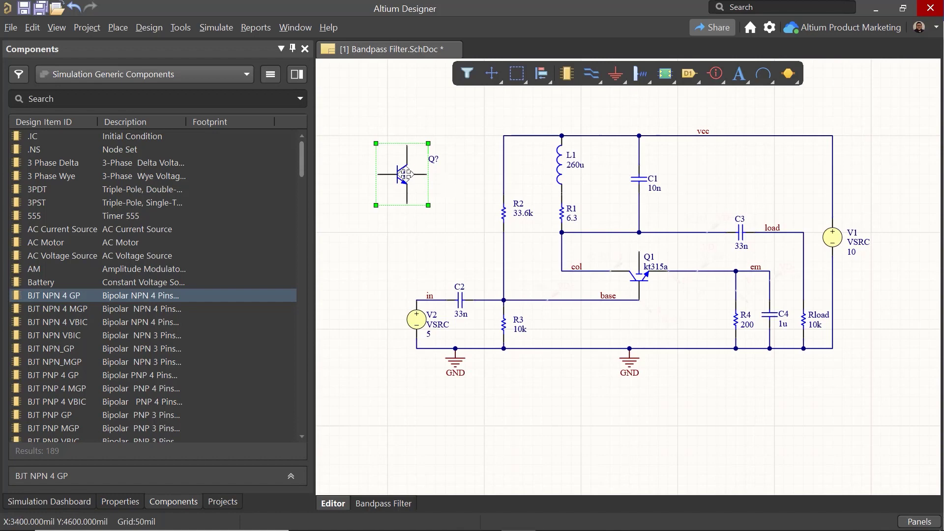
Rotate the newly placed generic transistor by 90 degrees and delete it from the schematic
left_click_drag(408, 169, 408, 169)
key("space")
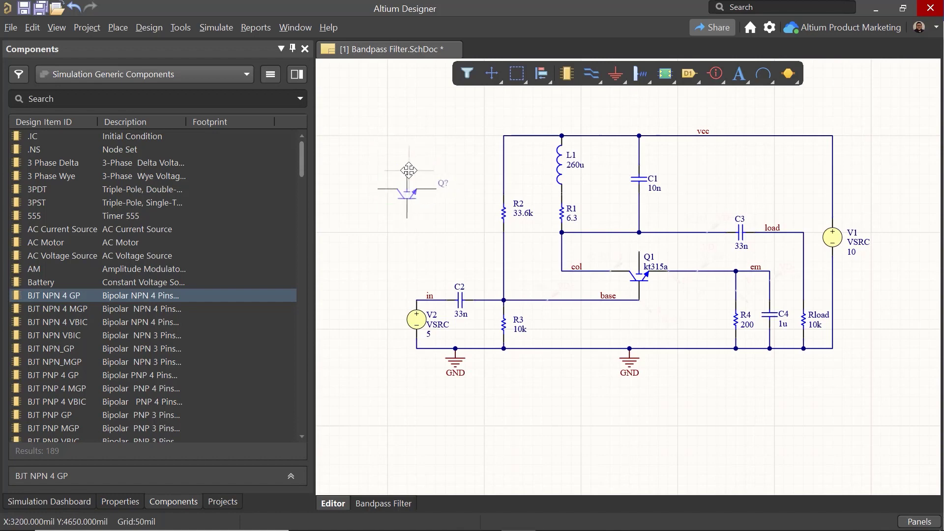
left_click(418, 212)
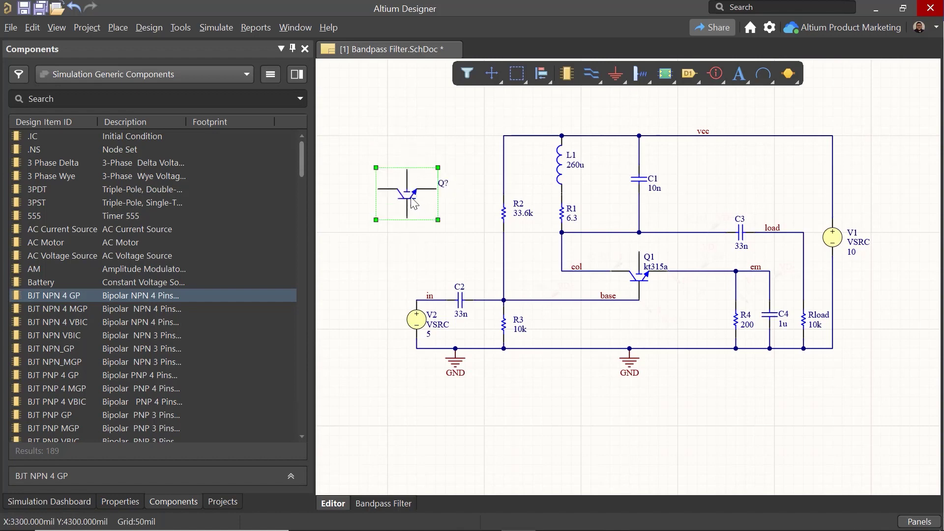
key("Delete")
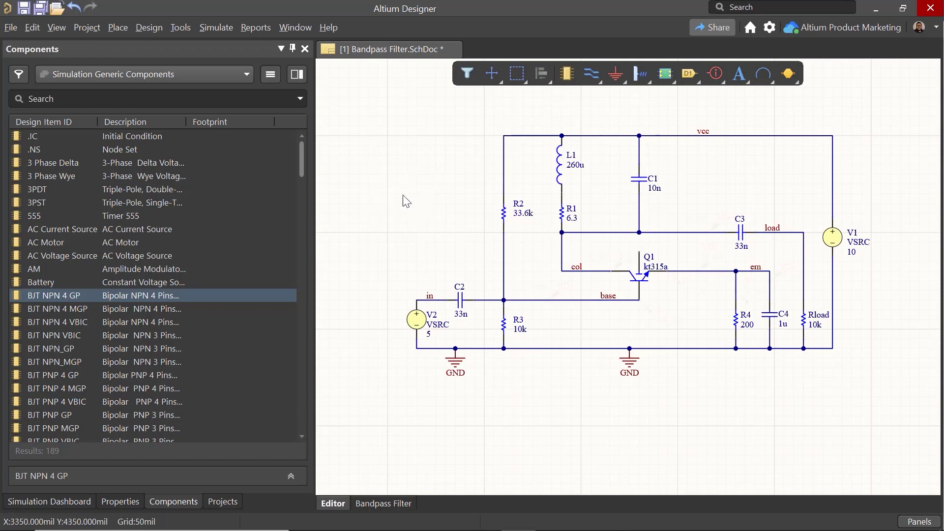
Place a KP103 transistor from Library.Lib in the empty area beside R2 and delete it again
left_click(166, 74)
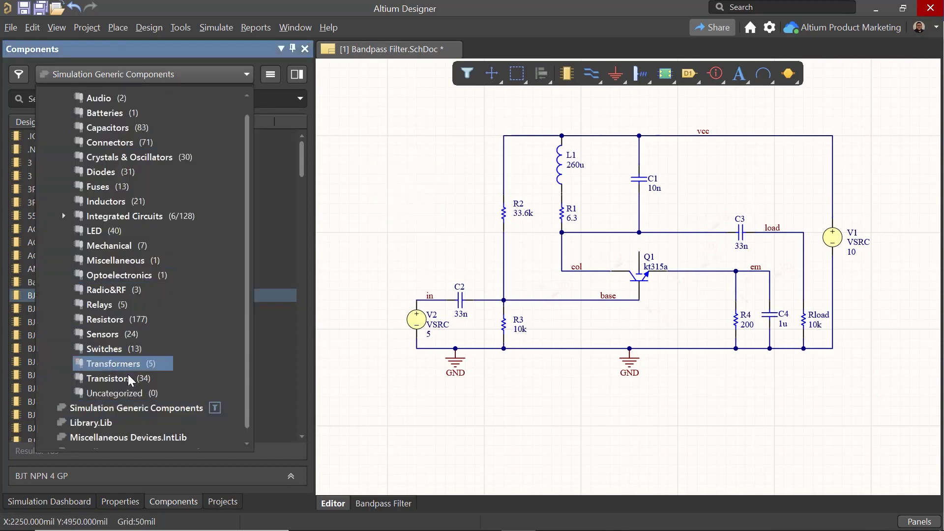
left_click(100, 422)
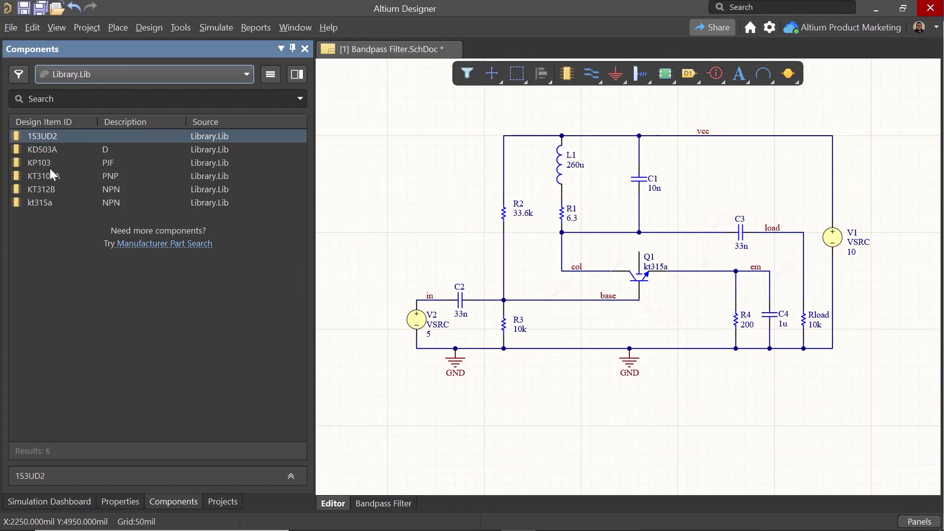
left_click_drag(44, 165, 372, 184)
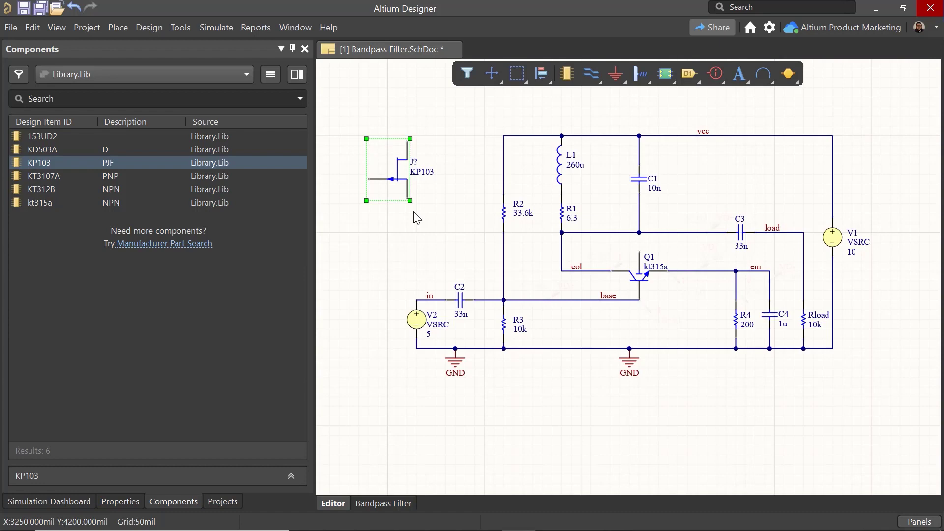
key("Delete")
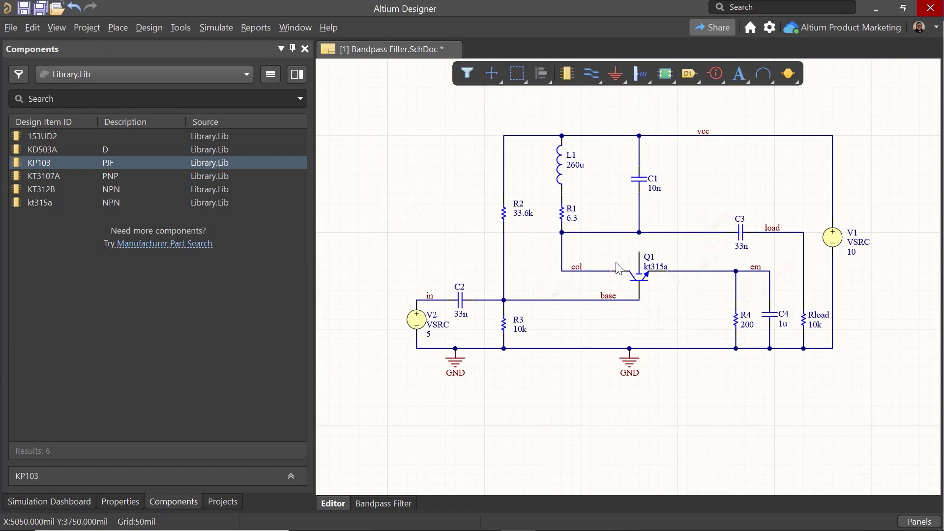
Show the properties of transistor Q1 and inspect its assigned simulation model entry
double_click(645, 280)
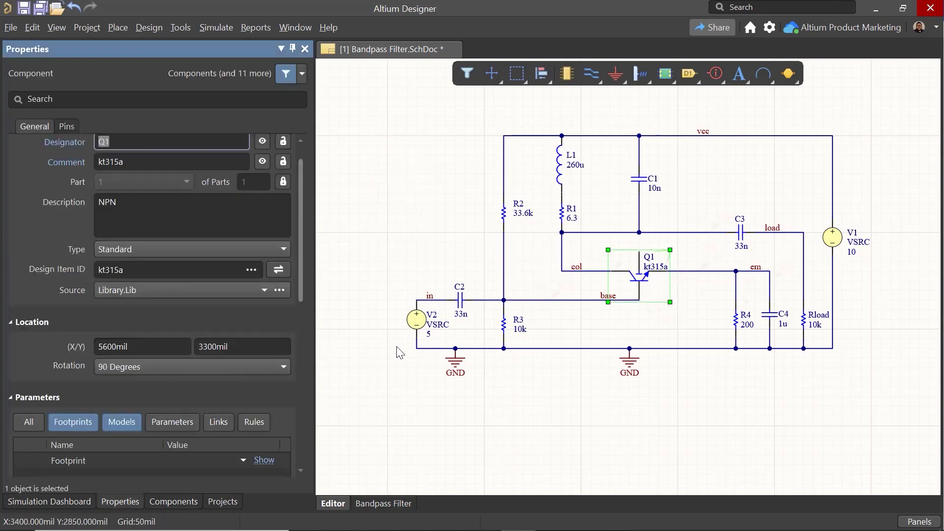
scroll(238, 369, "down", 3)
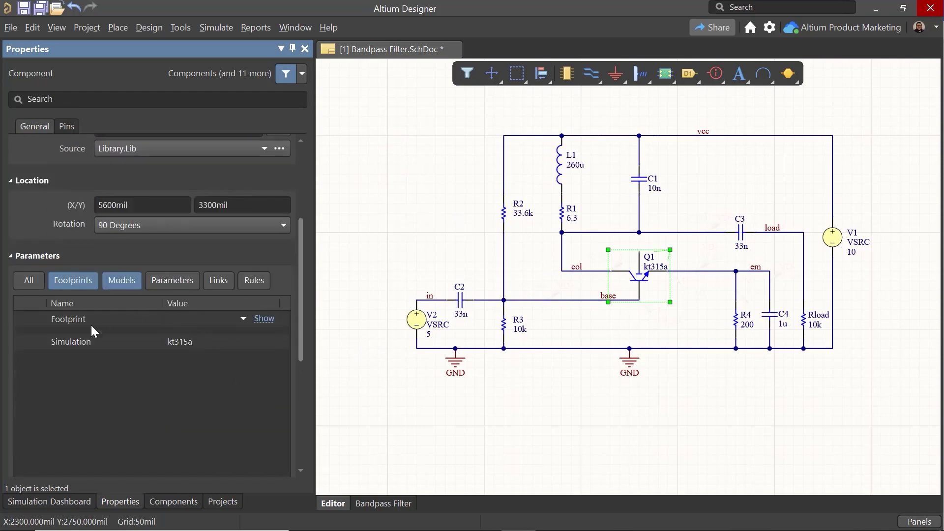
left_click(169, 344)
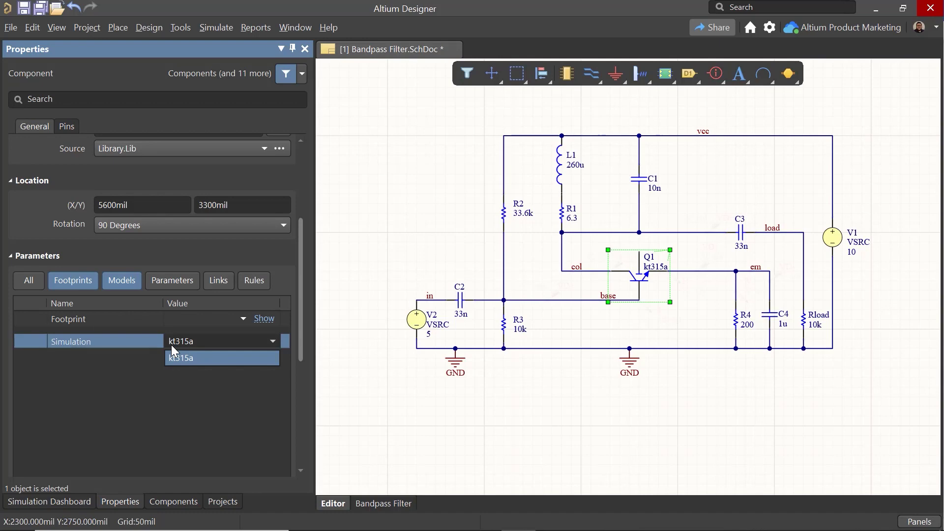
key("Return")
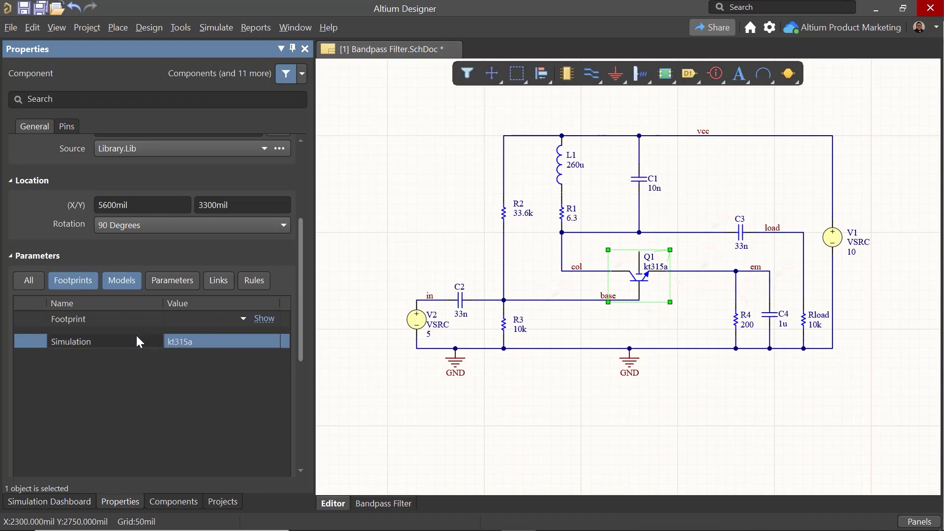
left_click(160, 345)
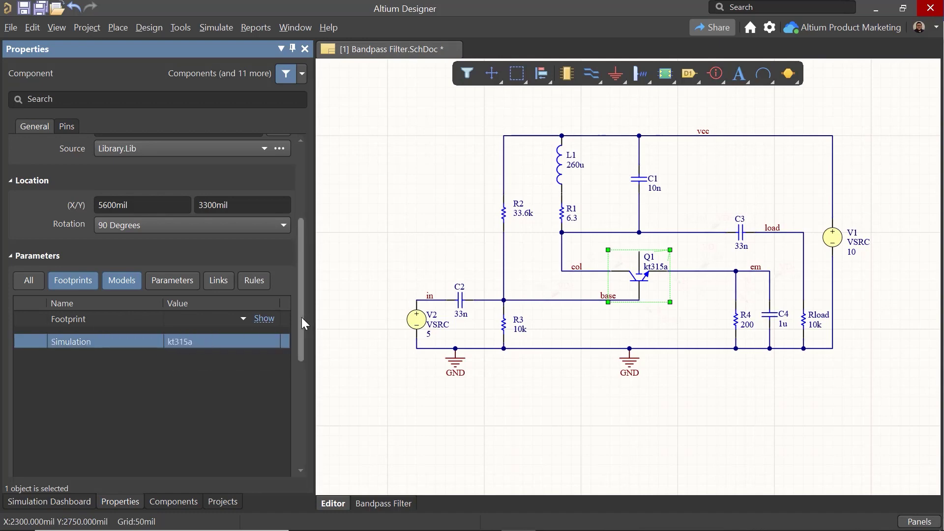
scroll(301, 317, "down", 3)
left_click(134, 213)
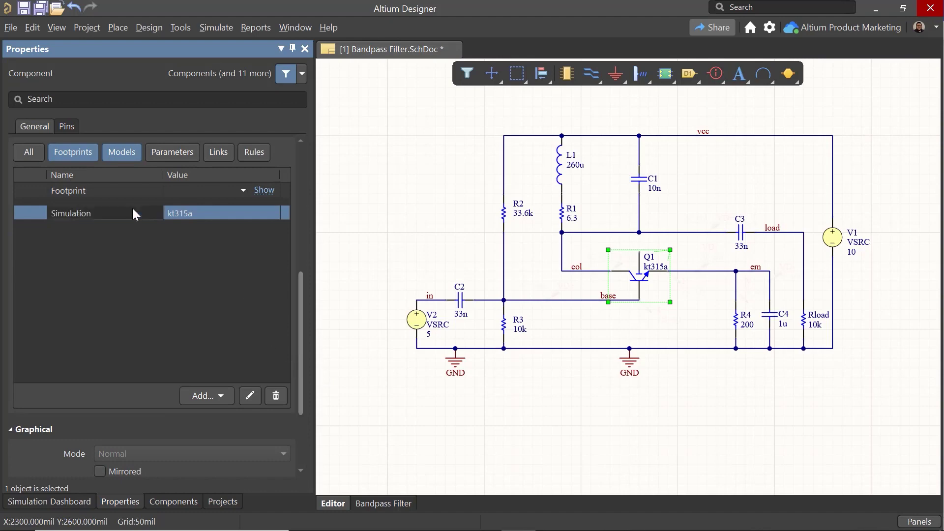
Examine the parameters and model file of Q1's kt315a simulation model, and return to the component's general properties
double_click(170, 216)
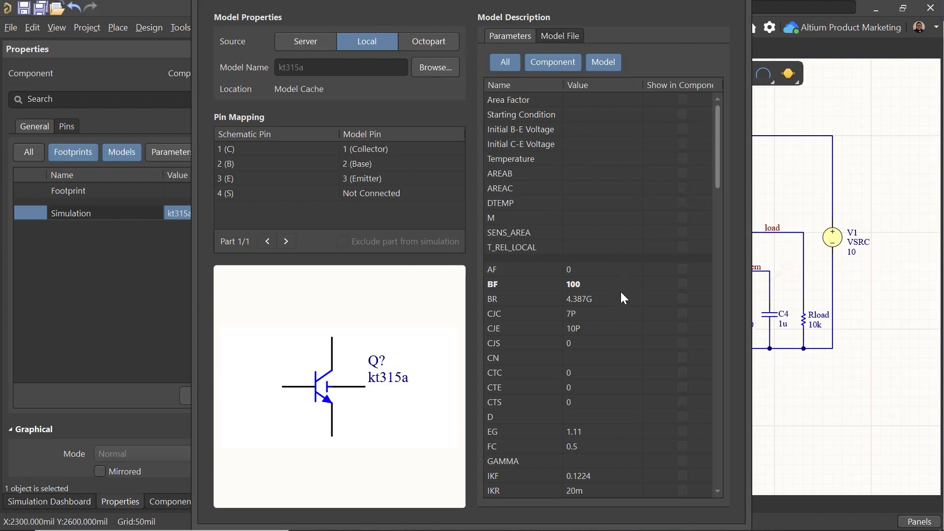
left_click(560, 37)
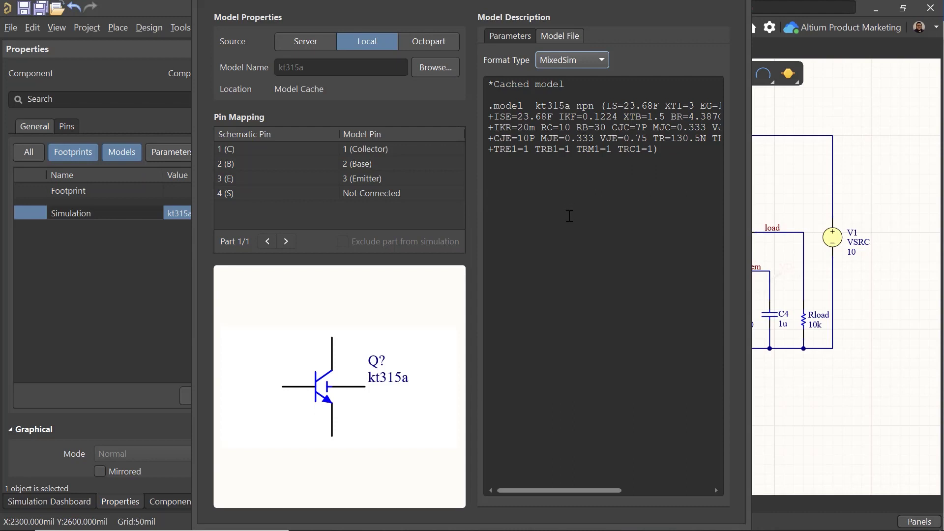
key("Escape")
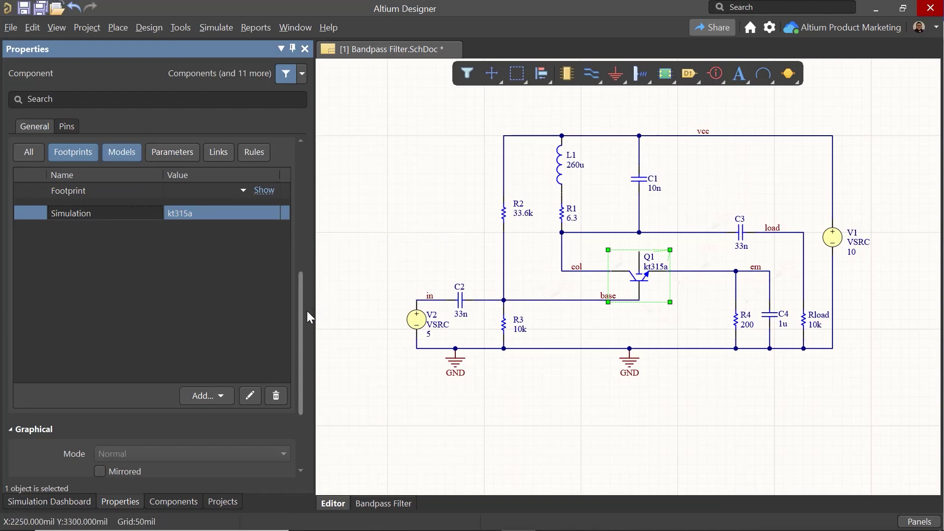
scroll(304, 313, "up", 2)
scroll(321, 280, "up", 5)
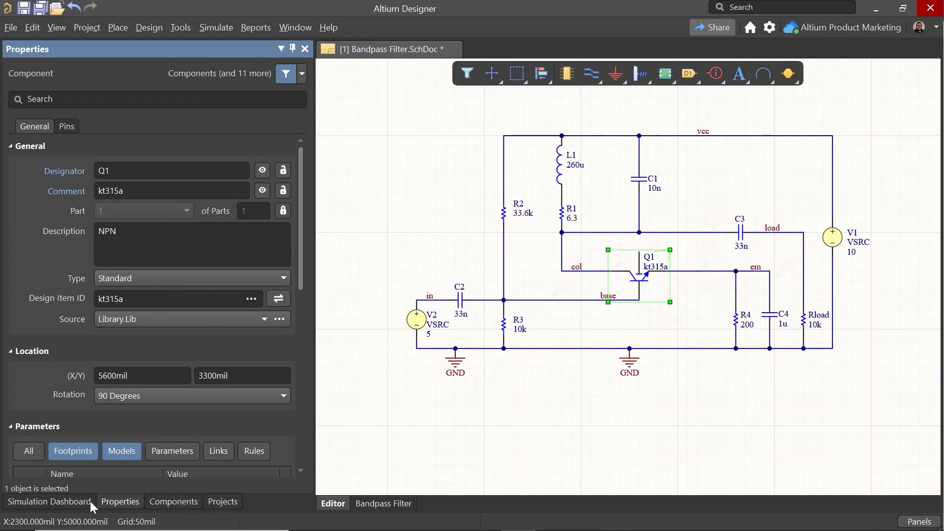
Open the Simulation Dashboard and run the verification for the document
left_click(214, 31)
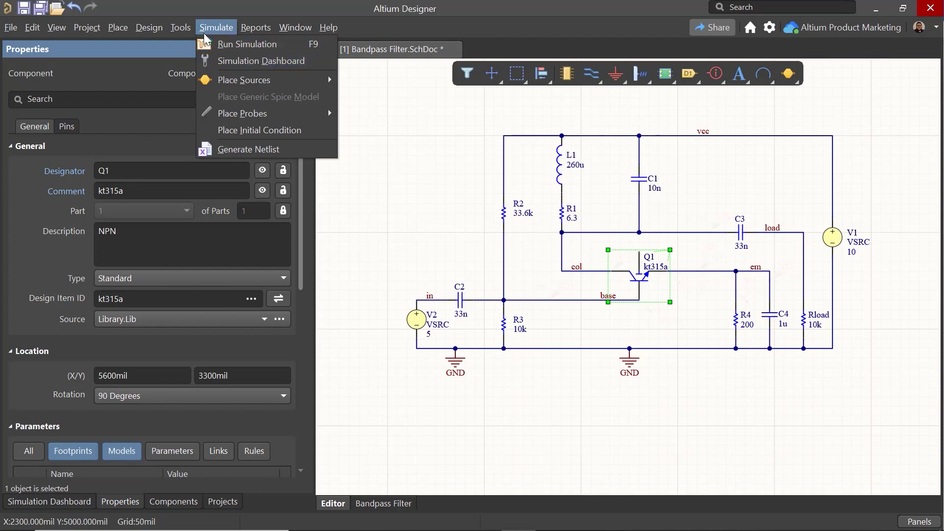
left_click(266, 62)
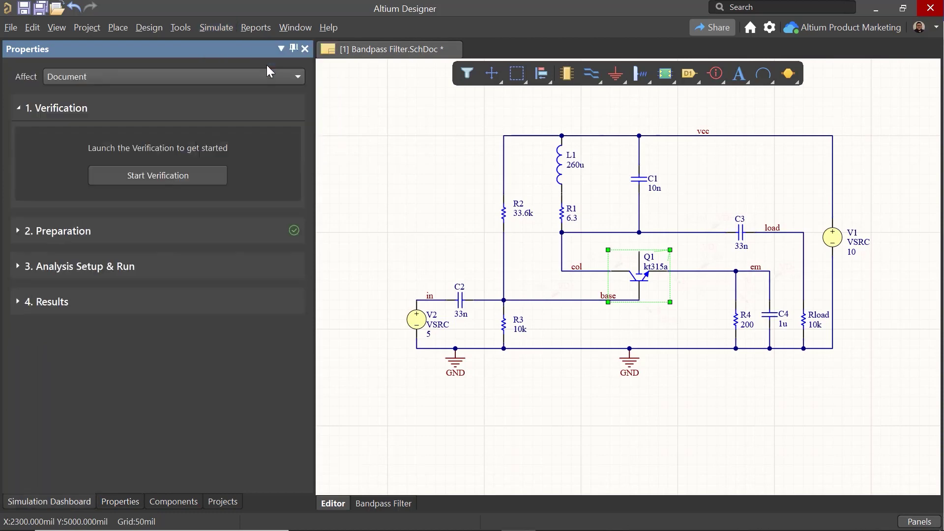
left_click(175, 173)
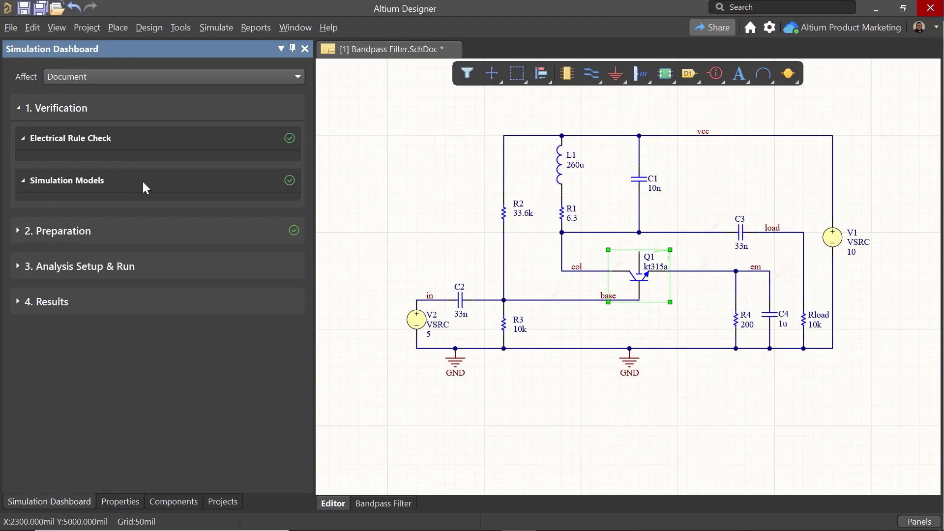
Review the simulation sources in the Preparation section, switching V2 off and on and viewing the source types available to add
left_click(177, 231)
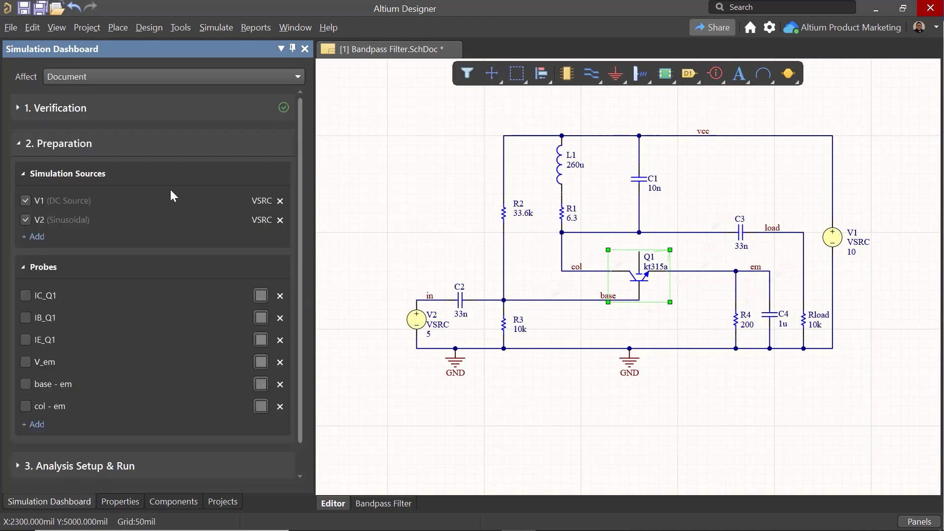
left_click(25, 218)
left_click(25, 219)
left_click(43, 238)
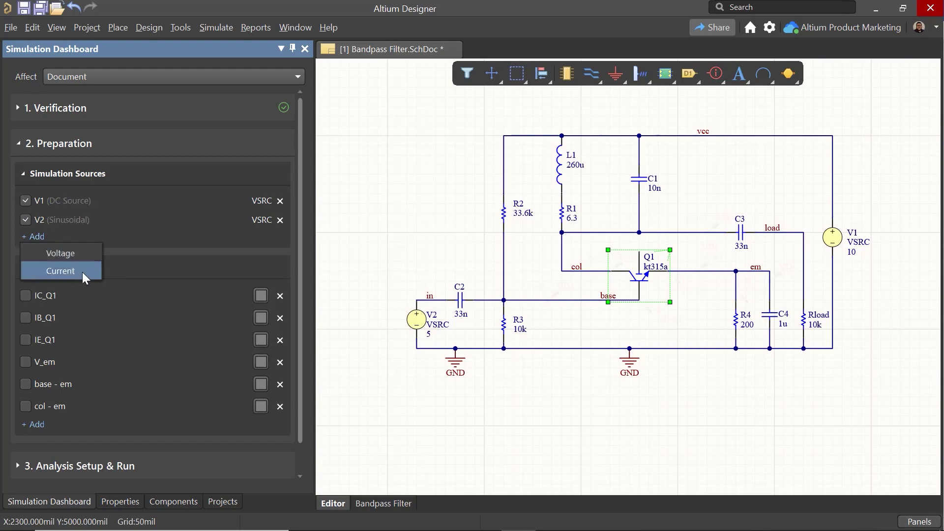
left_click(157, 261)
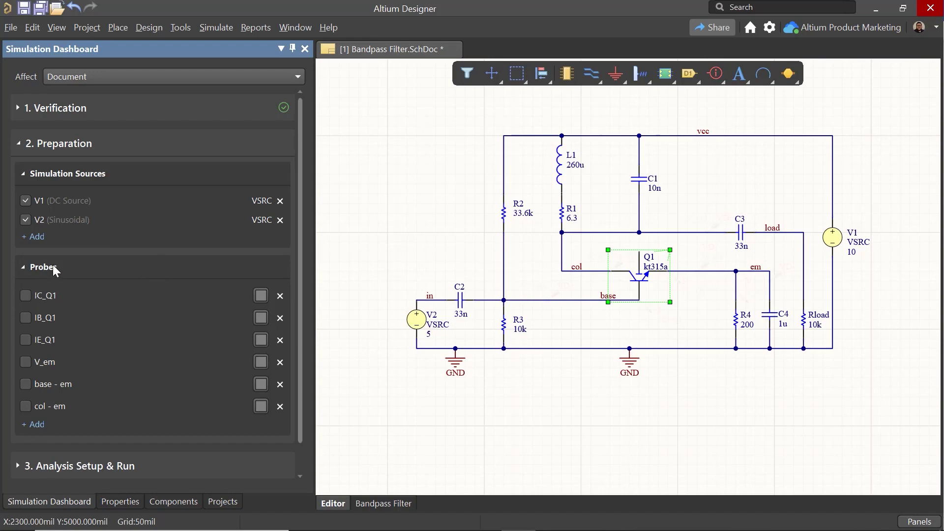
Enable the probes IC_Q1, IB_Q1, IE_Q1, V_em, base - em and col - em
left_click(25, 297)
left_click(25, 317)
left_click(27, 340)
left_click(26, 362)
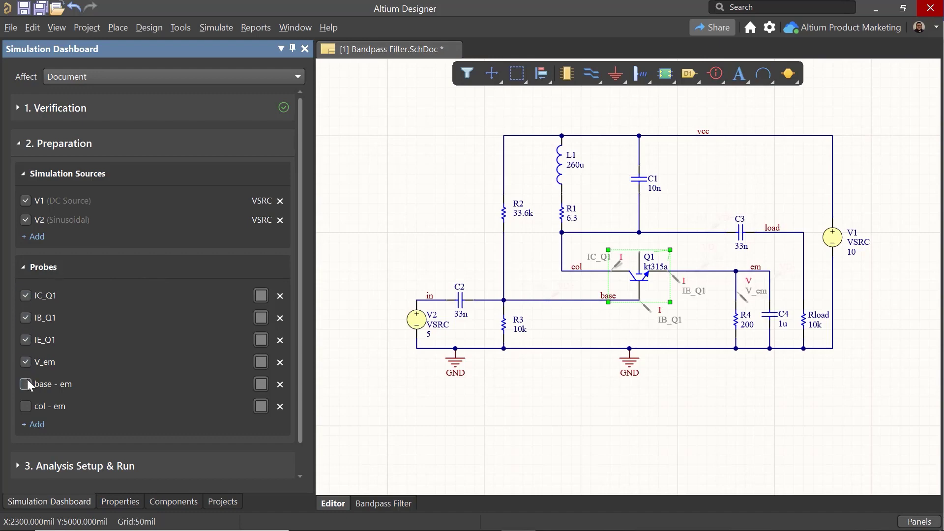
left_click(26, 384)
left_click(25, 404)
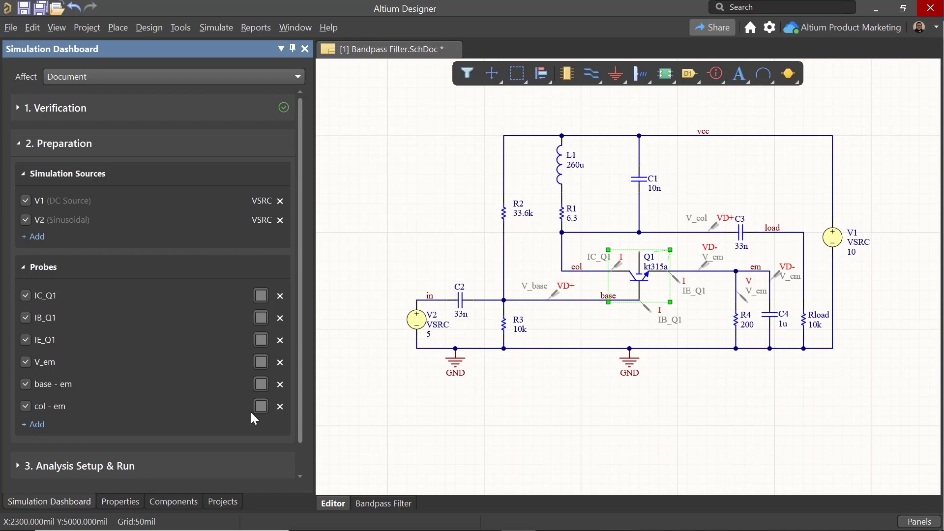
Set the base - em probe's colour to bright green and locate the base - em and V_em probes on the schematic
left_click(261, 384)
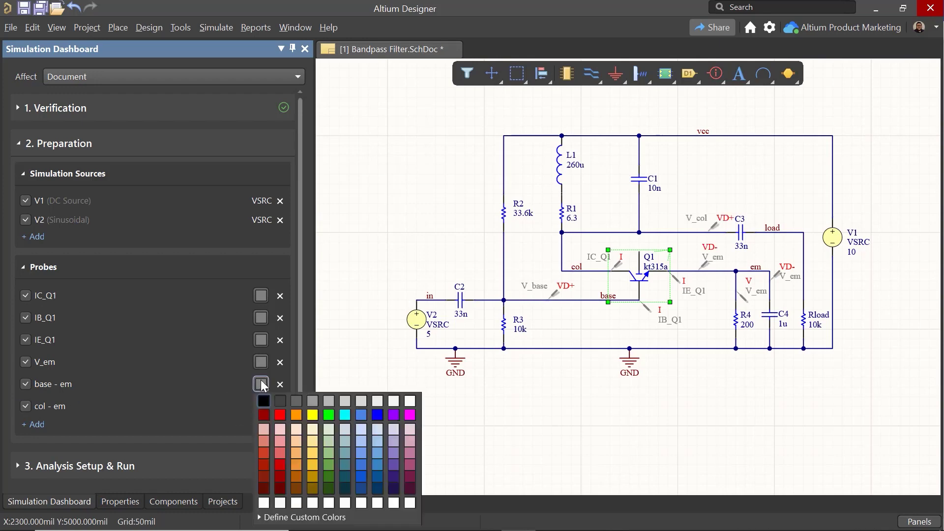
left_click(327, 414)
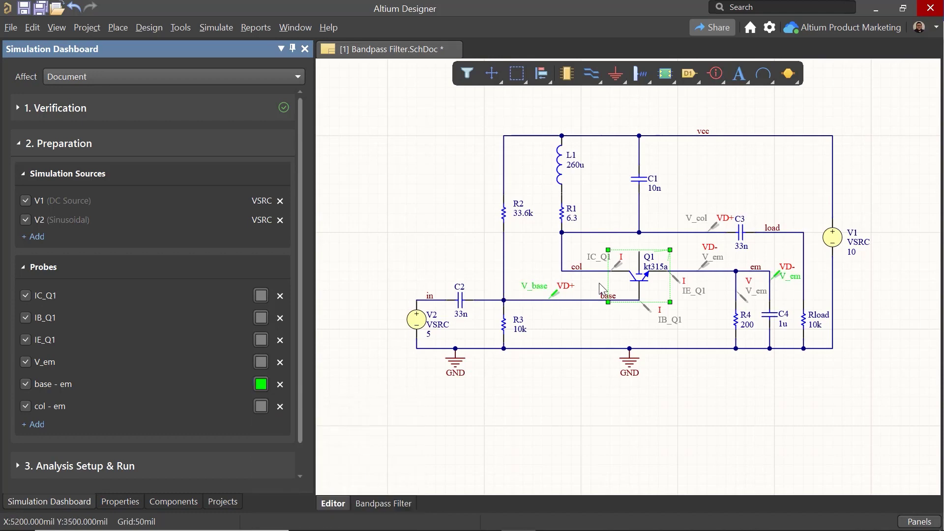
left_click(61, 389)
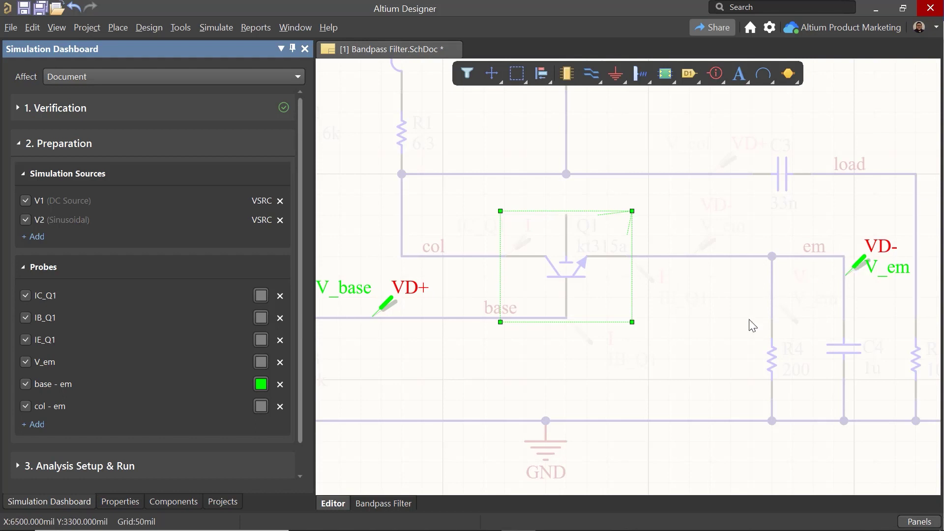
left_click(45, 369)
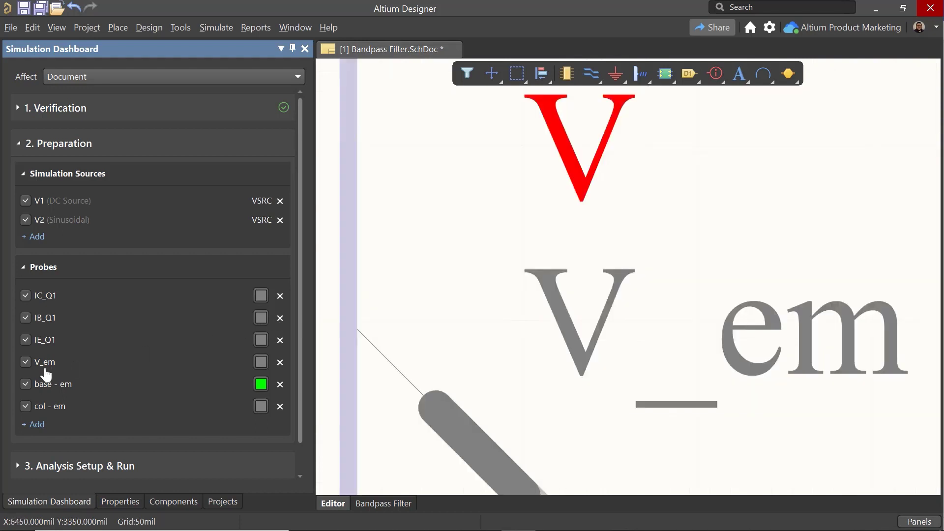
Locate the col - em probe on the schematic and review the probe types available to add
left_click(58, 406)
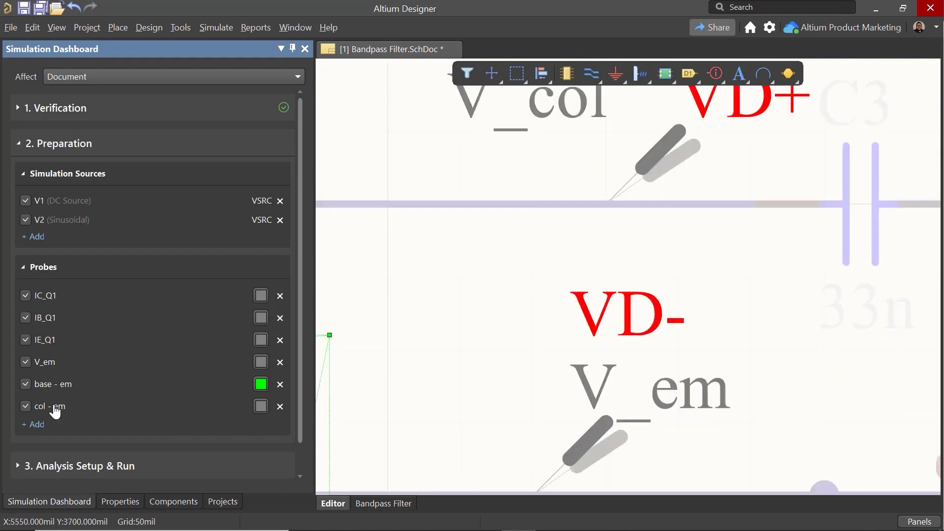
left_click(506, 284)
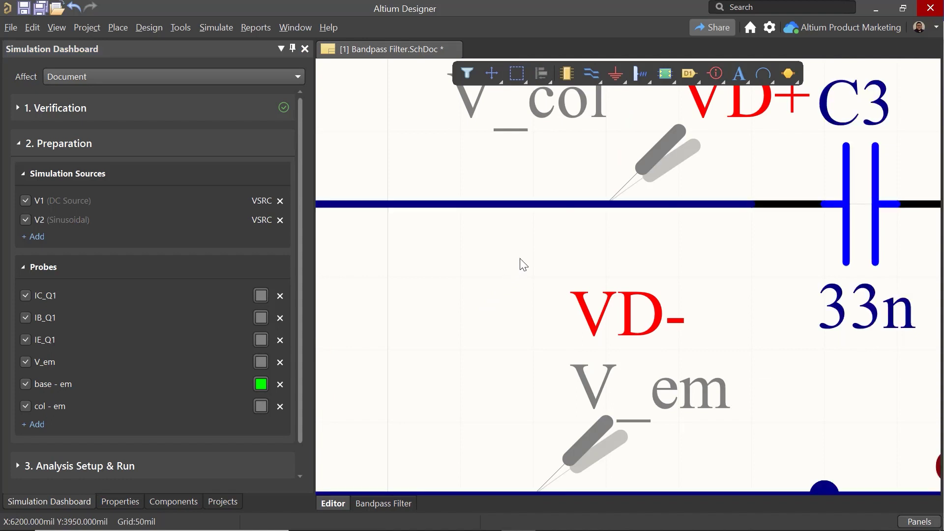
key("ctrl+Page_Down")
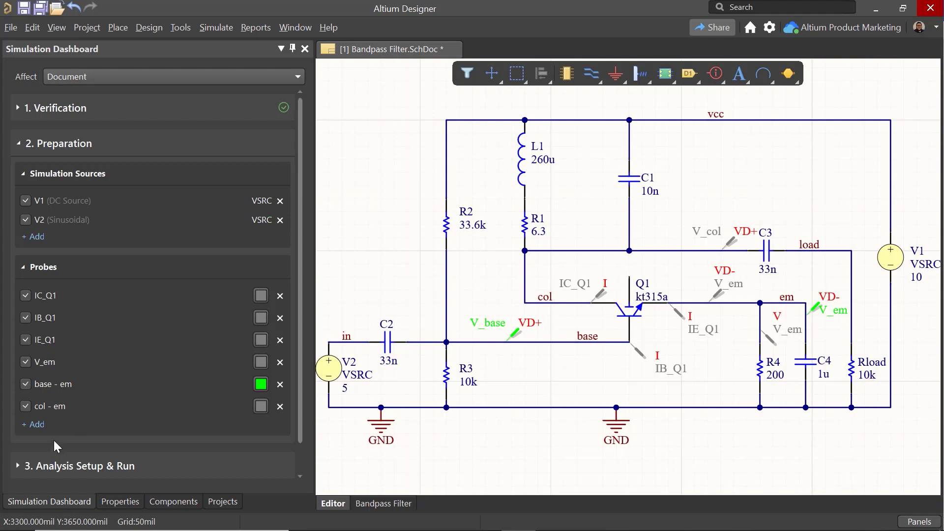
left_click(33, 424)
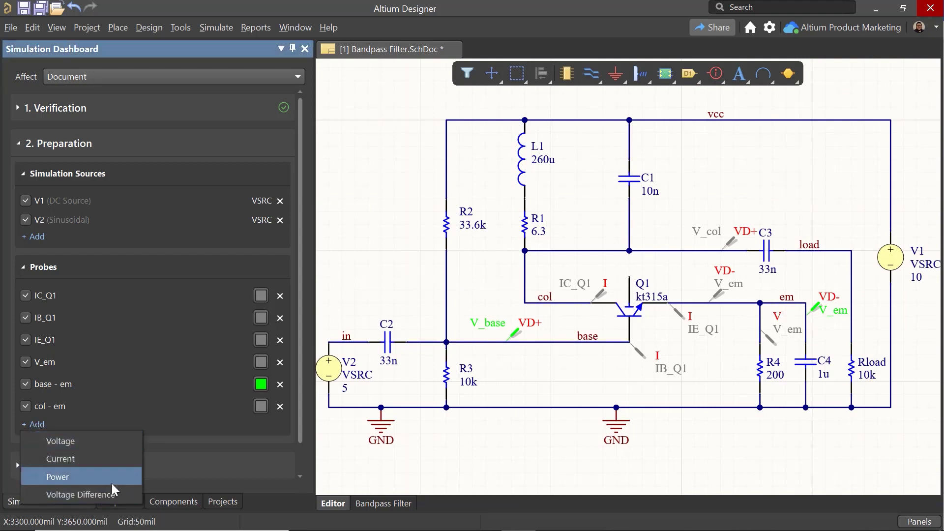
left_click(219, 437)
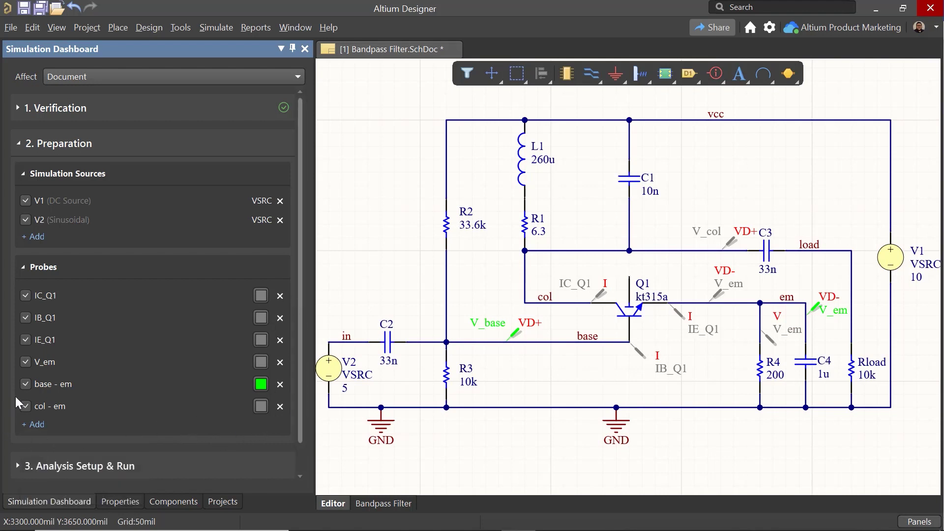
Open the DC Sweep settings in Analysis Setup & Run and run the DC Sweep for source V1
left_click(124, 467)
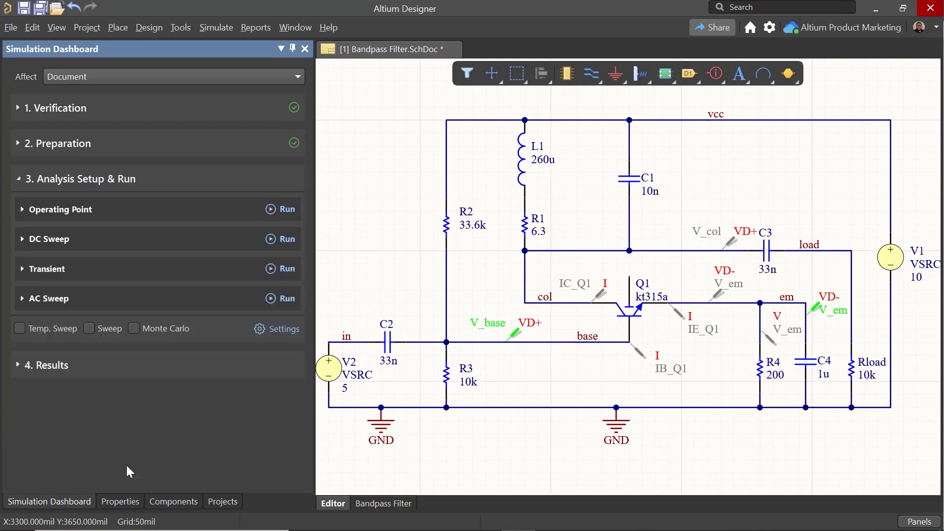
left_click(112, 243)
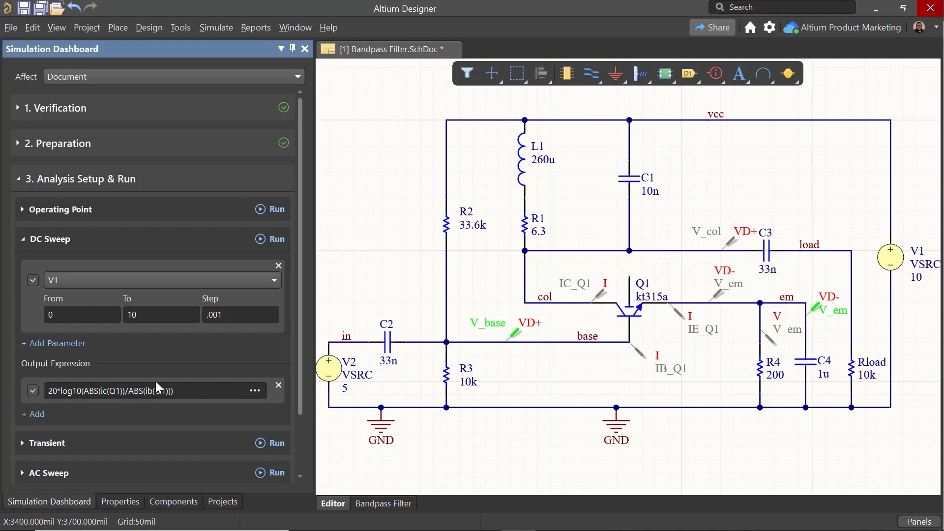
left_click(277, 239)
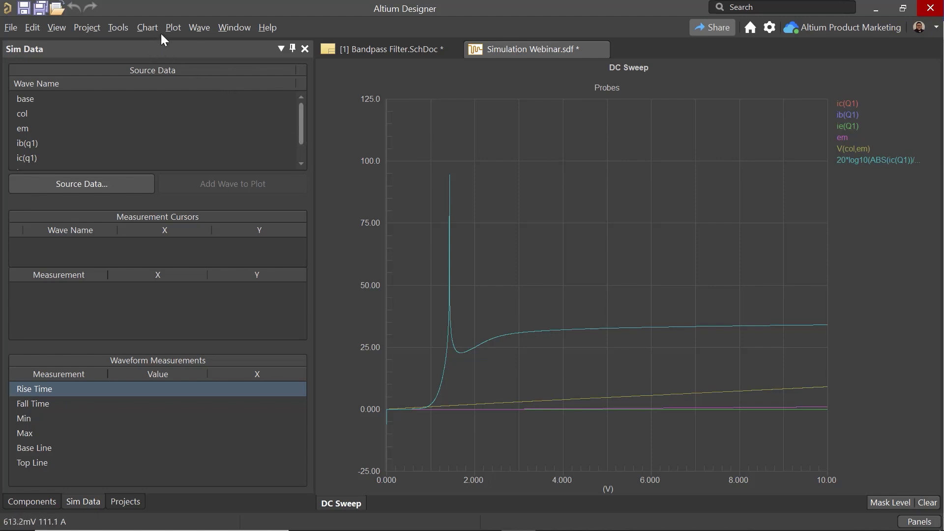
Add three empty, untitled plots to the DC Sweep chart below the Probes plot
left_click(172, 27)
left_click(170, 26)
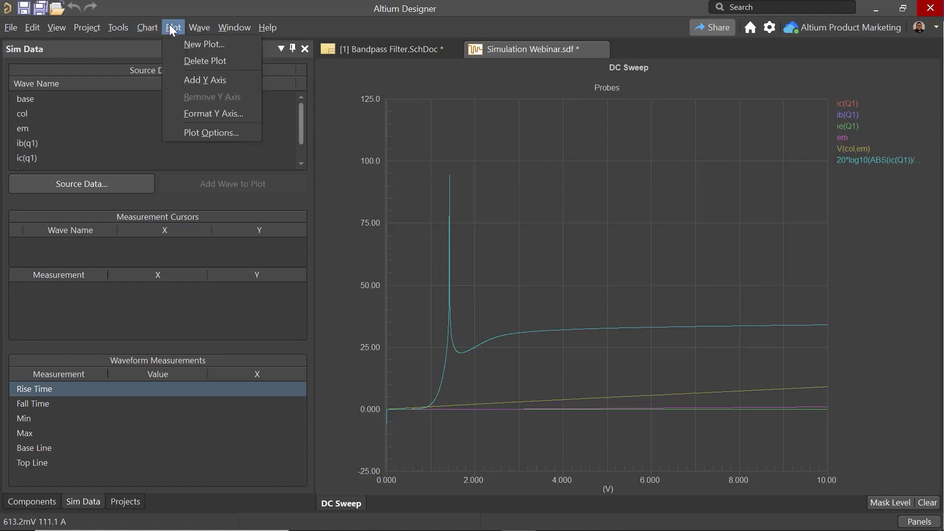
left_click(205, 44)
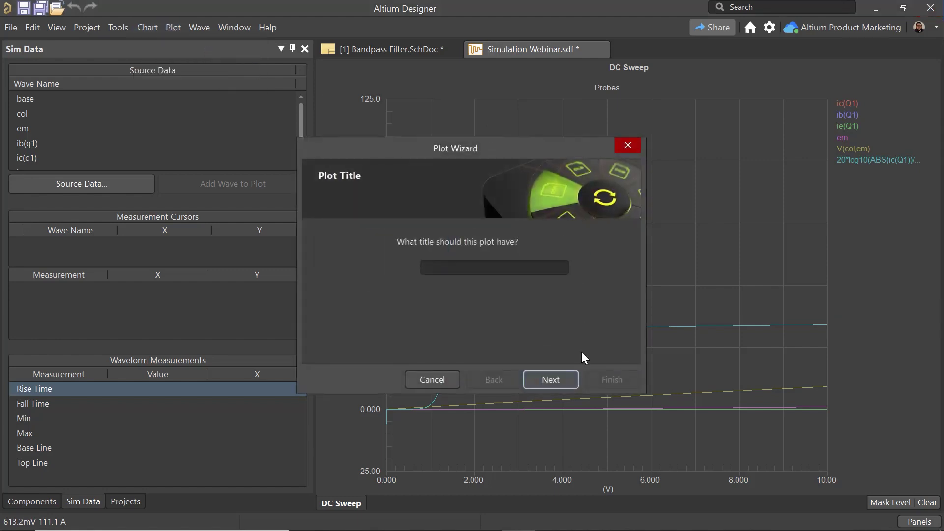
left_click(564, 380)
left_click(563, 379)
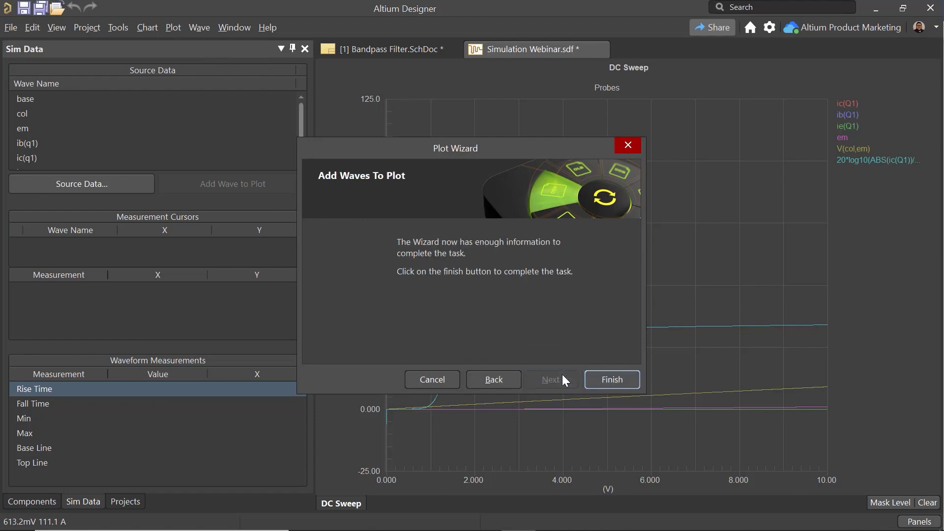
left_click(610, 379)
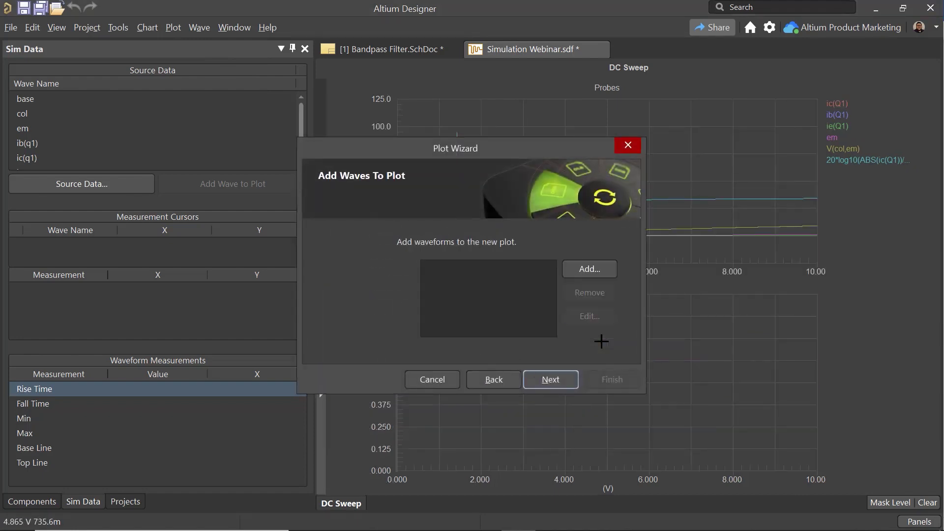
key("Return")
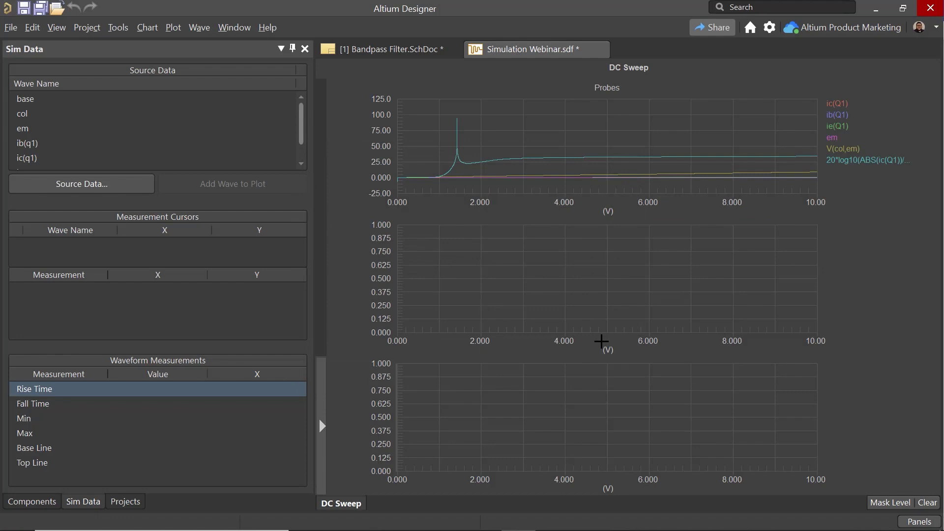
right_click(601, 342)
key("n")
key("Return")
key("Return")
key("Return")
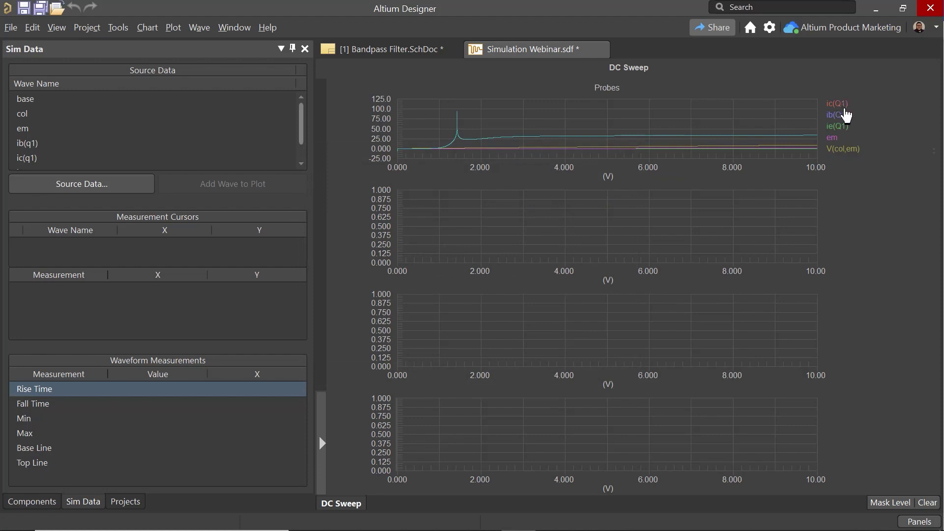
Move ic(Q1) and V(col,em) to the second plot, ib(Q1) to the third and the 20*log10 expression wave to the fourth
left_click_drag(841, 109, 783, 231)
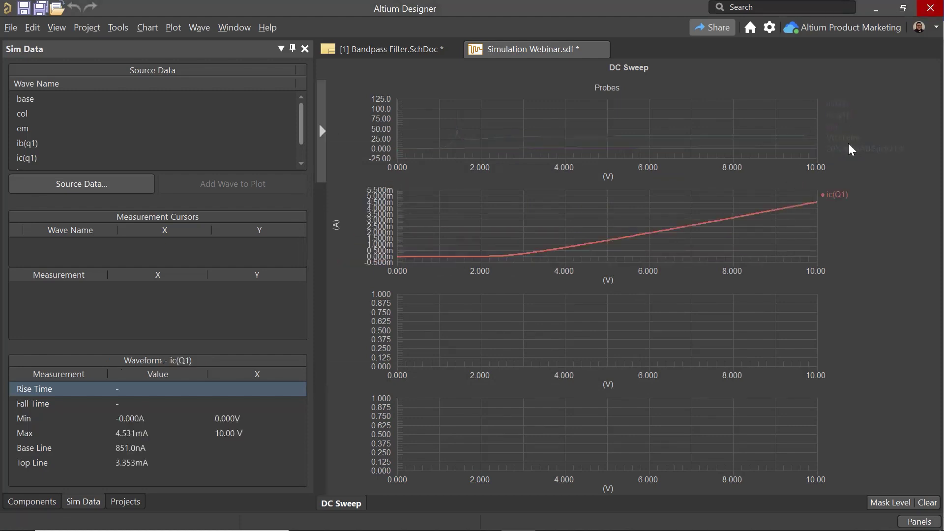
left_click_drag(847, 143, 778, 246)
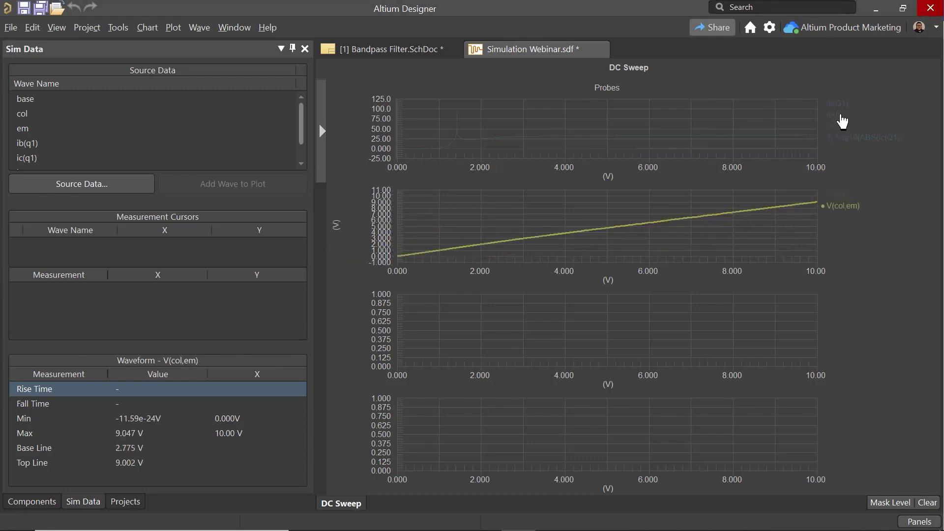
left_click(841, 116)
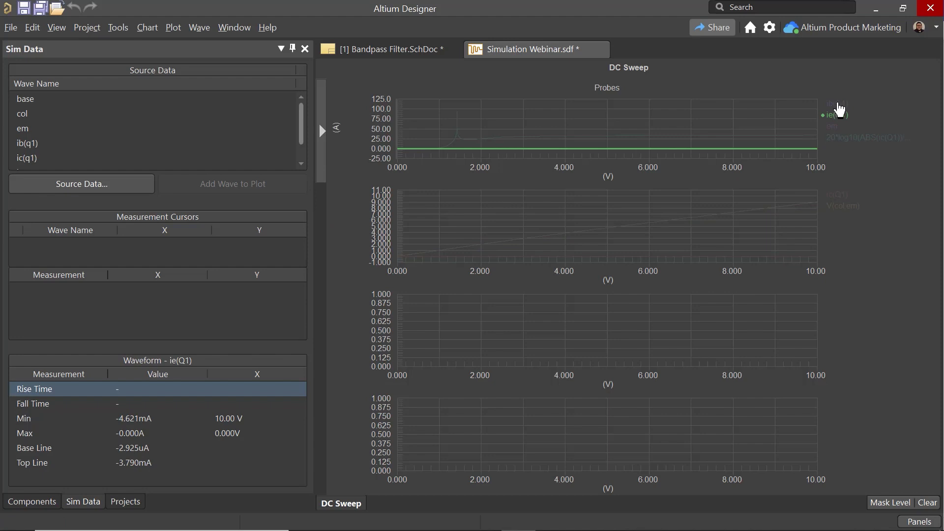
left_click_drag(839, 105, 773, 323)
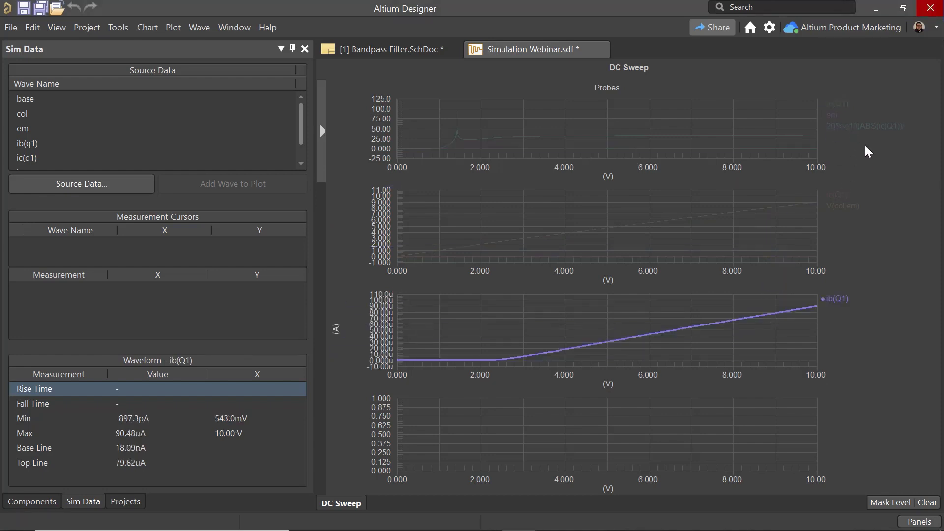
right_click(767, 322)
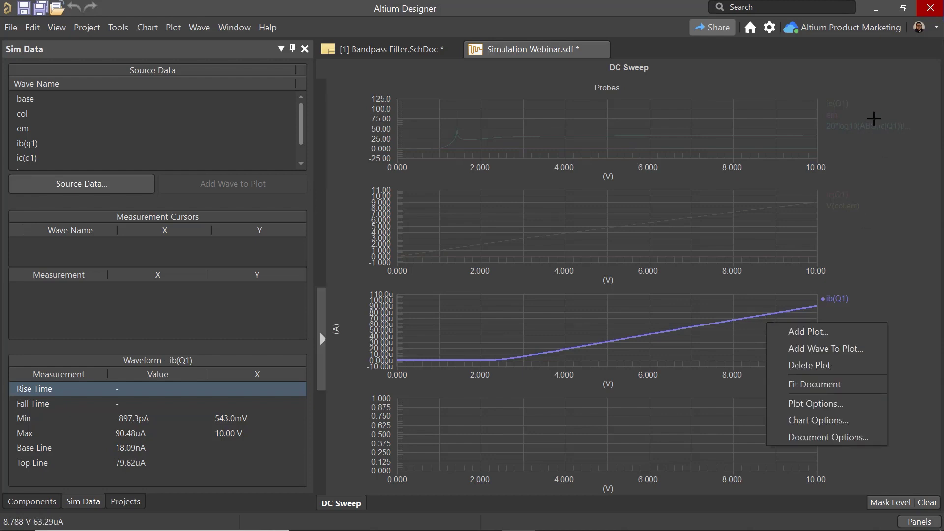
left_click(871, 127)
left_click_drag(872, 126, 747, 396)
Add the base waveform to the third plot and highlight it to inspect its curve and measurements
right_click(752, 313)
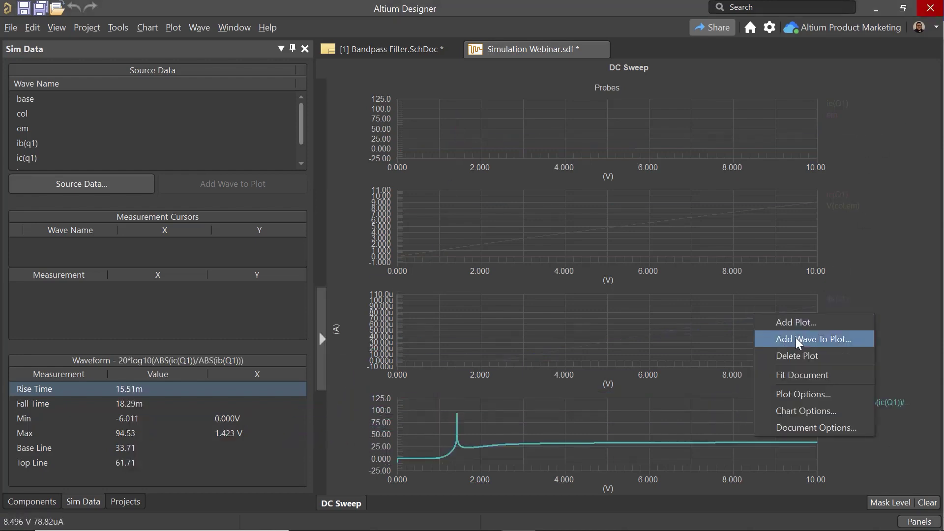
left_click(820, 339)
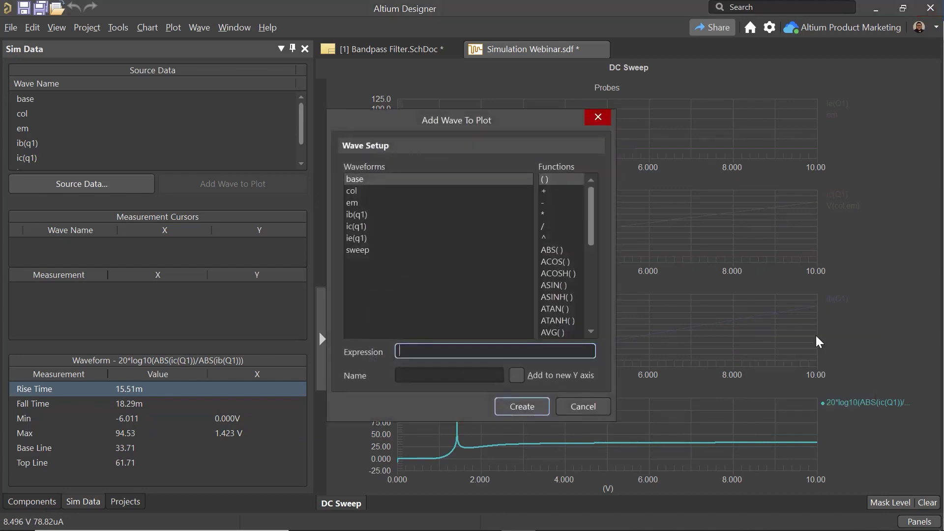
left_click(384, 180)
left_click(521, 406)
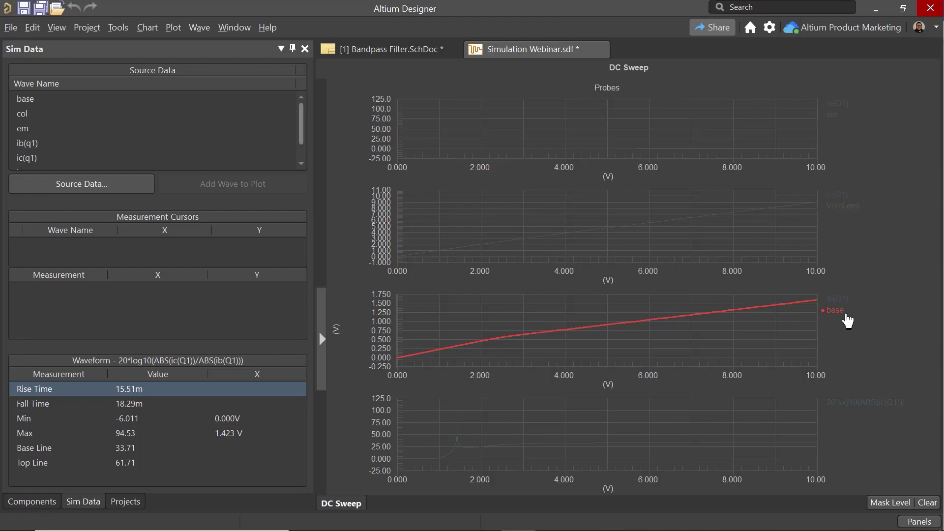
left_click(842, 320)
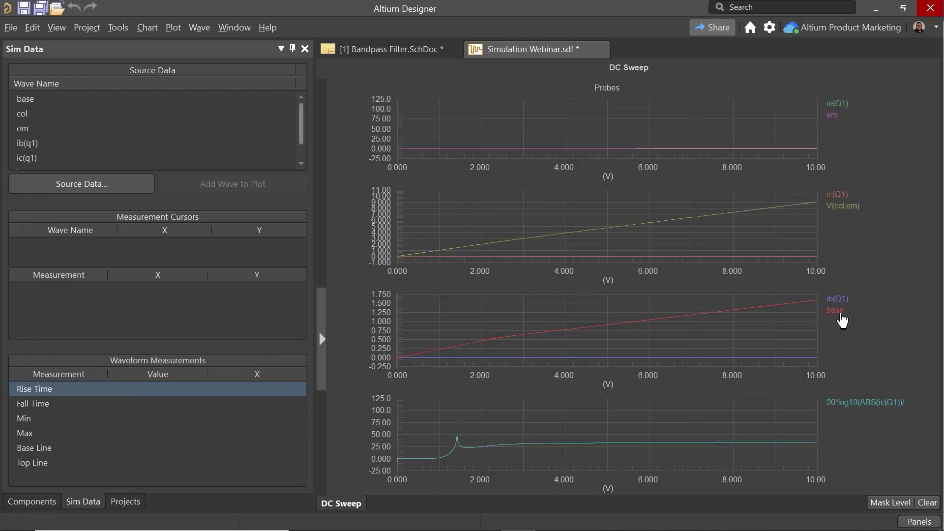
left_click(842, 320)
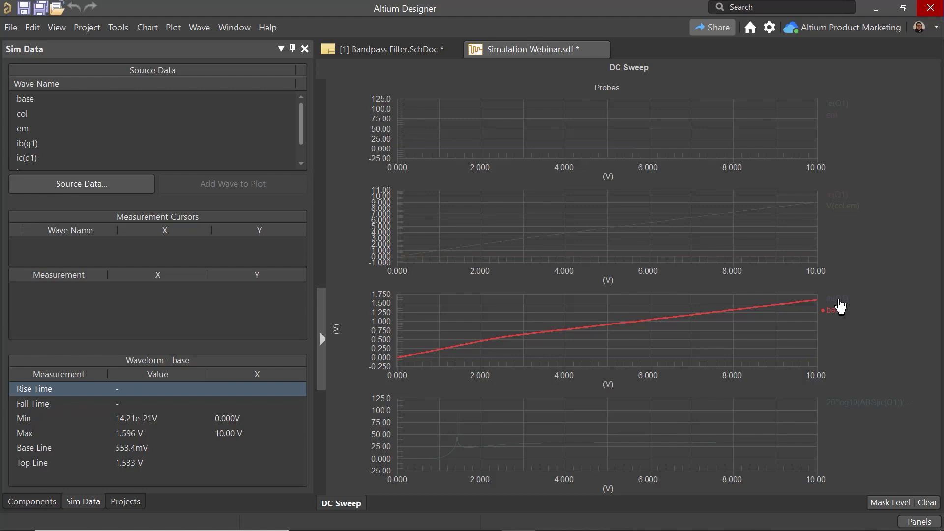
left_click(835, 314)
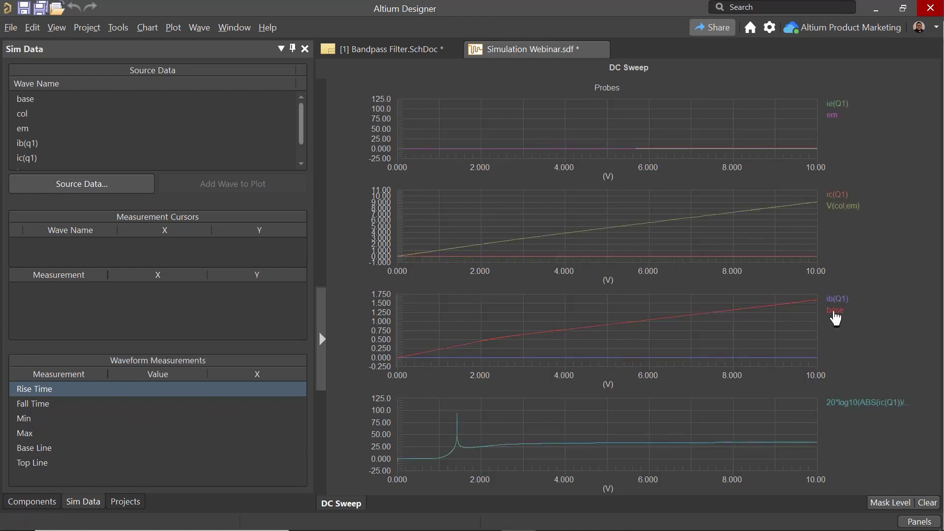
left_click(835, 315)
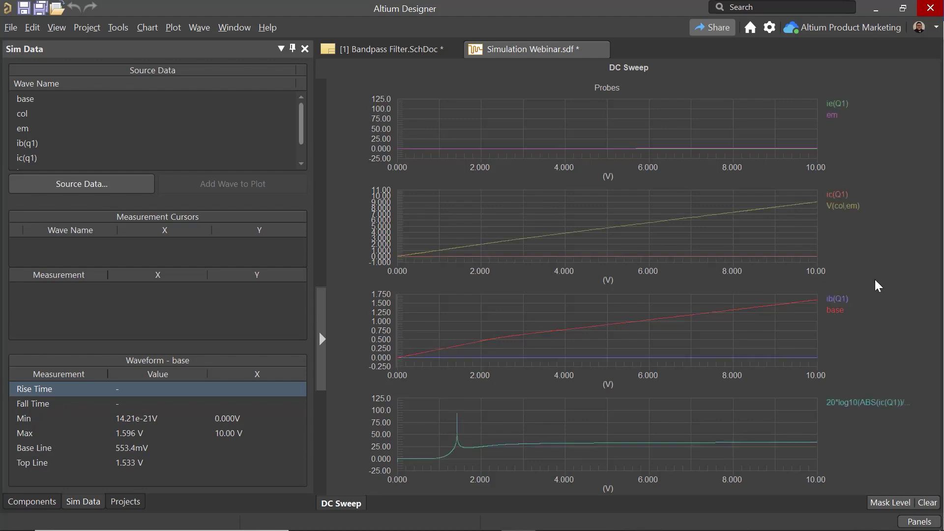
Edit the fourth plot's 20*log10 waveform, rebuilding the expression's denominator as ABS(ib(q1)) from the function and waveform lists
double_click(857, 404)
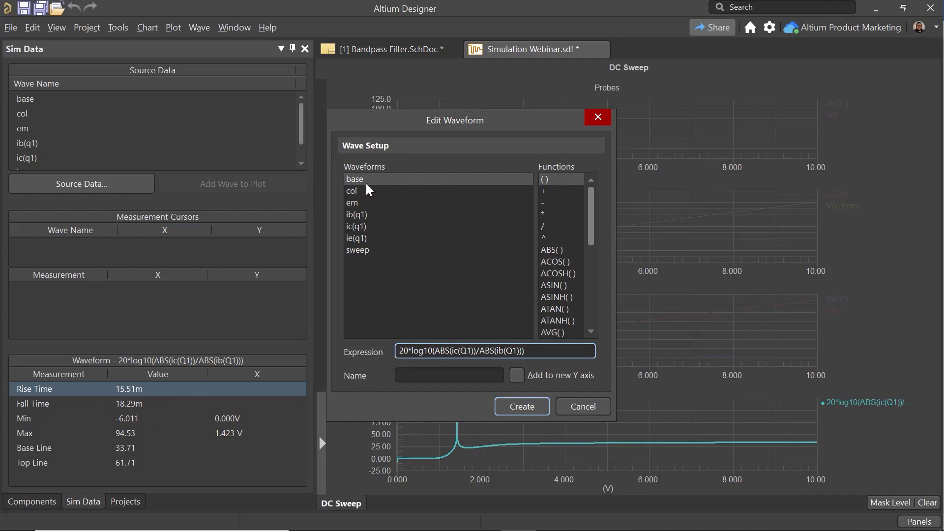
left_click_drag(592, 205, 587, 183)
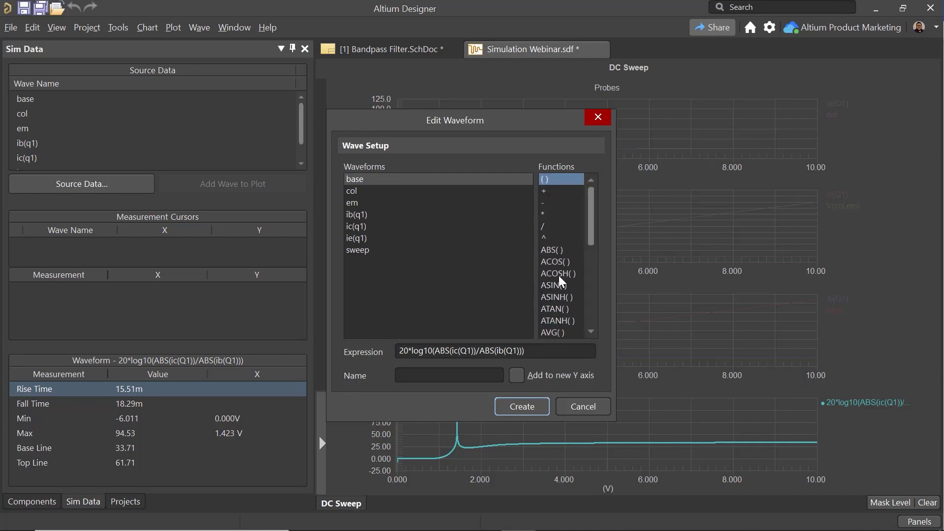
left_click(520, 353)
double_click(520, 353)
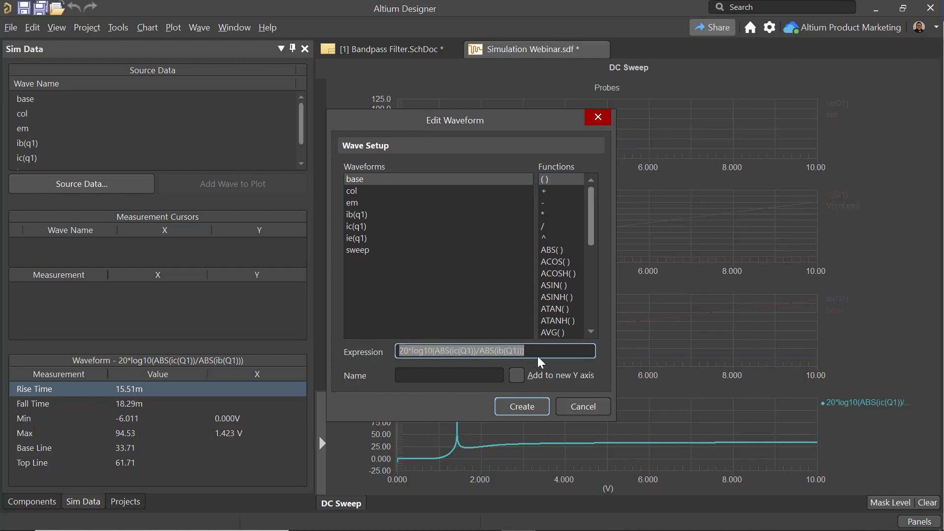
key("End")
key("shift+Left")
key("shift+Left")
key("shift+Left")
key("shift+Left")
key("shift+Left")
key("shift+Left")
key("shift+Left")
key("shift+Left")
key("shift+Left")
key("shift+Left")
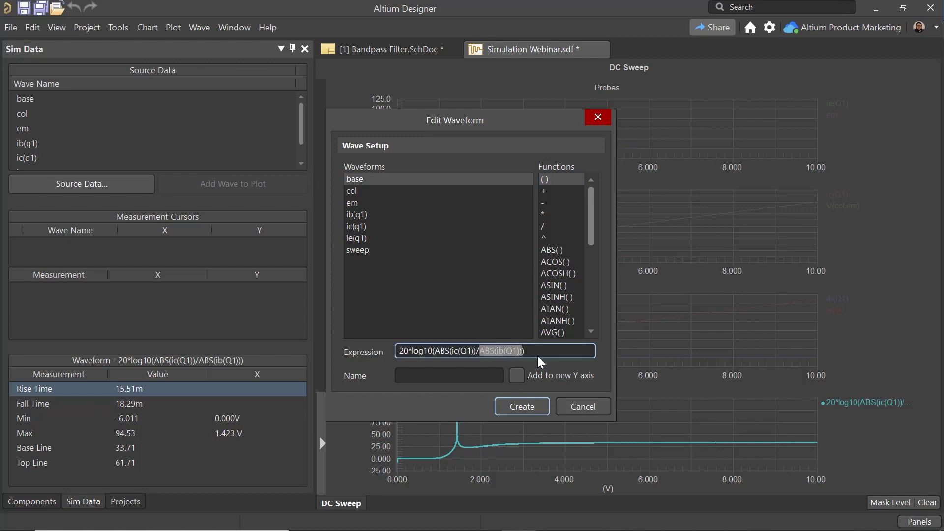
left_click(560, 251)
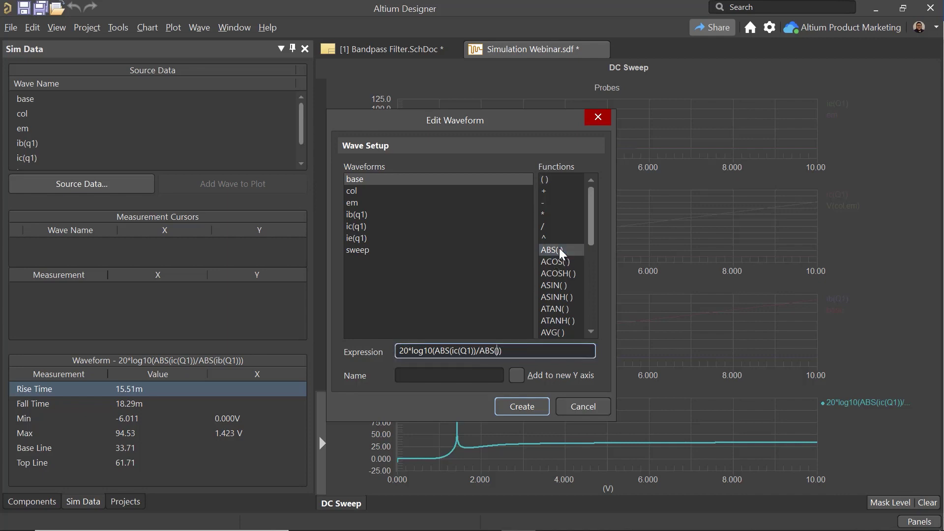
left_click(361, 216)
double_click(360, 216)
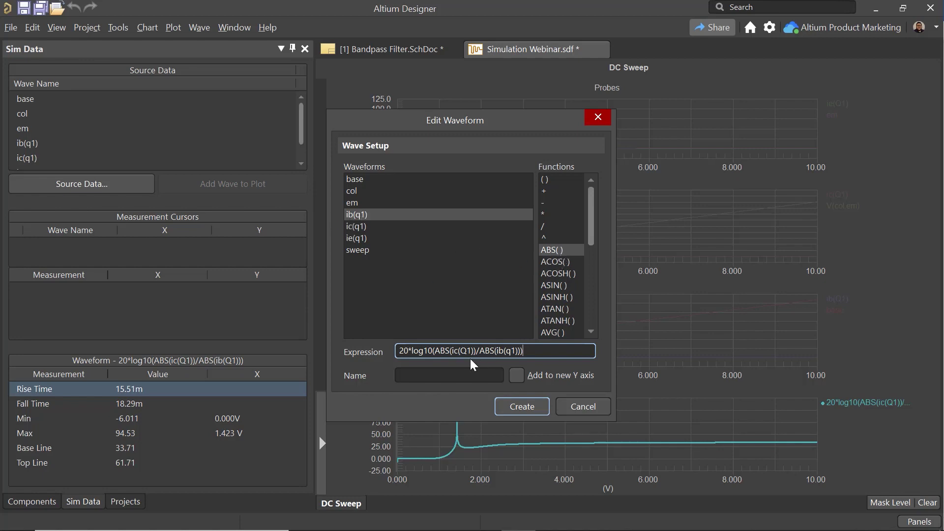
Name the fourth plot's waveform Current Gain, apply the edit and clear the waveform's highlight
left_click(468, 374)
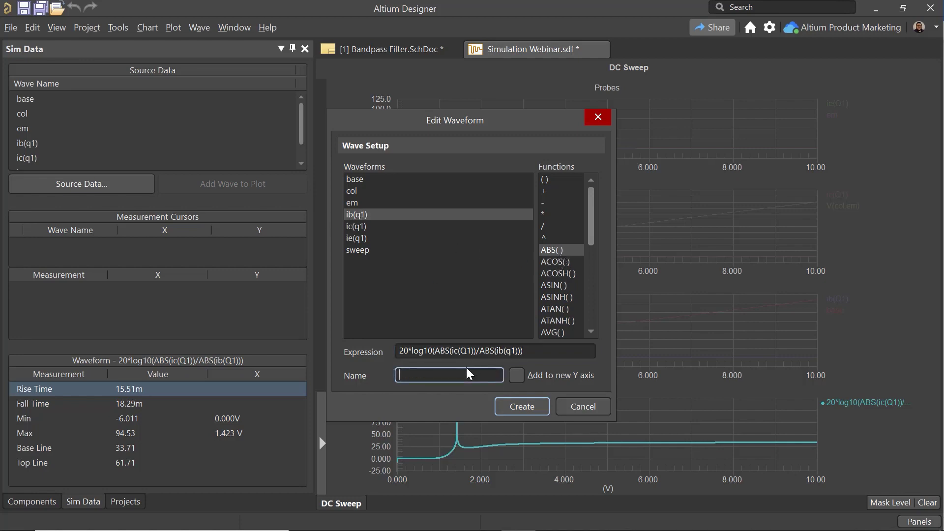
type("Current Gain")
key("Return")
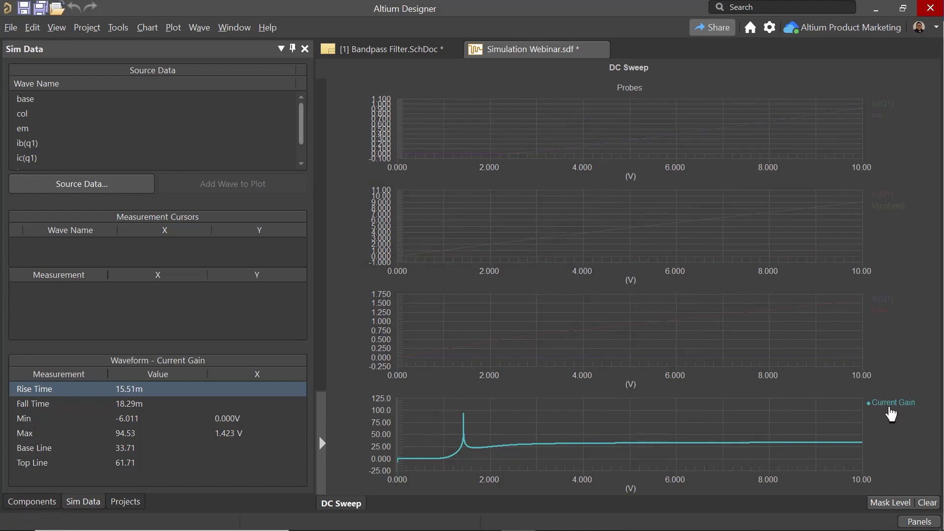
left_click(892, 413)
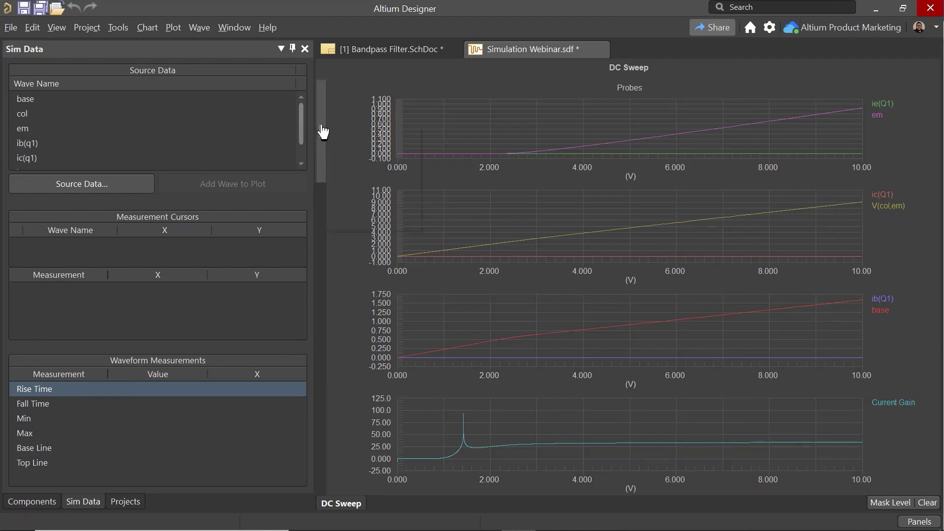
Add two extra Y axes to the first plot, which holds ie(Q1) and em
right_click(323, 132)
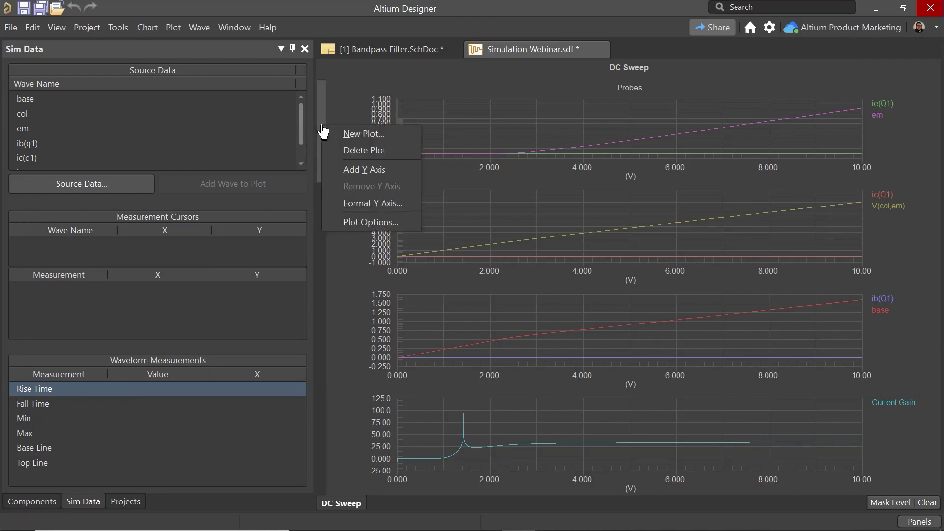
key("y")
right_click(323, 132)
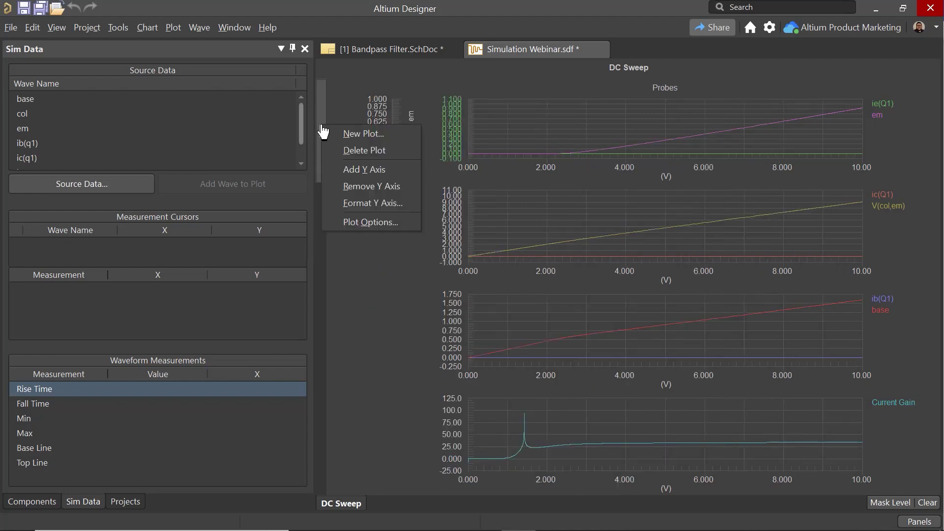
key("y")
Add two extra Y axes to the second plot, which holds ic(Q1) and V(col,em)
left_click(173, 28)
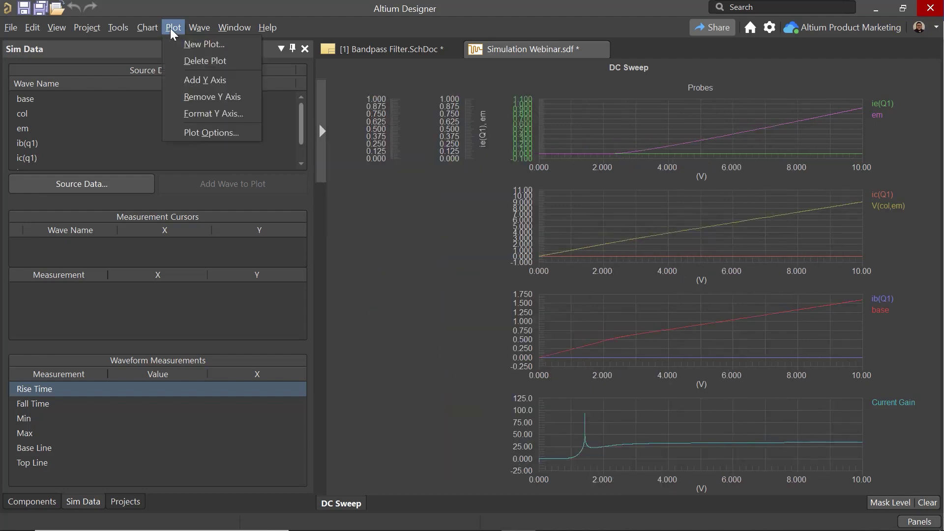
left_click(323, 231)
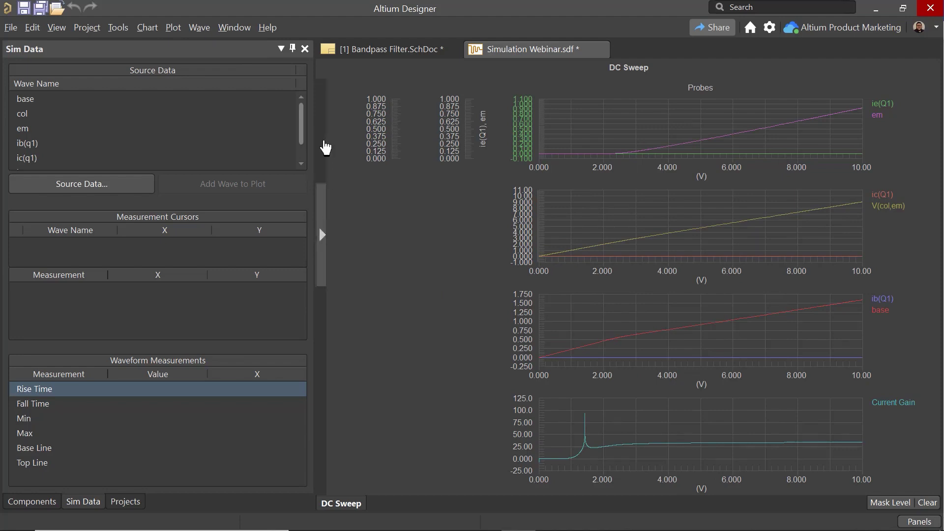
left_click(173, 28)
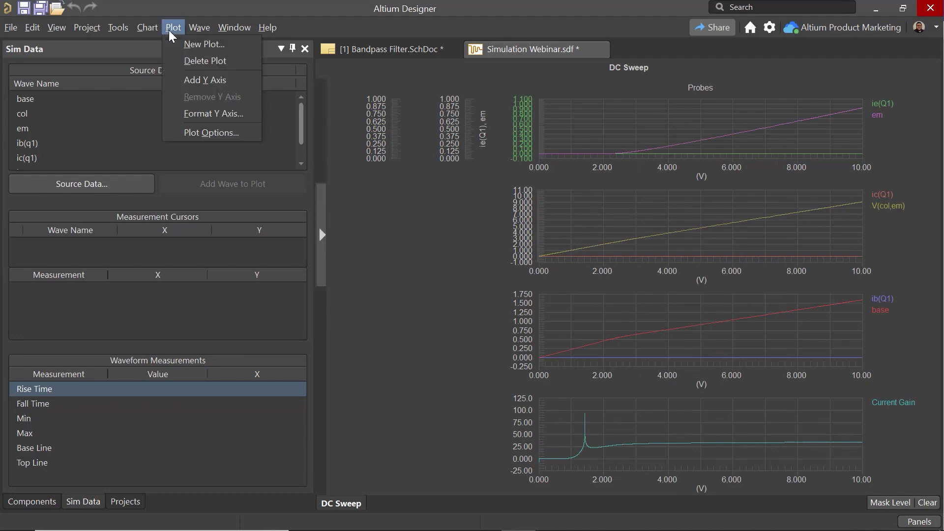
left_click(209, 80)
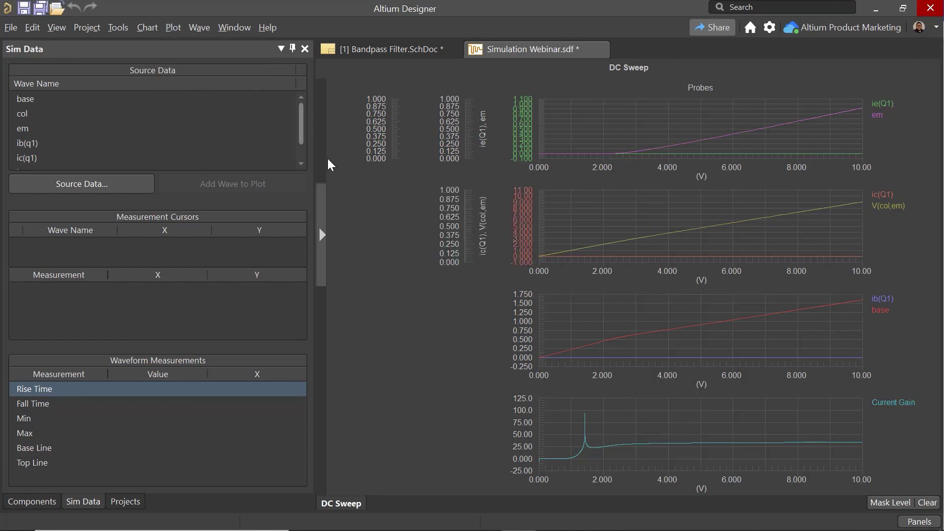
right_click(426, 257)
key("a")
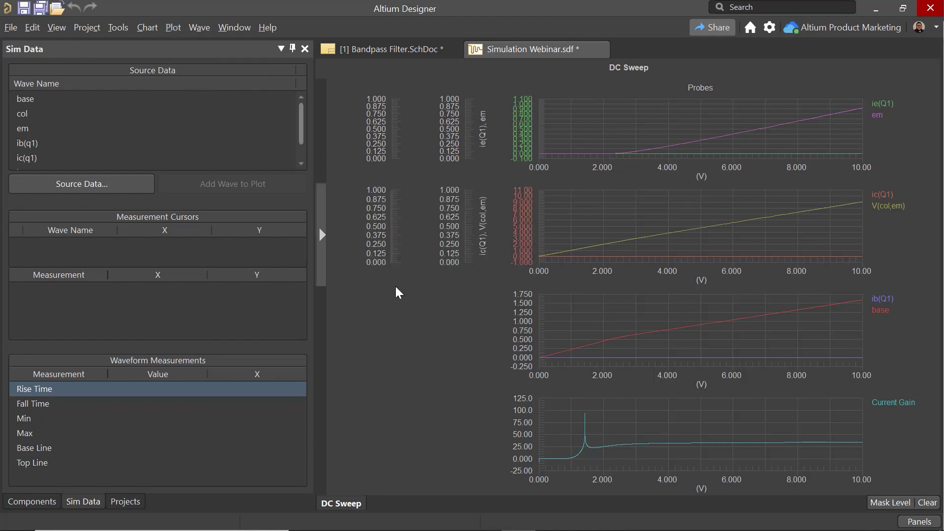
Add two extra Y axes each to the third plot and the fourth, Current Gain plot
right_click(354, 350)
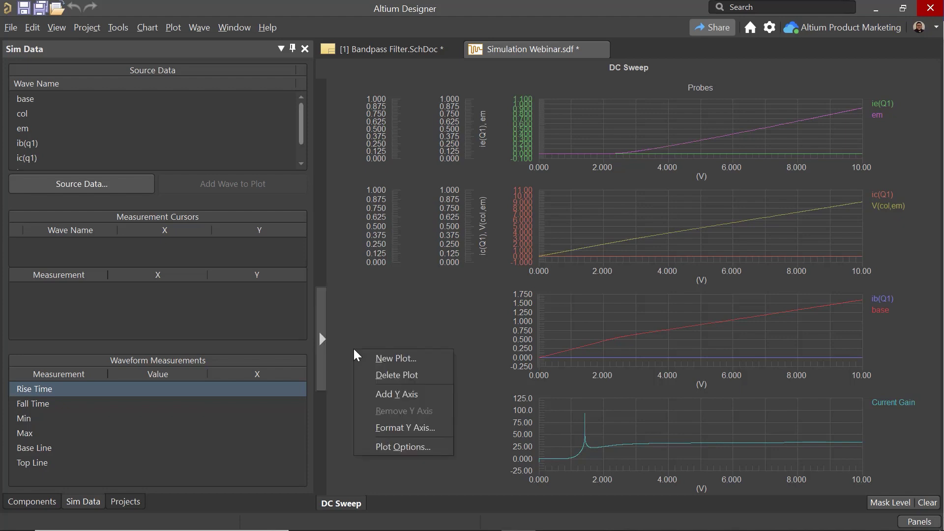
key("y")
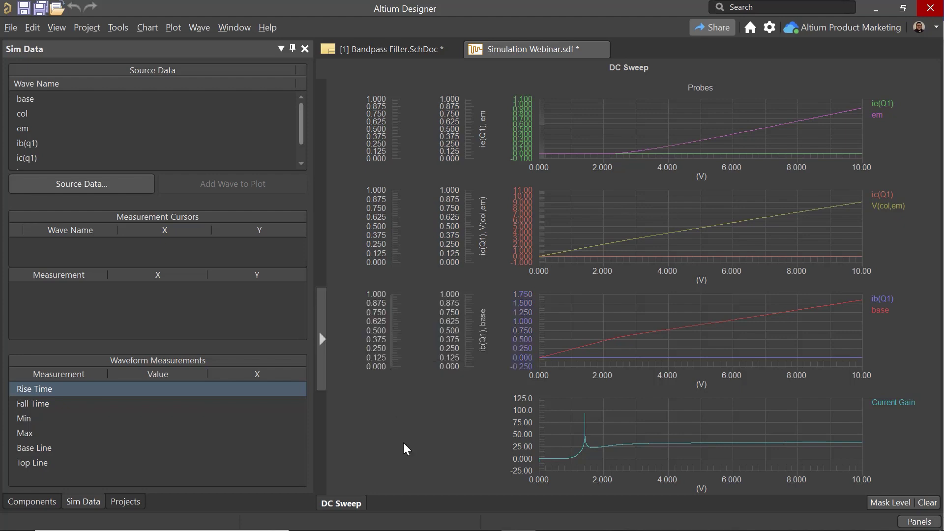
right_click(405, 442)
key("y")
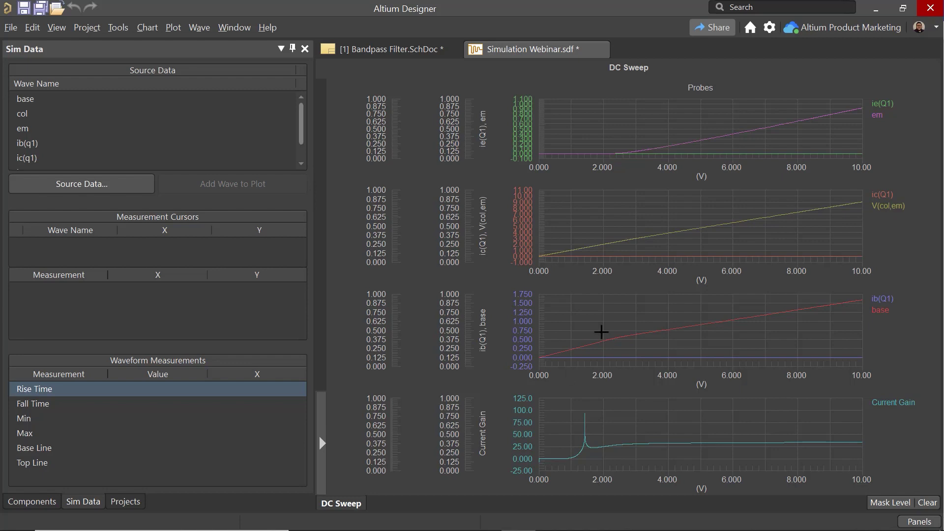
Assign ie(Q1), ic(Q1) and ib(Q1) to the outermost Y axis of their respective plots and clear the waveform highlight
left_click_drag(883, 105, 386, 98)
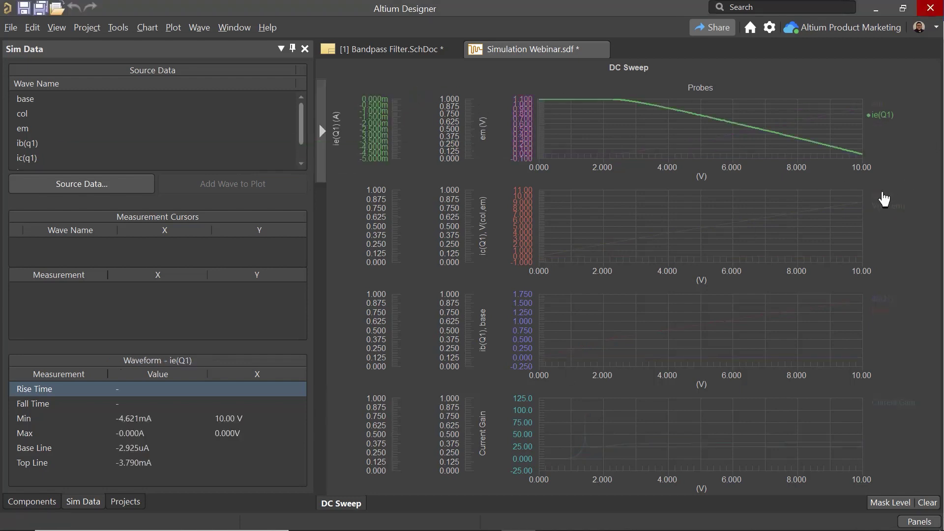
left_click_drag(885, 200, 375, 219)
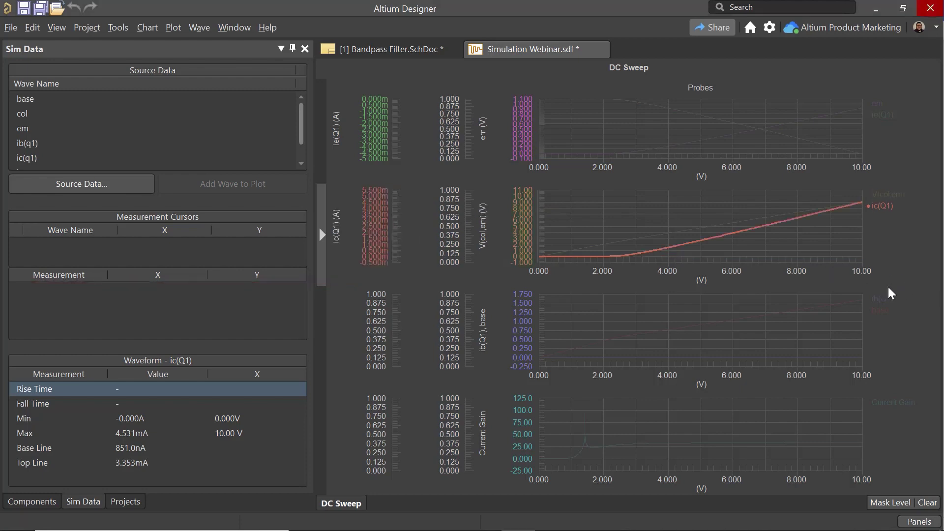
left_click_drag(884, 301, 394, 320)
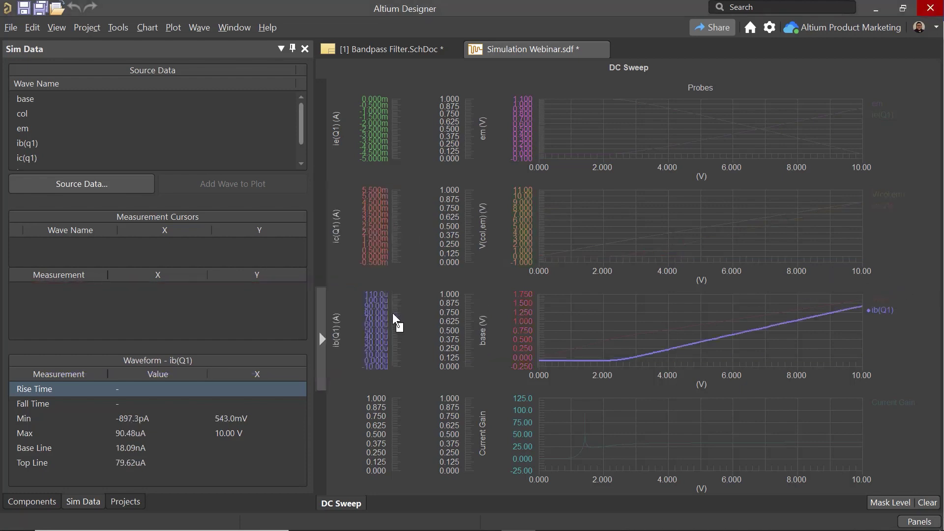
left_click(893, 313)
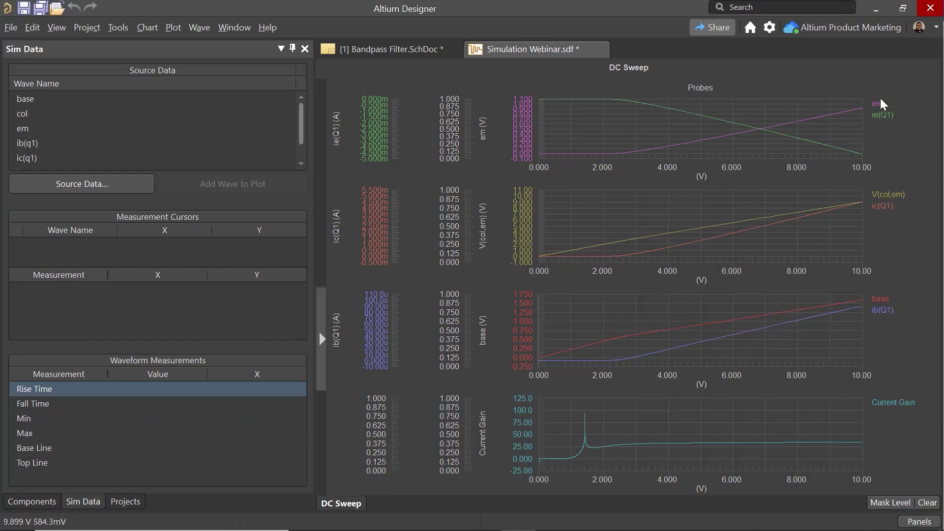
Add a wave named Rem with the expression em/ie(q1) to the first plot
right_click(819, 122)
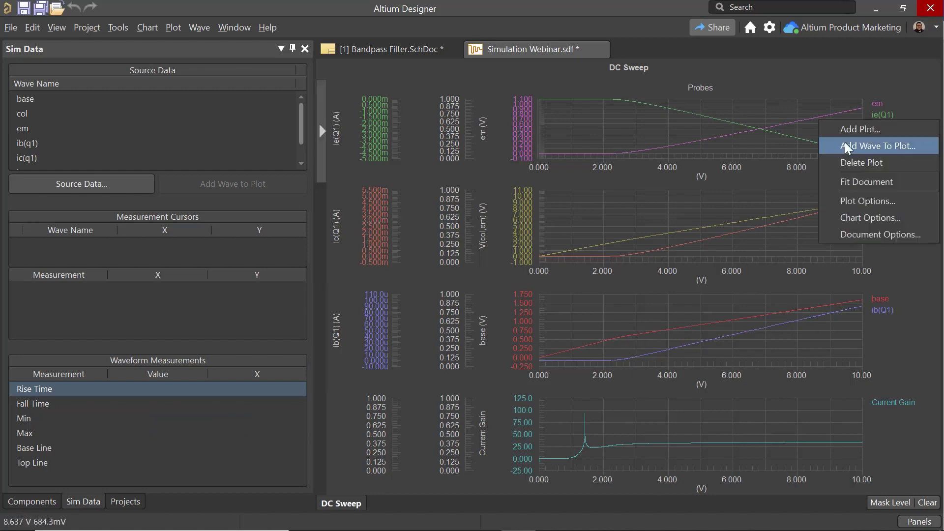
left_click(904, 148)
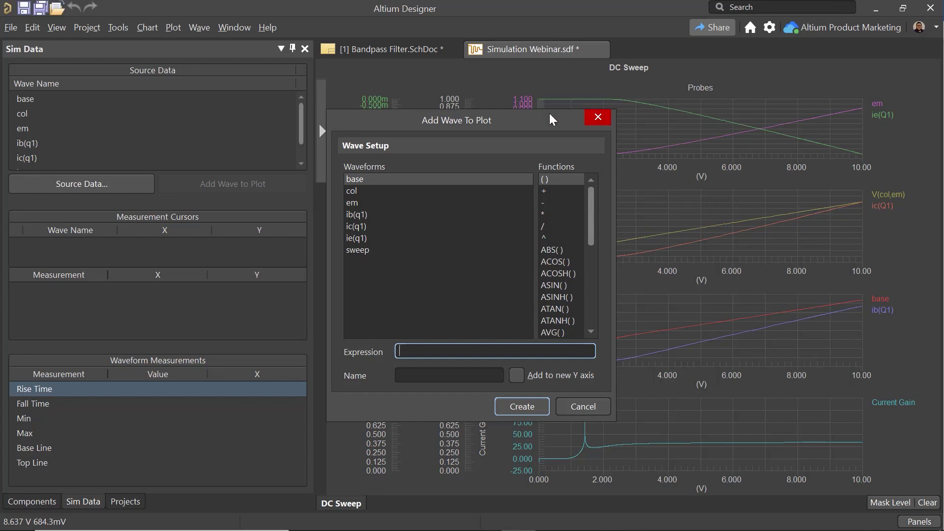
double_click(363, 204)
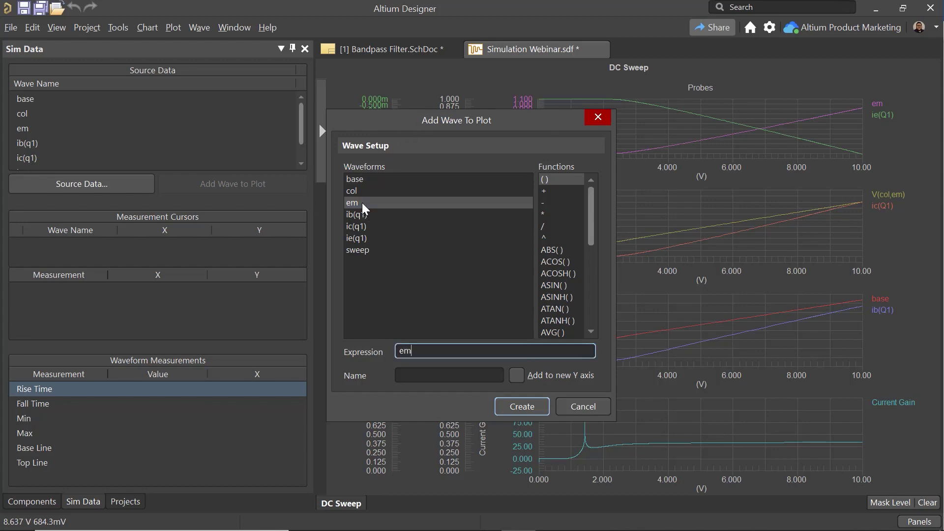
type("/")
double_click(368, 238)
left_click(467, 374)
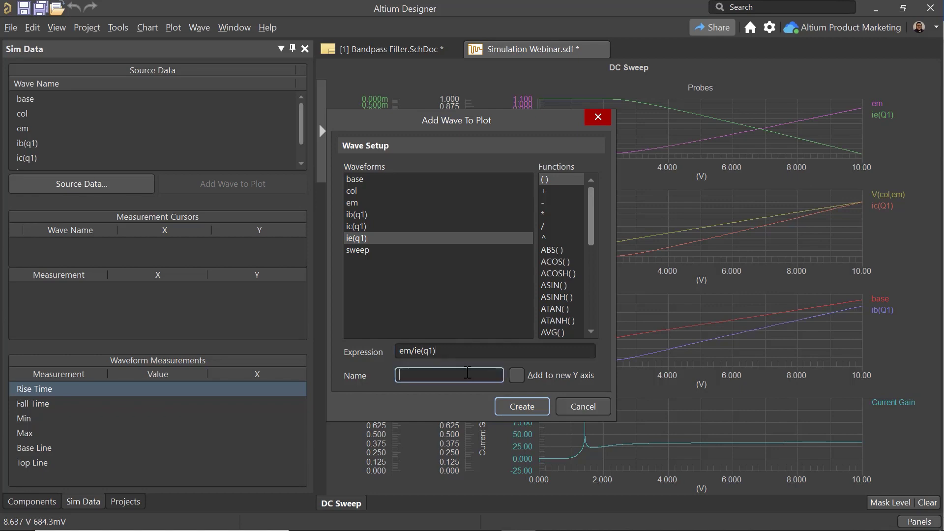
type("Rem")
key("Return")
Add a wave named Rcol with the expression (col-em)/ic(q1) to the second plot
right_click(748, 227)
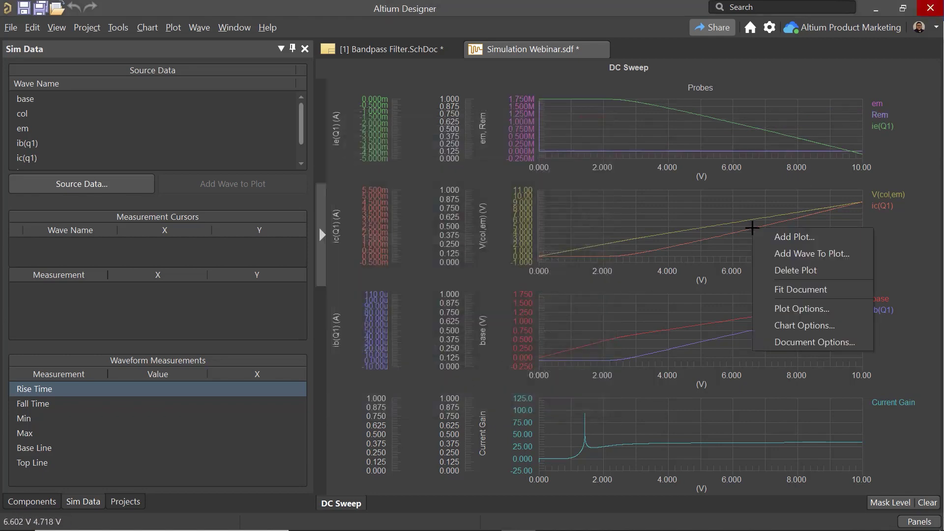
left_click(726, 232)
right_click(725, 233)
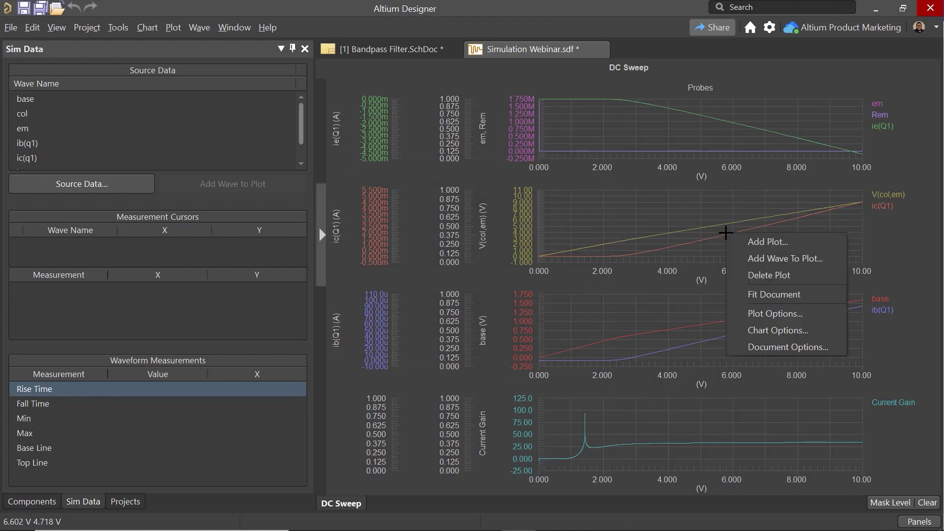
left_click(782, 258)
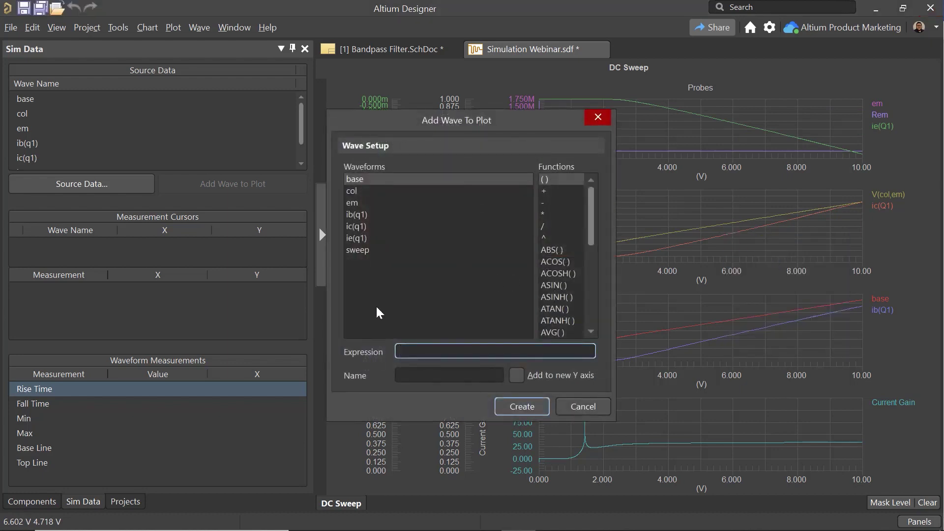
type("(")
left_click(355, 195)
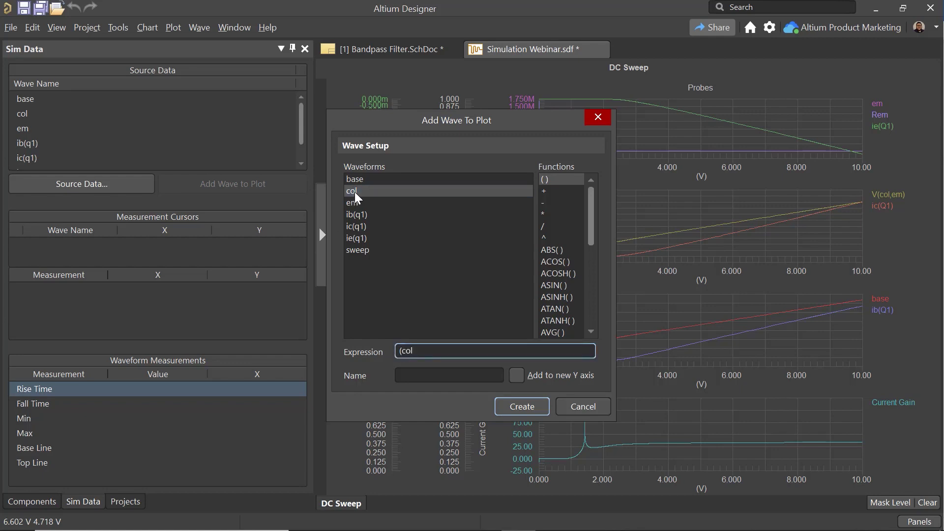
type("-")
left_click(355, 204)
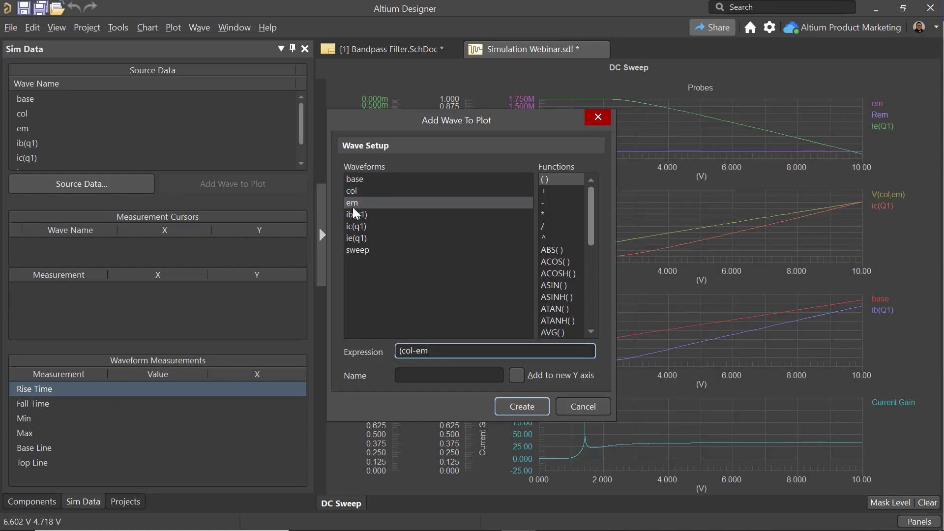
type(")/")
double_click(362, 227)
left_click(442, 374)
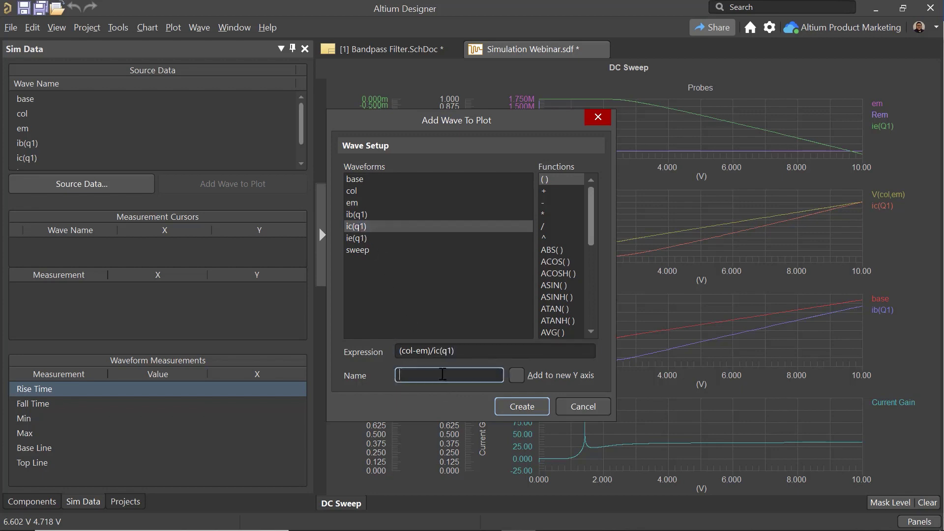
type("Rcol")
key("Return")
Add a wave named Rbase with the expression (base-em)/ib(q1) to the third plot
right_click(602, 327)
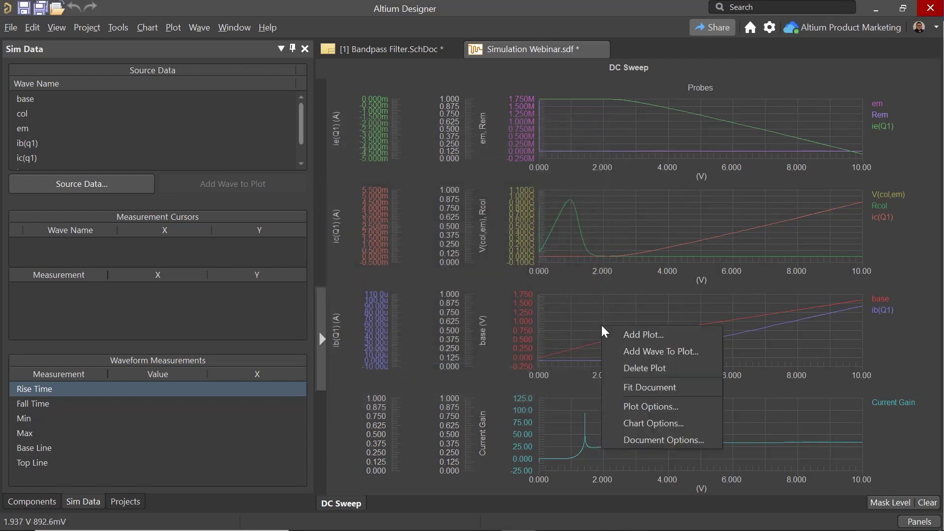
left_click(650, 361)
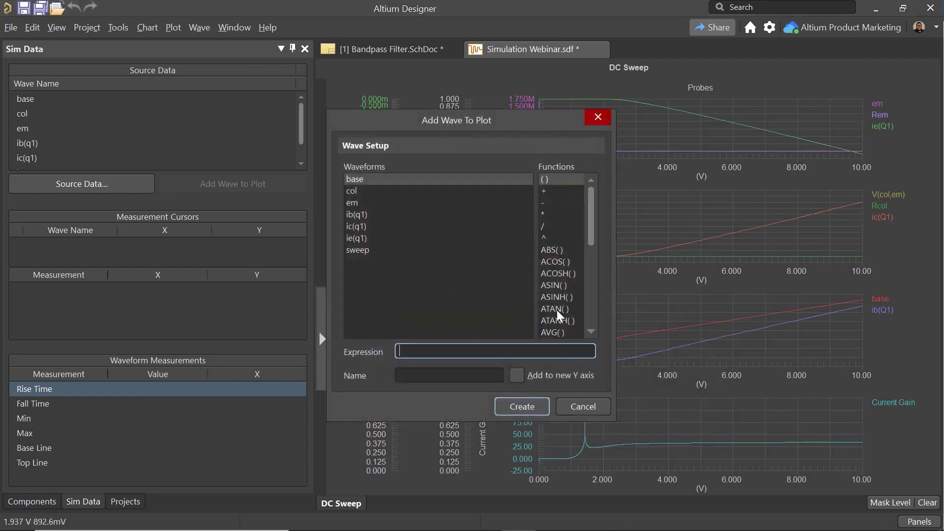
type("(")
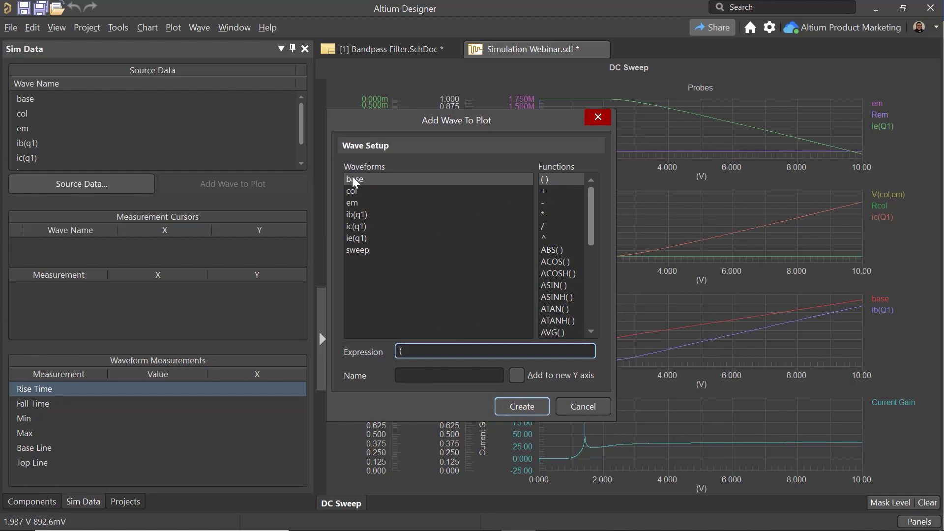
left_click(365, 181)
type("-")
left_click(358, 203)
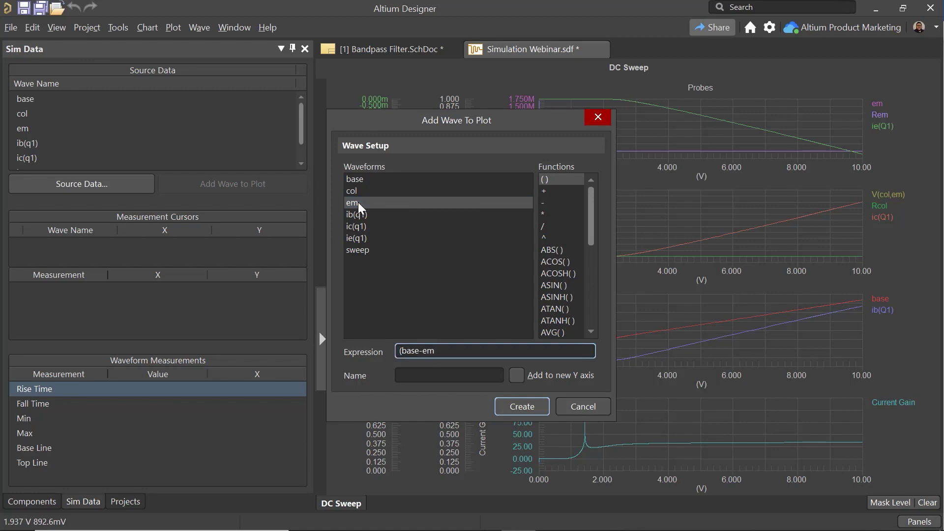
type(")/")
left_click(360, 218)
left_click(459, 375)
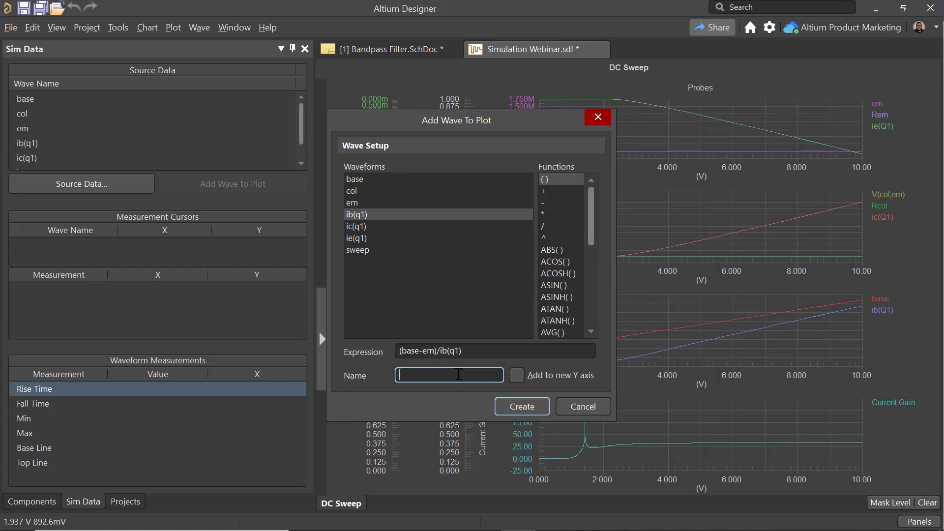
type("Rbase")
key("Return")
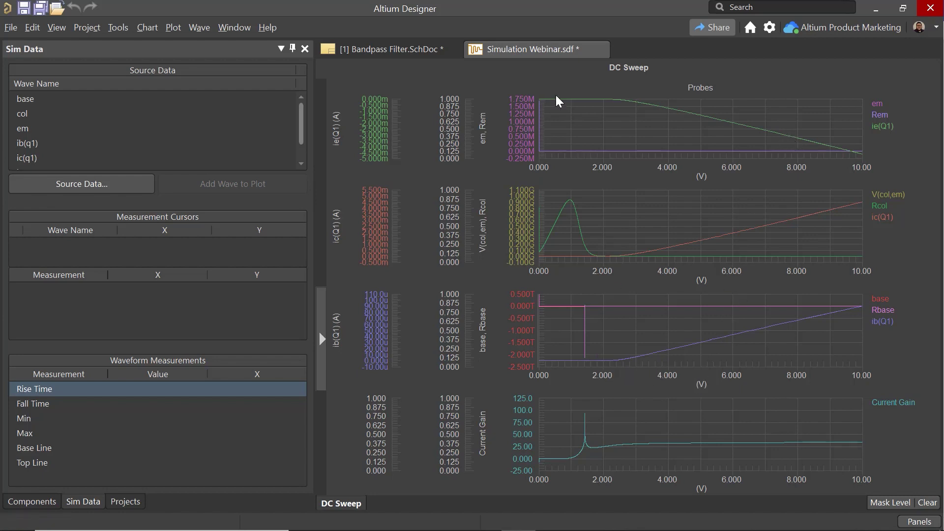
Save the Simulation Webinar.sdf results and switch back to the Bandpass Filter schematic
key("ctrl+s")
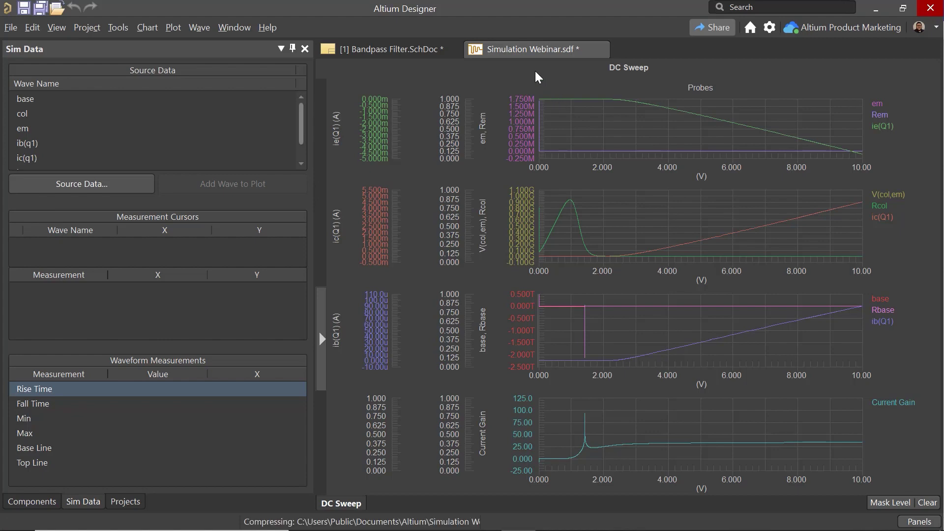
left_click(428, 53)
Show the simulation results list and check which actions are available for the DC Sweep result
scroll(236, 345, "down", 3)
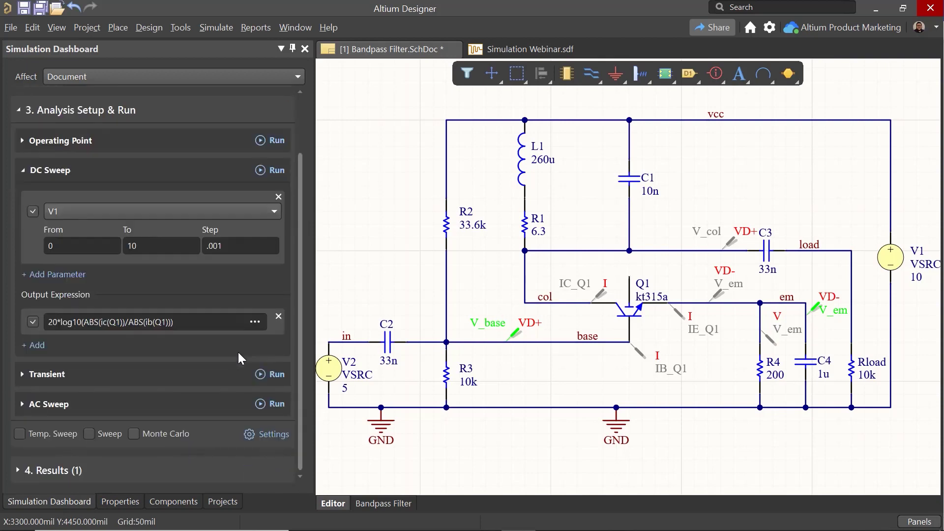
left_click(51, 471)
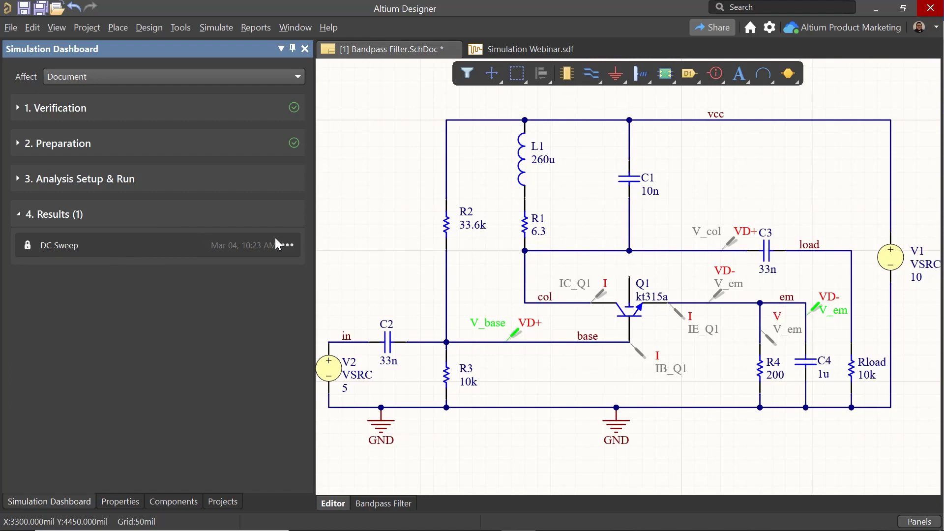
left_click(288, 245)
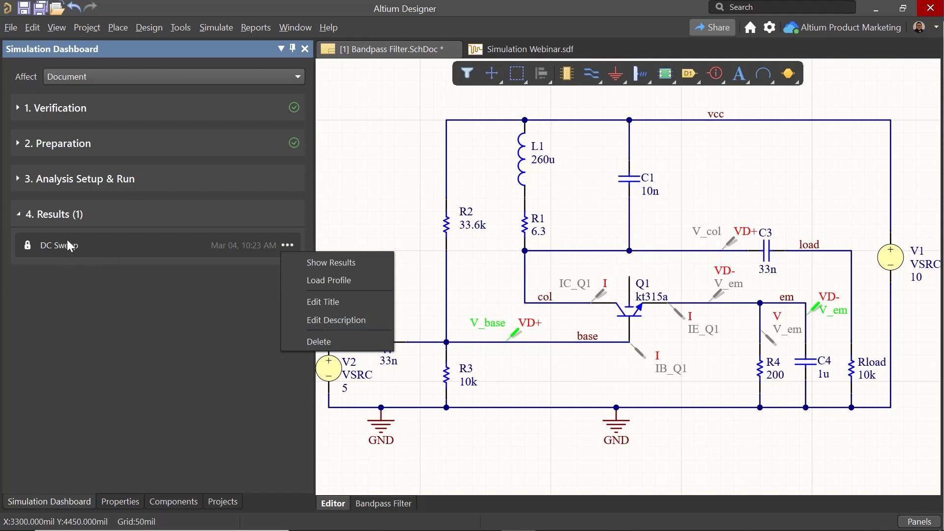
left_click(97, 173)
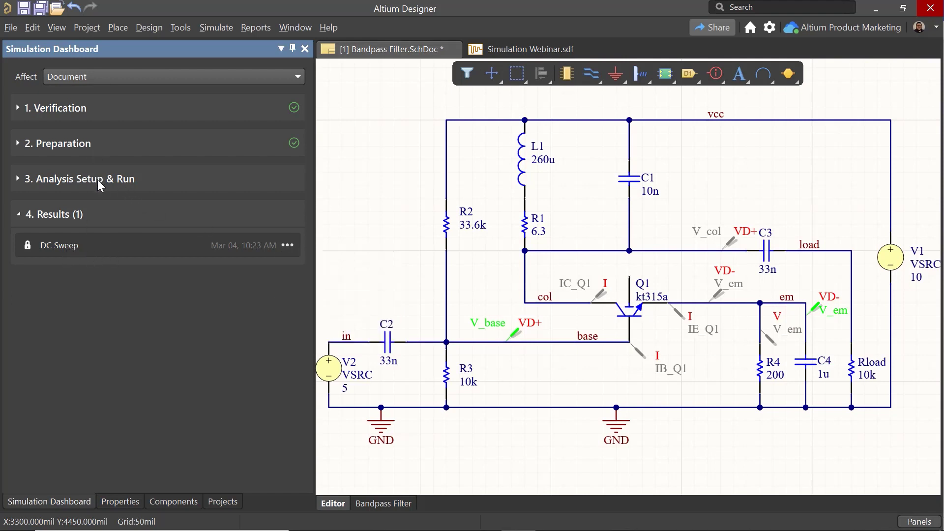
Show the AC Sweep settings under Analysis Setup & Run and choose Decade as the sweep type
left_click(101, 182)
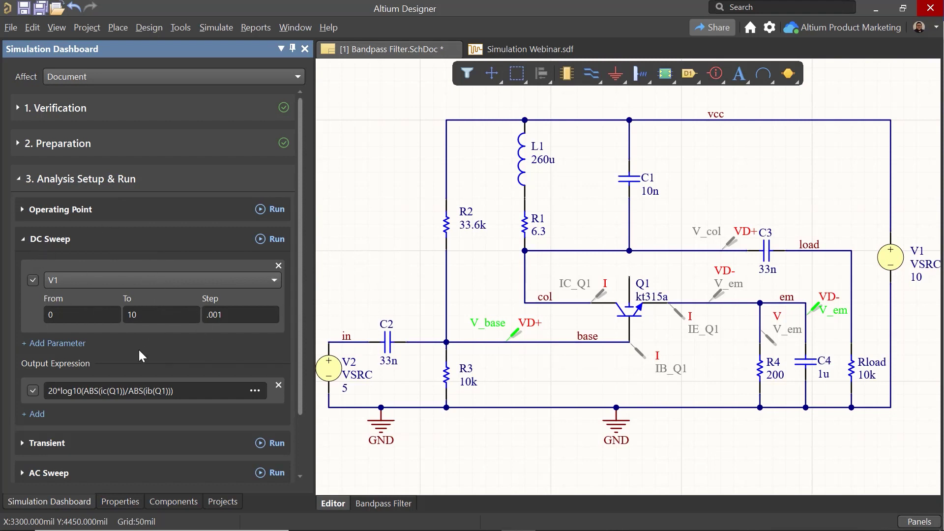
scroll(191, 350, "down", 2)
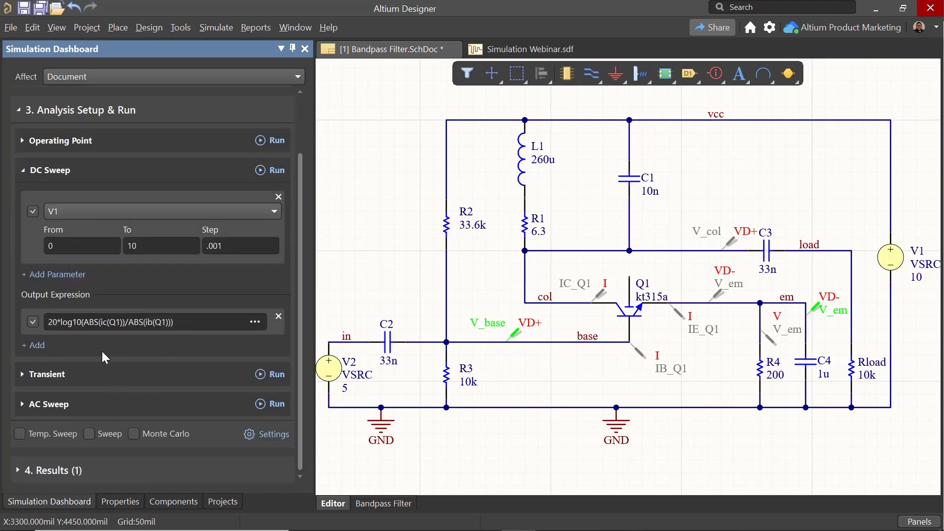
left_click(148, 398)
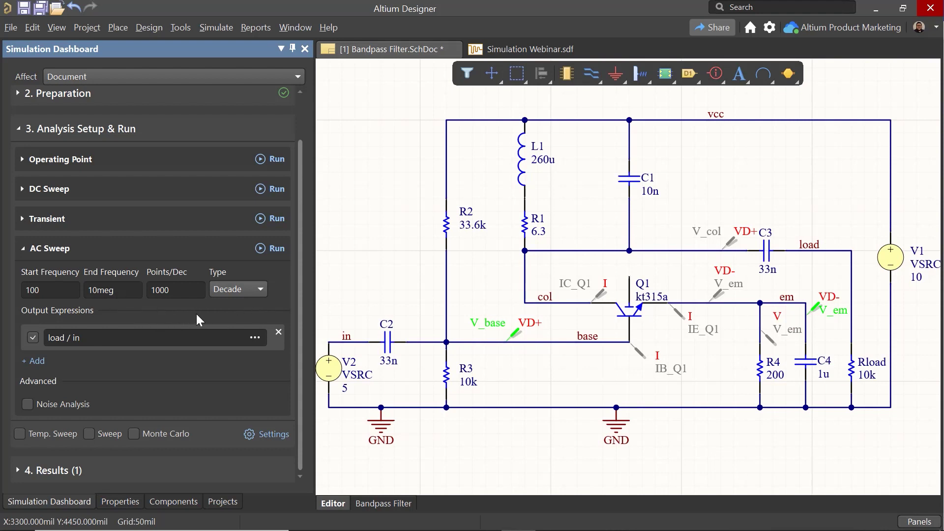
left_click(239, 289)
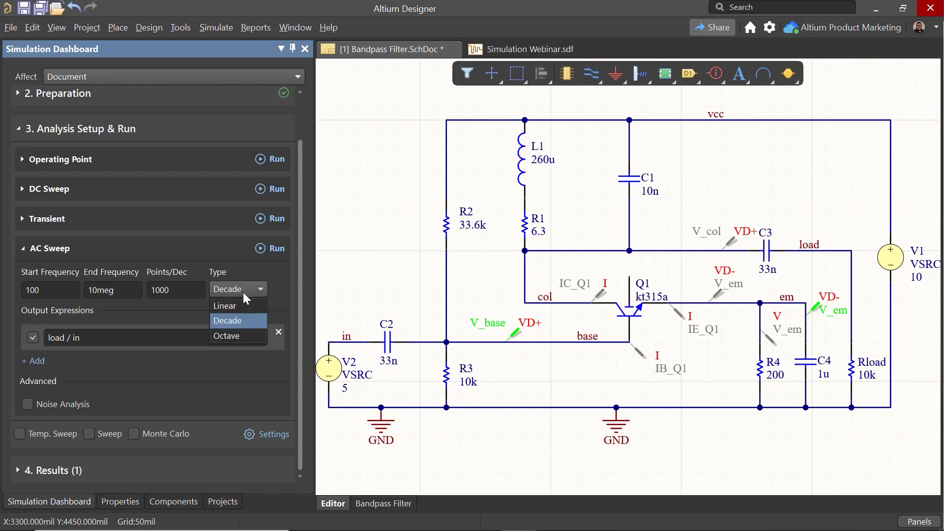
left_click(247, 320)
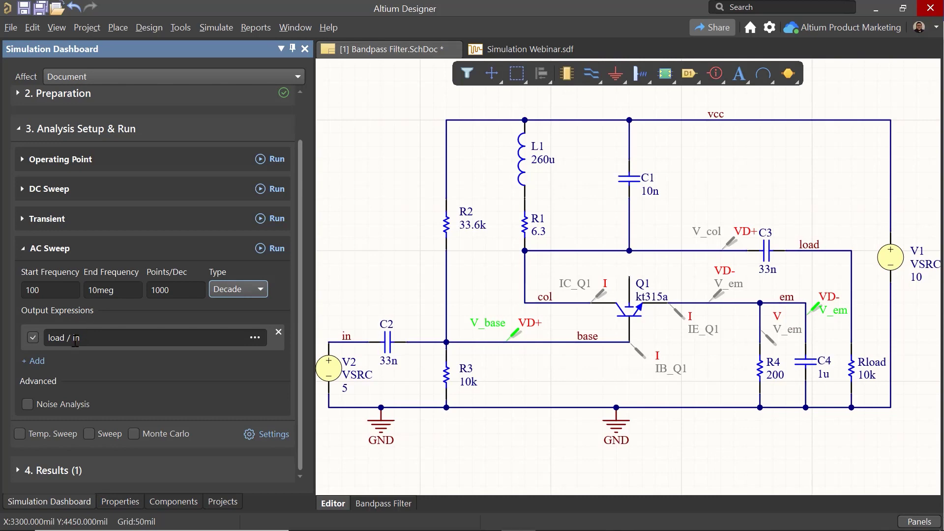
left_click(253, 337)
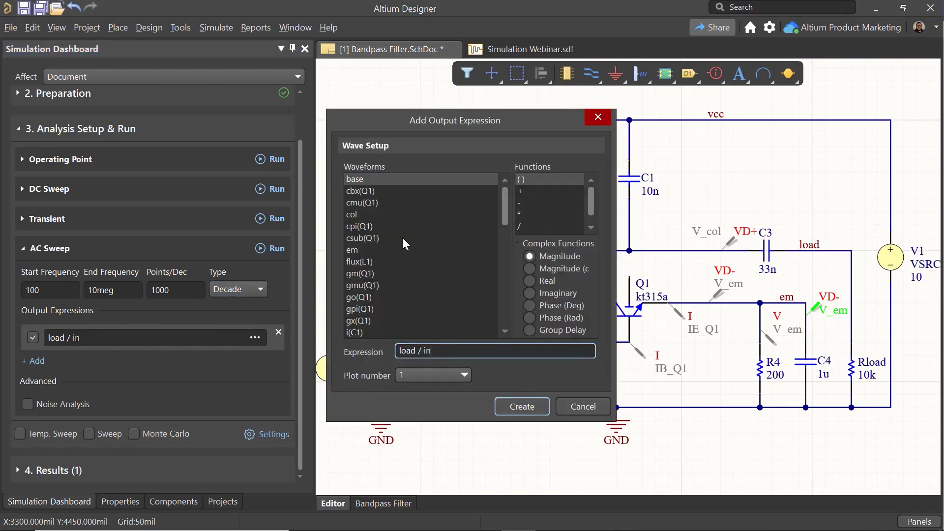
scroll(402, 237, "down", 8)
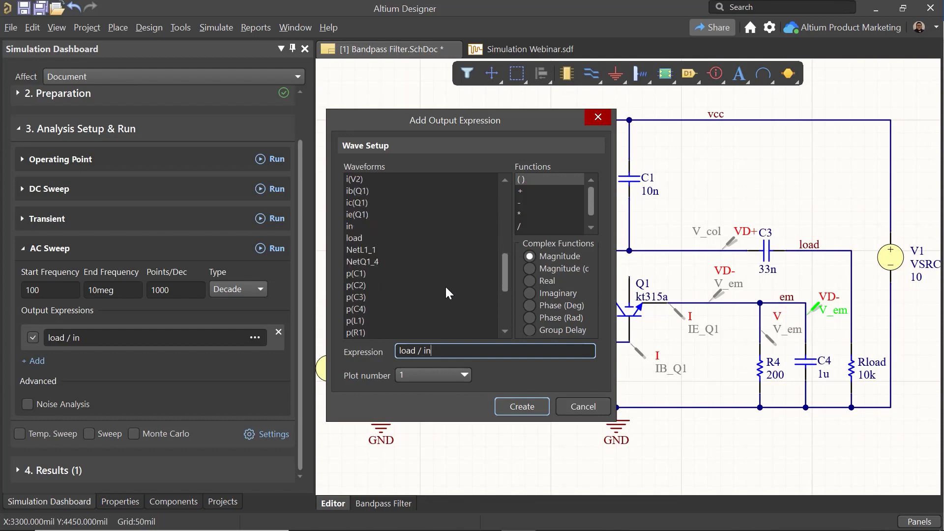
key("Escape")
Re-enter the AC Sweep output expression as load/in, taking the load and in waveforms from the available list
left_click(257, 336)
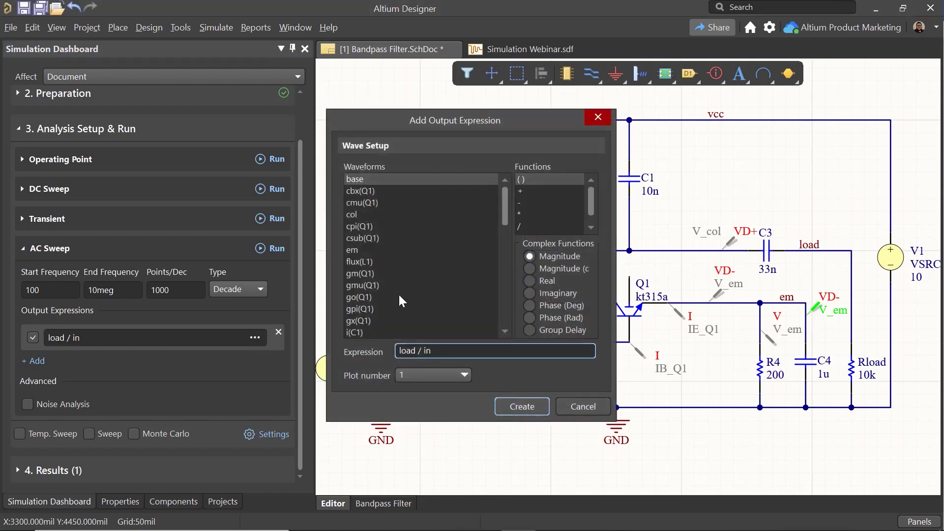
scroll(403, 297, "down", 8)
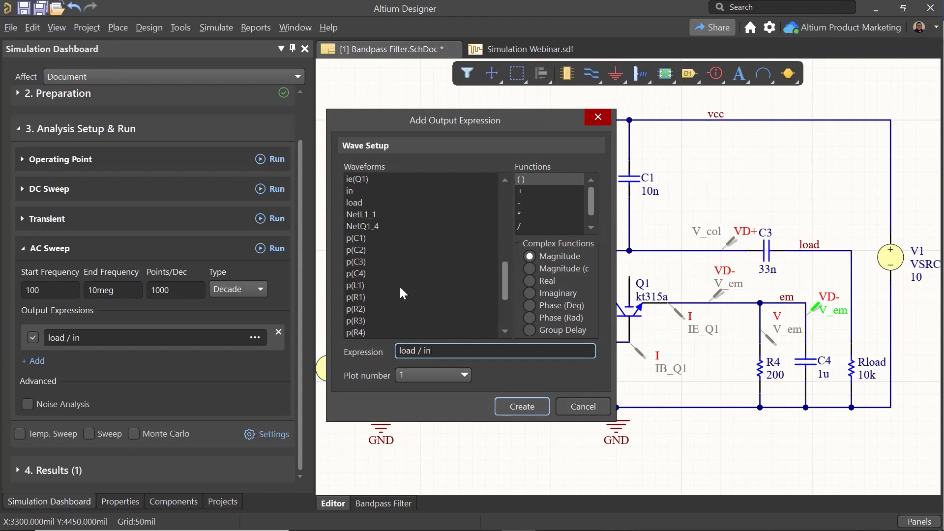
scroll(377, 237, "down", 3)
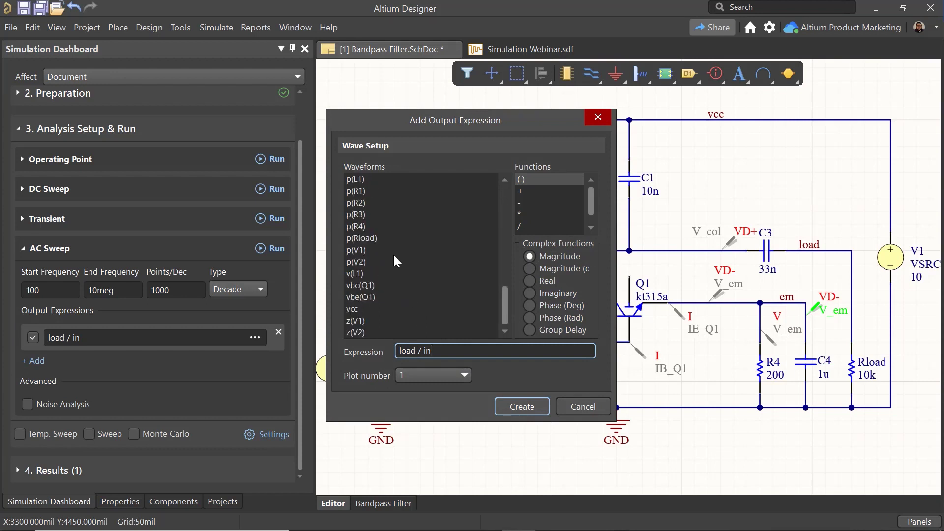
scroll(393, 253, "up", 5)
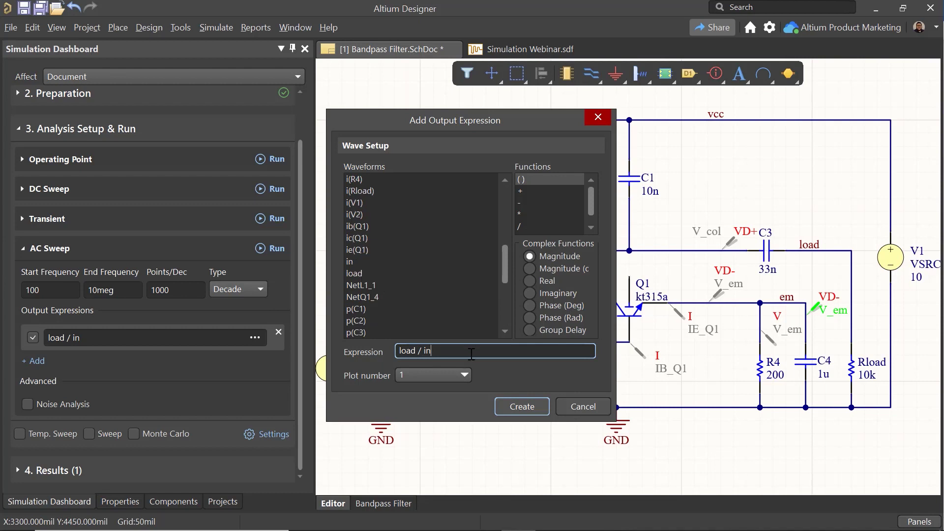
key("BackSpace")
key("BackSpace")
key("BackSpace")
key("BackSpace")
key("BackSpace")
key("BackSpace")
key("BackSpace")
key("BackSpace")
key("BackSpace")
left_click(353, 276)
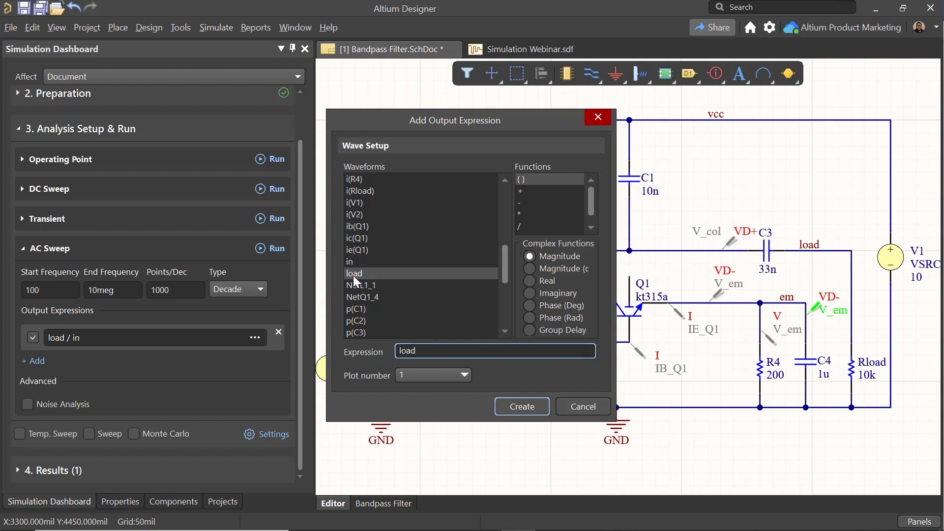
type("/")
left_click(354, 262)
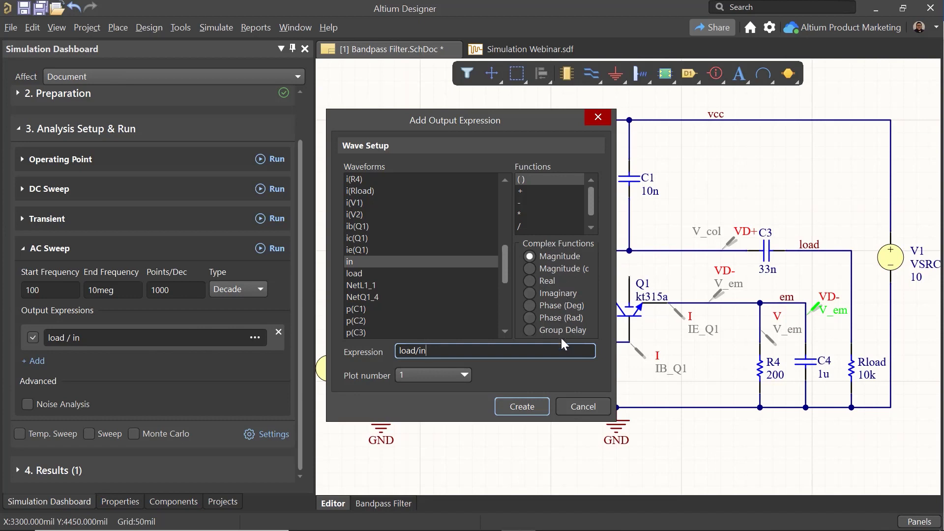
left_click(517, 408)
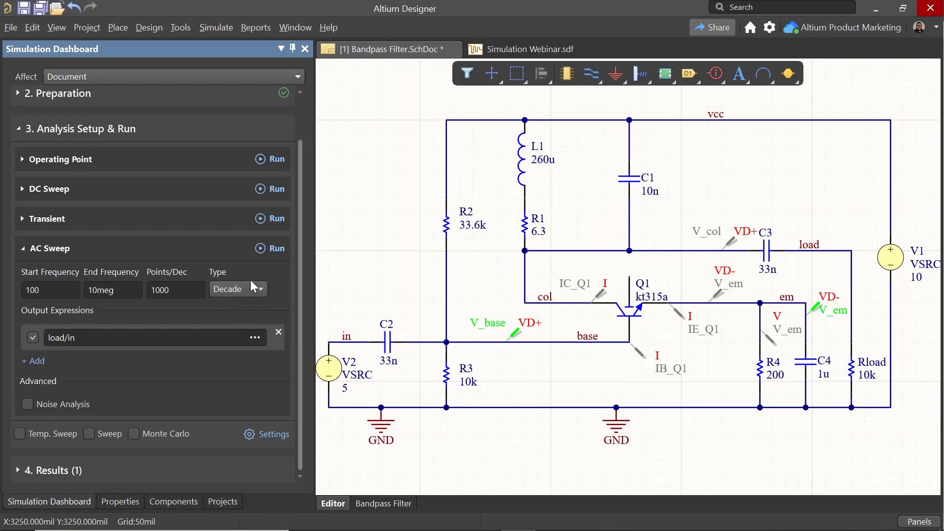
Run the AC Sweep and isolate the load/in wave in the resulting plot
left_click(273, 251)
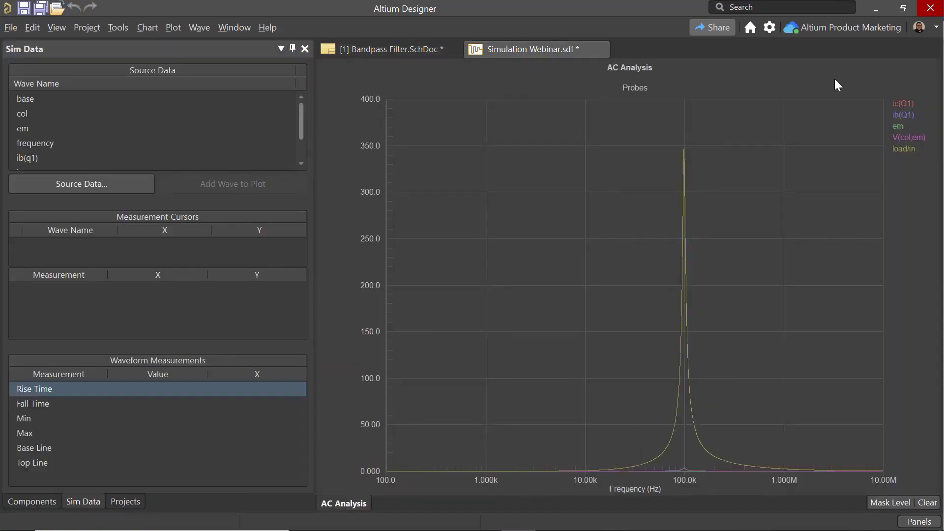
left_click(907, 149)
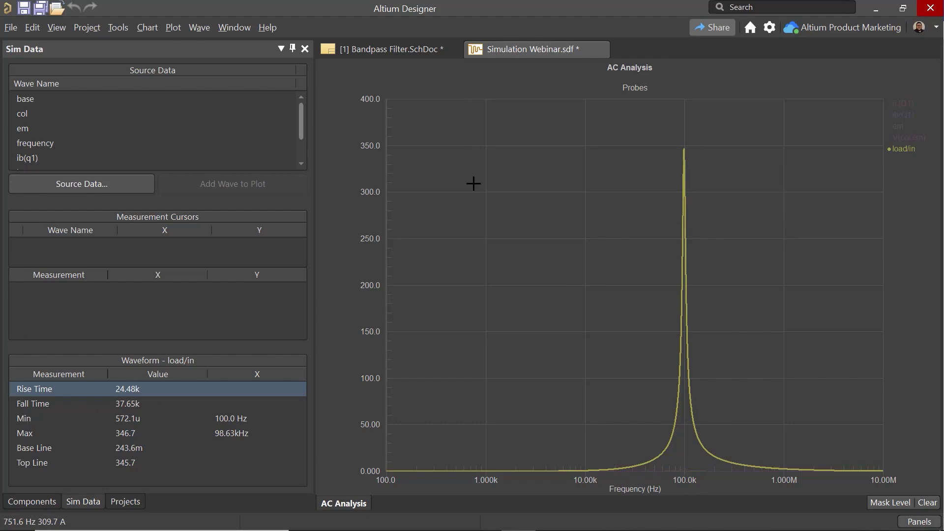
Save the Simulation Webinar.sdf results, look at the Bandpass Filter schematic and return to the AC Analysis chart
key("ctrl+s")
left_click(418, 51)
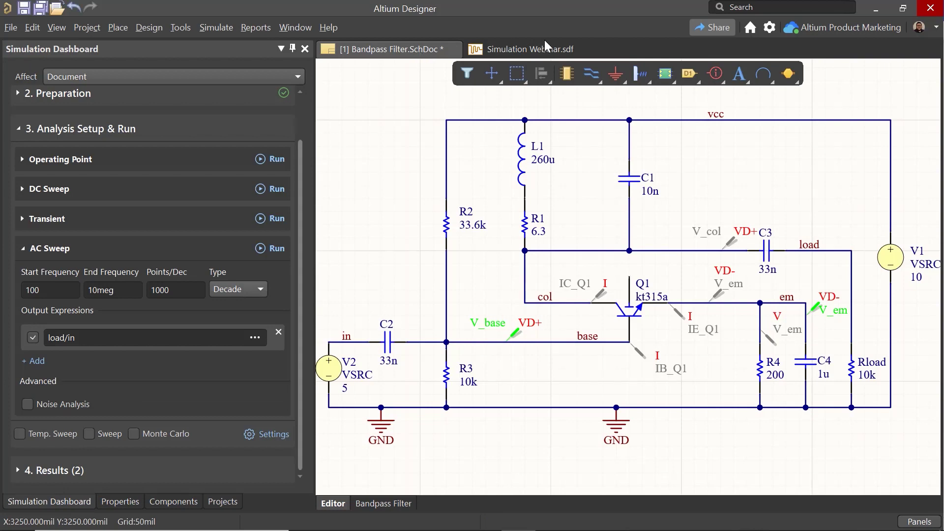
left_click(562, 45)
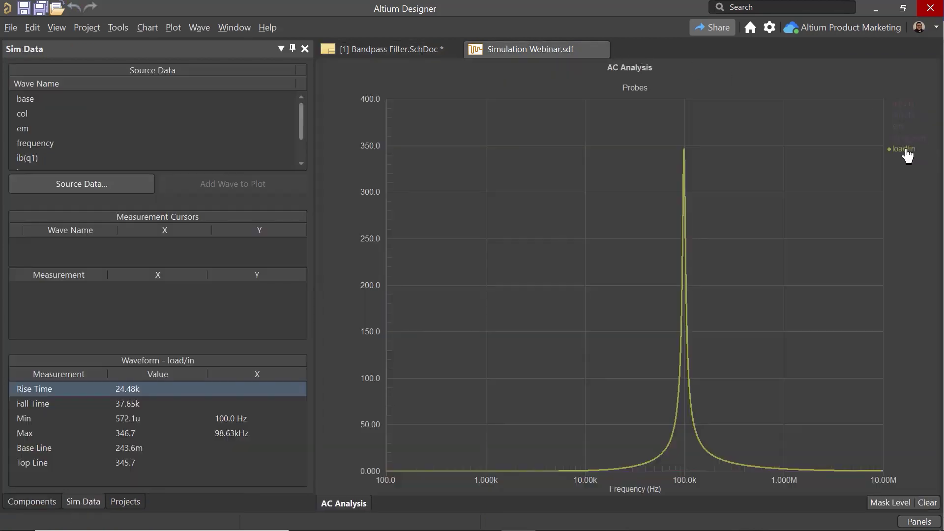
Edit the load/in wave so that its complex function is magnitude in dB
right_click(907, 156)
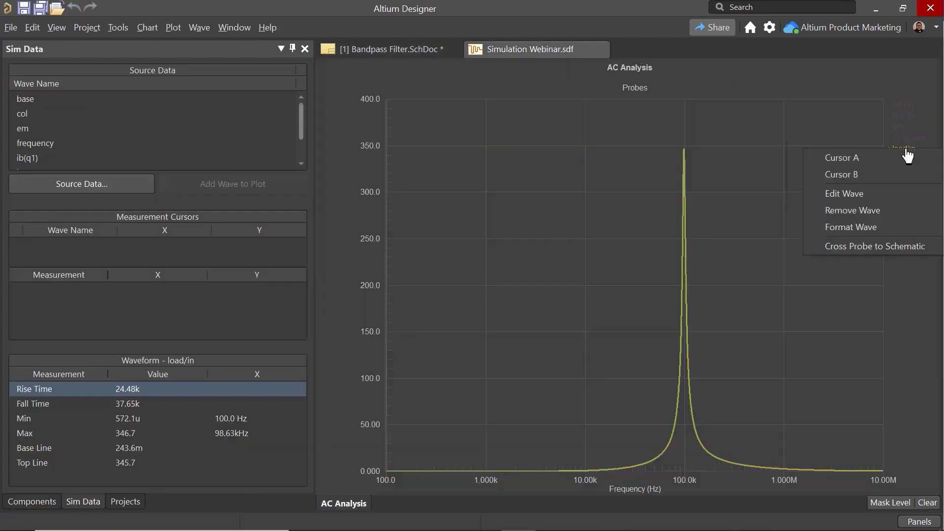
left_click(857, 196)
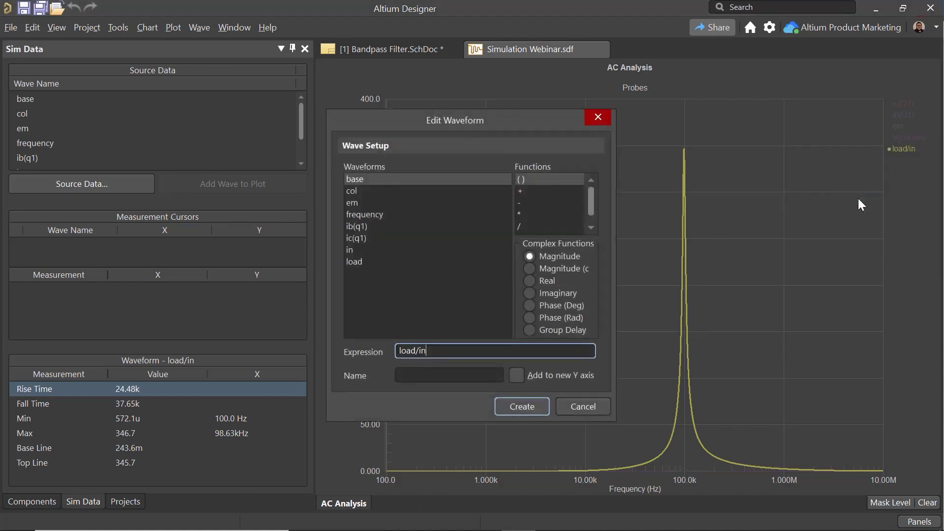
left_click(529, 268)
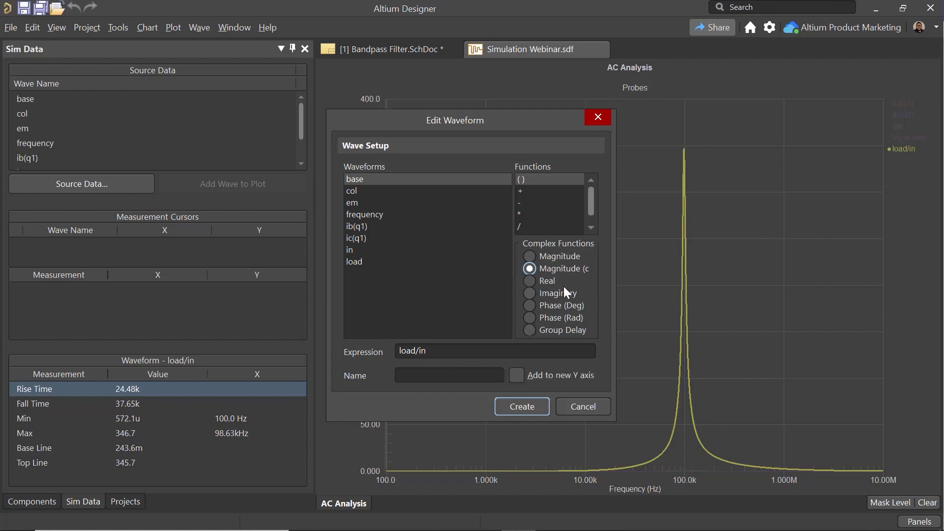
left_click(541, 404)
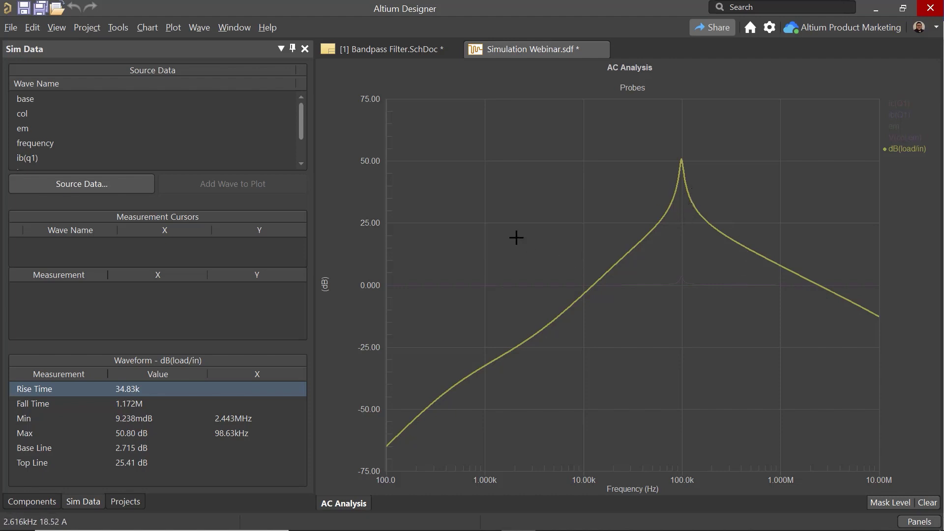
Add Cursor A to the dB(load/in) wave and move it close to the peak, at about 96.7 kHz
left_click(174, 29)
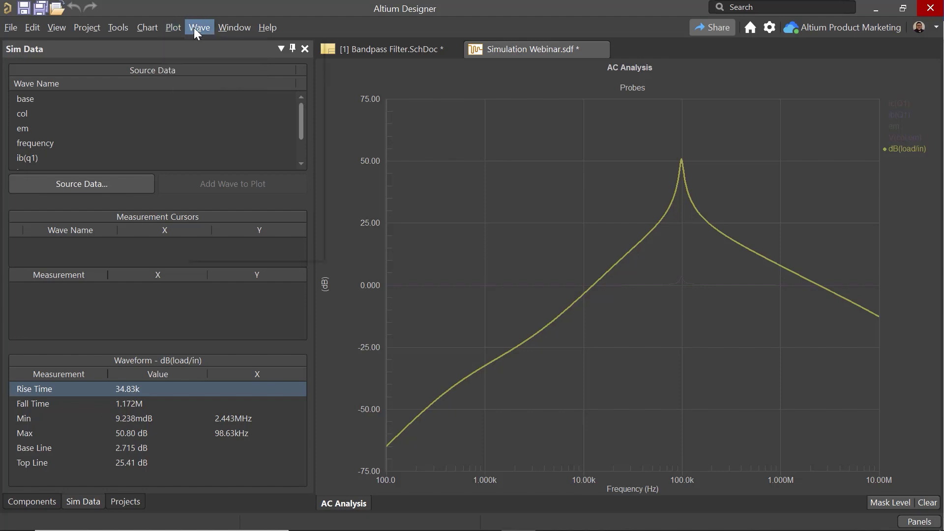
mouse_move(196, 25)
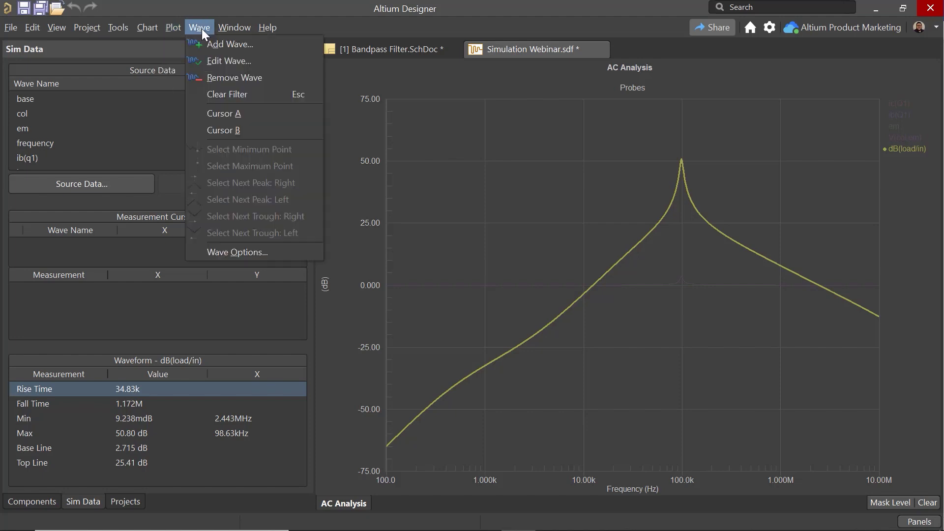
left_click(269, 112)
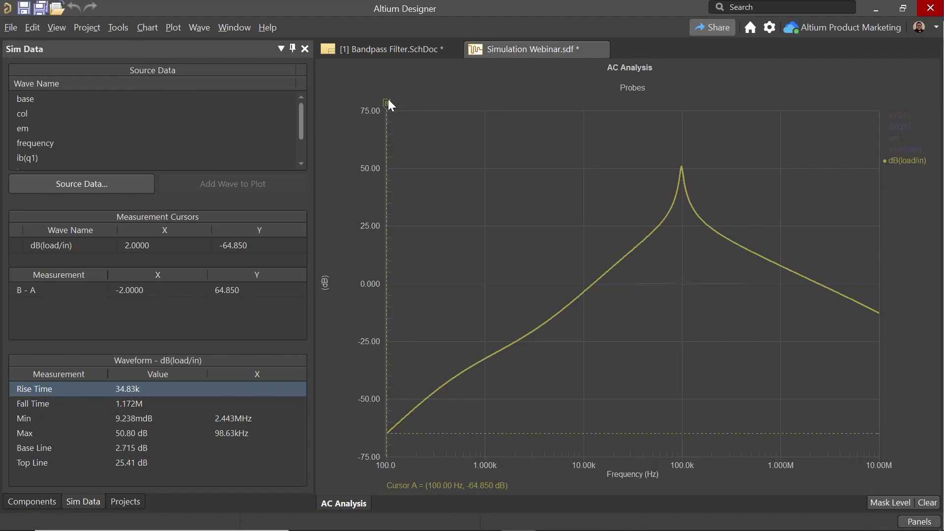
left_click_drag(387, 101, 681, 112)
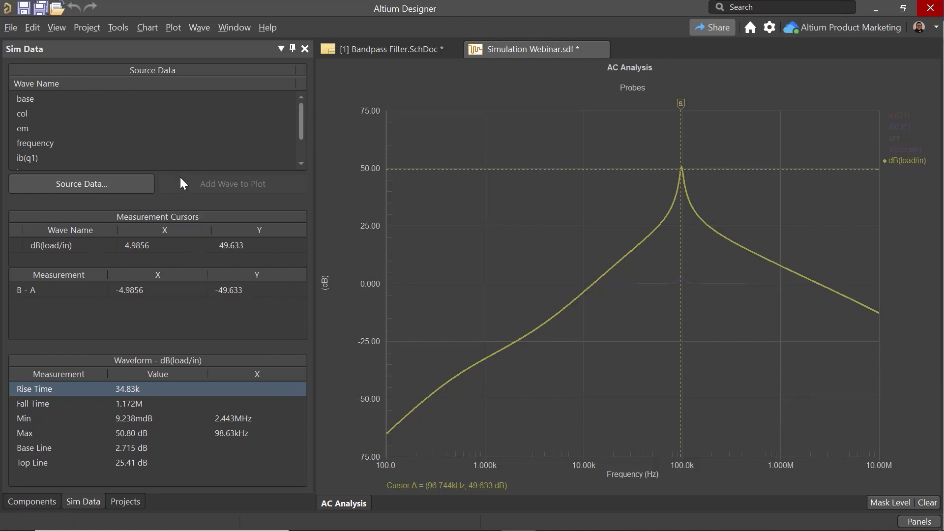
Select Cursor A and snap it to the maximum point of the dB(load/in) wave
left_click(197, 27)
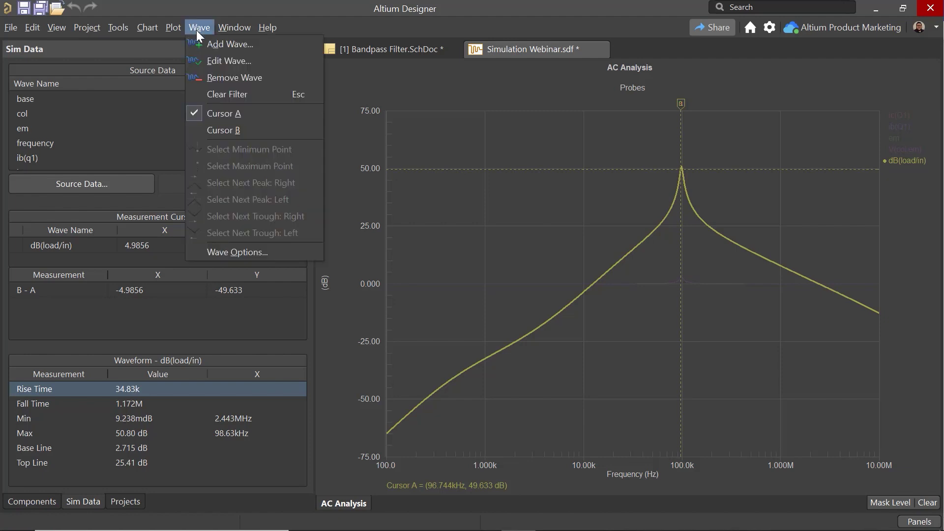
left_click(682, 102)
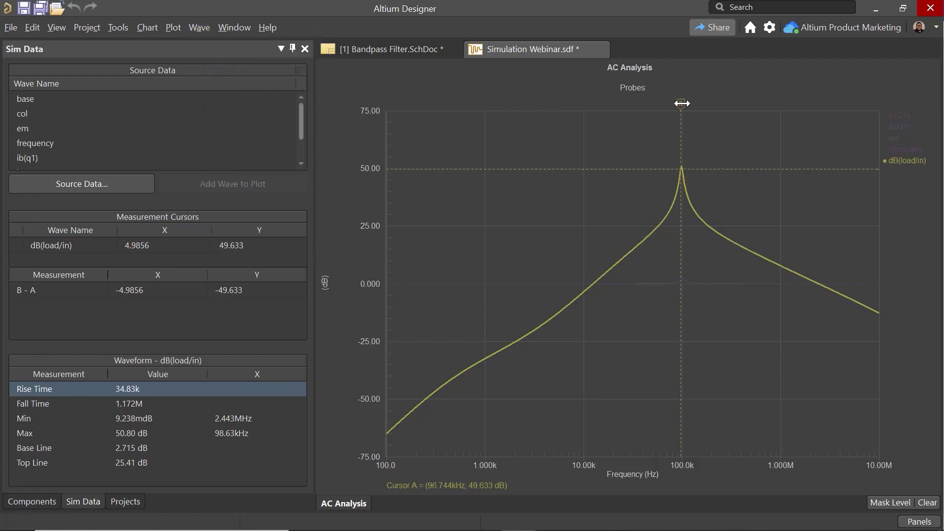
left_click(235, 27)
mouse_move(190, 31)
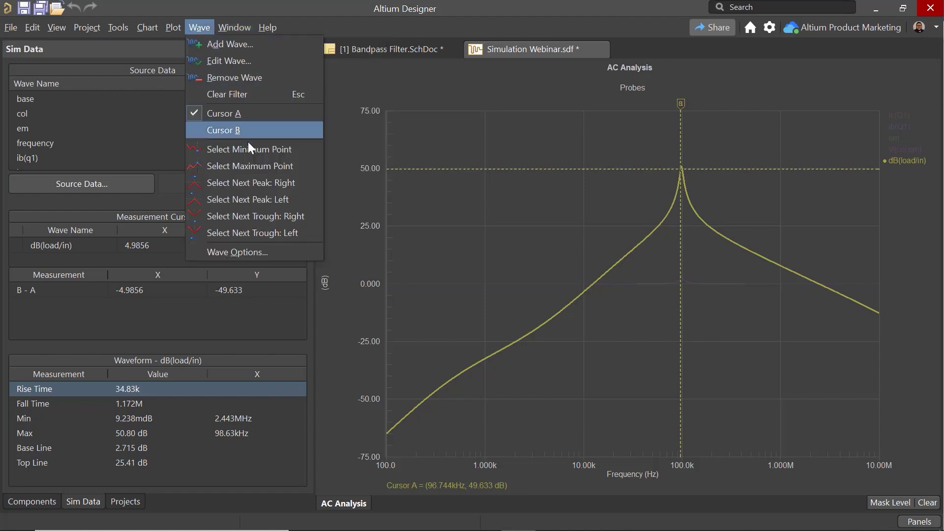
left_click(305, 167)
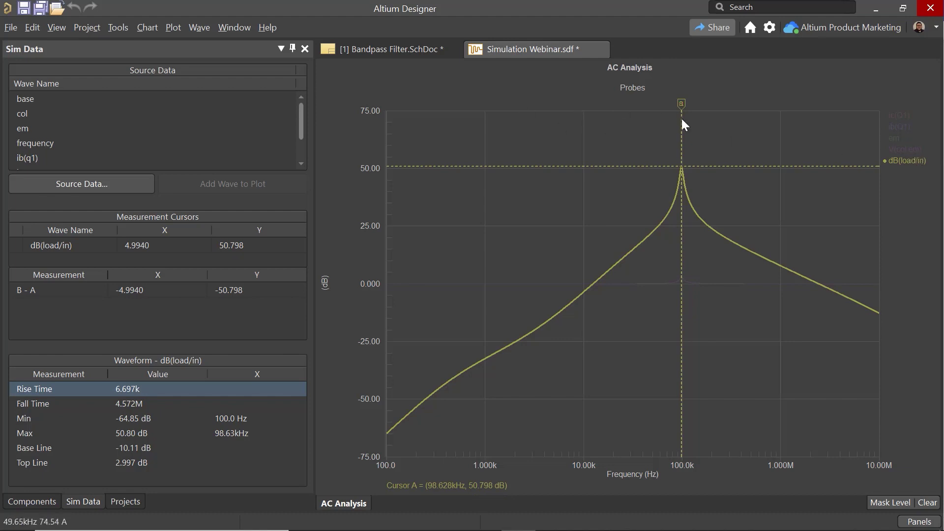
Move Cursor A to about 22.9 kHz and add Cursor B at about 483.5 kHz on the dB(load/in) wave
left_click_drag(680, 108, 617, 108)
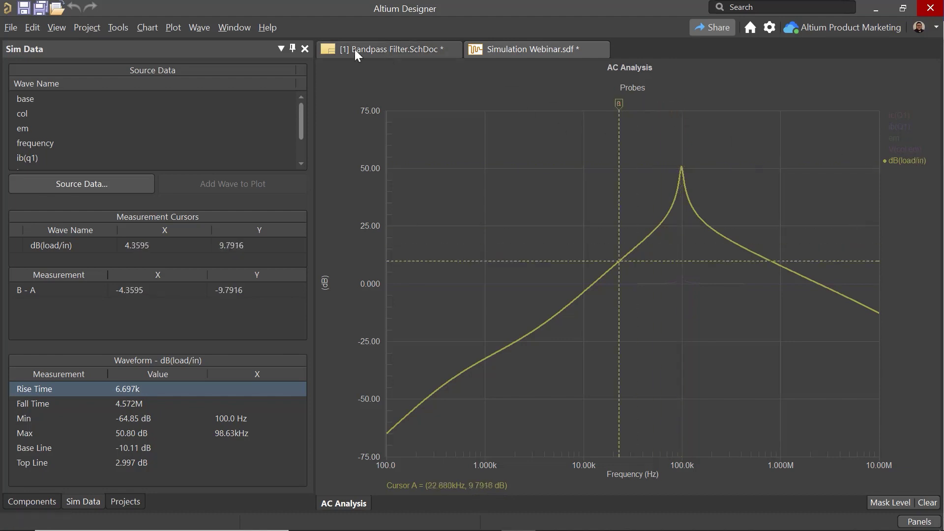
left_click(199, 27)
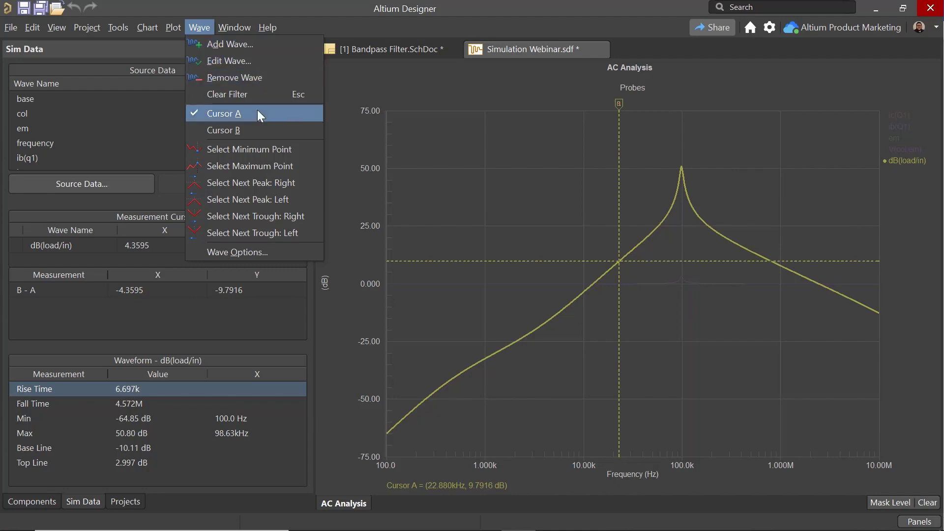
left_click(266, 130)
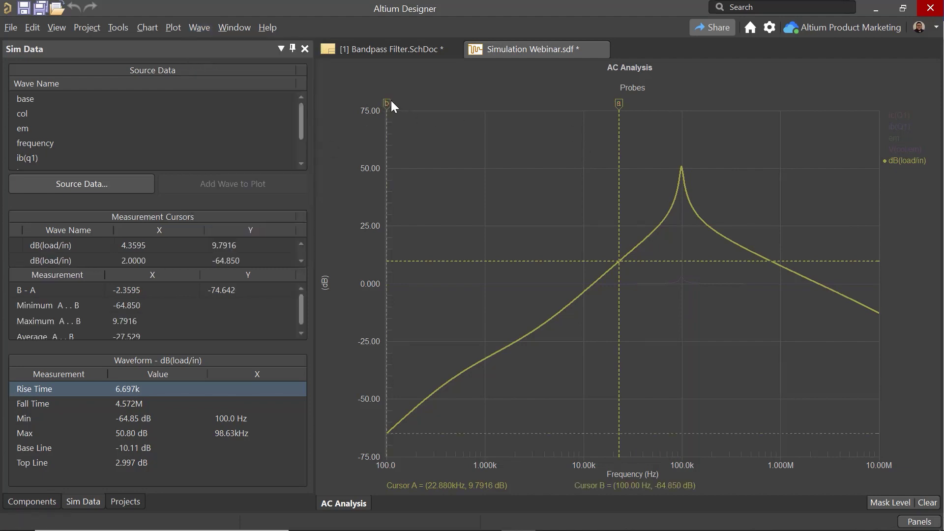
left_click_drag(391, 101, 750, 122)
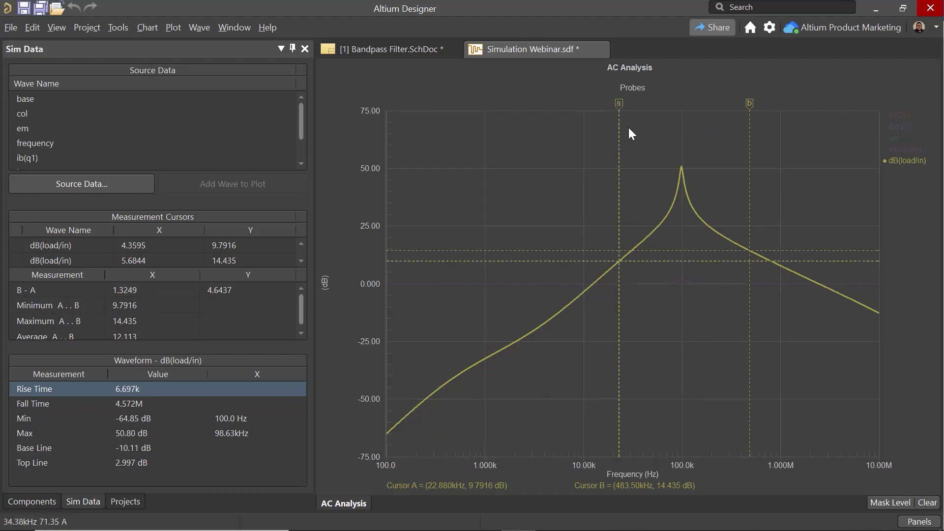
Snap Cursor A to the maximum point of the dB(load/in) wave, check the cursor measurements, and save the simulation results
left_click(197, 27)
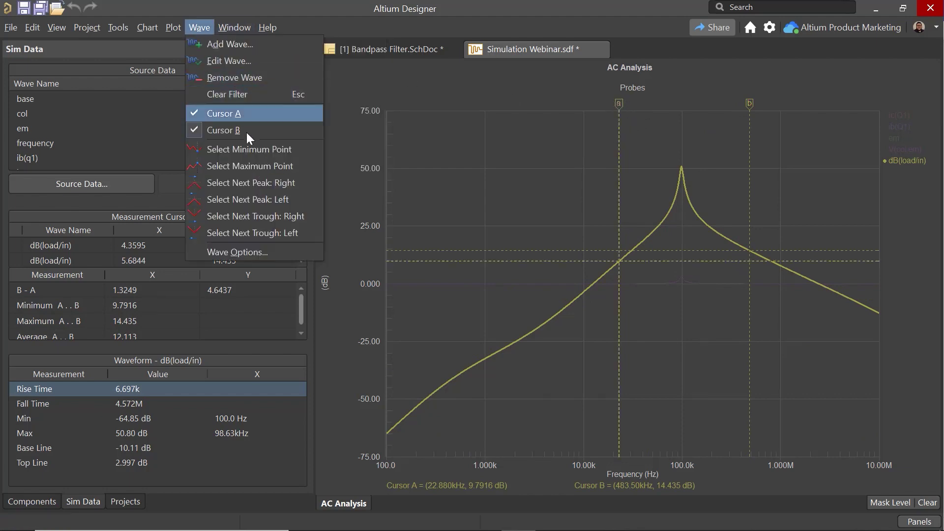
left_click(288, 169)
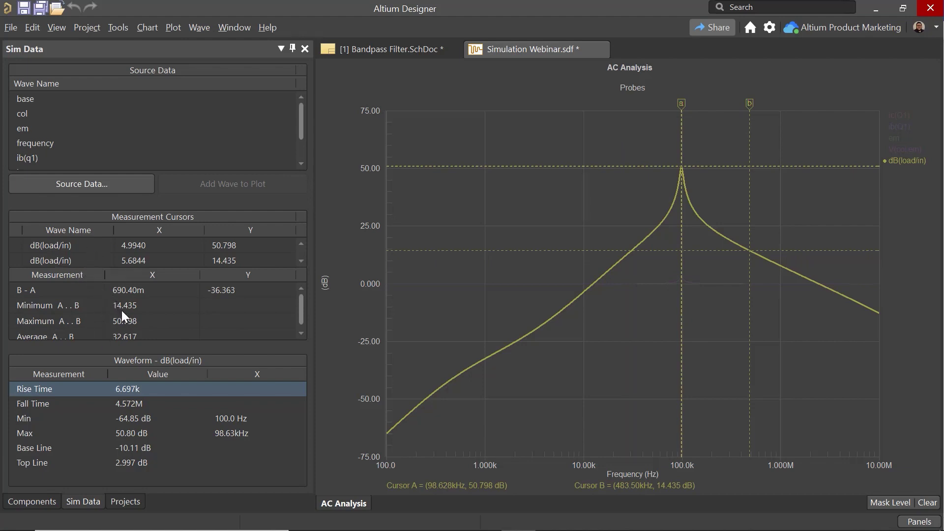
scroll(87, 323, "down", 1)
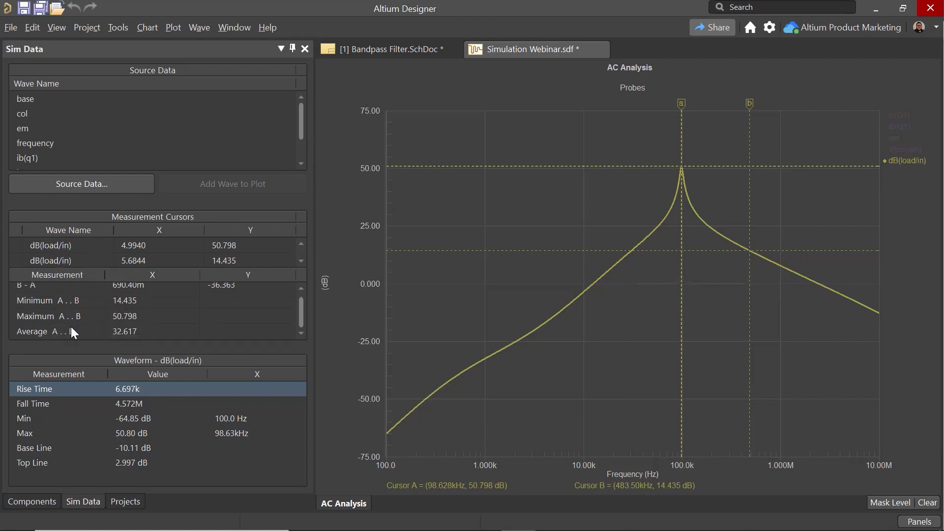
scroll(83, 313, "up", 1)
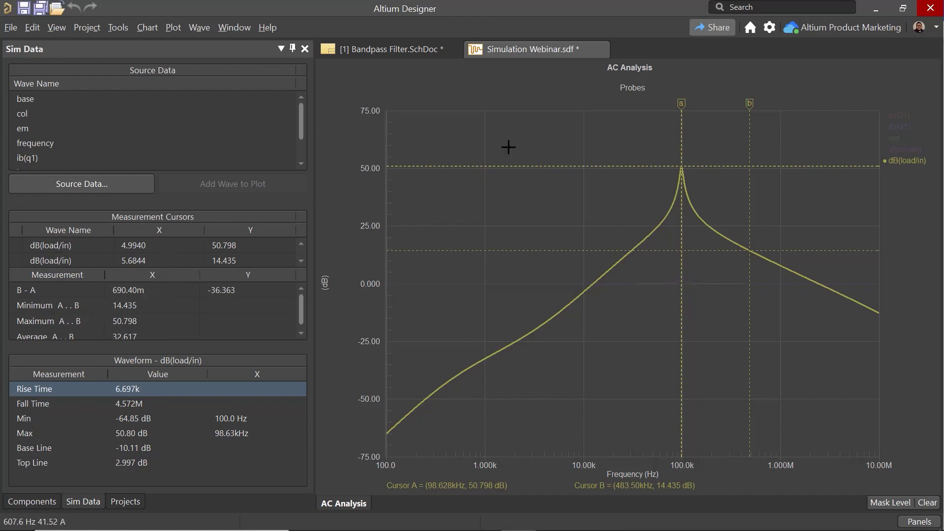
key("ctrl+s")
In the Bandpass Filter schematic's analysis setup, enable the parameter Sweep for the DC Sweep and choose R3 as the swept parameter
left_click(420, 51)
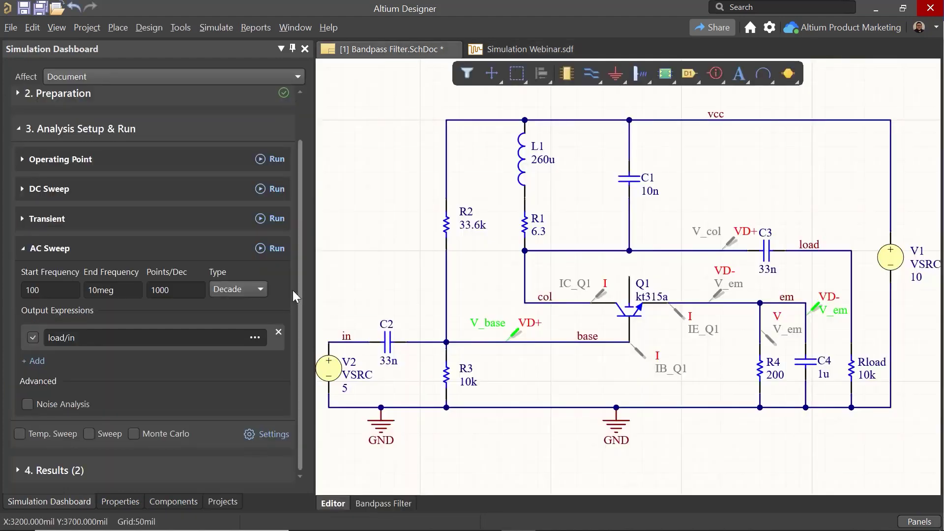
left_click(148, 187)
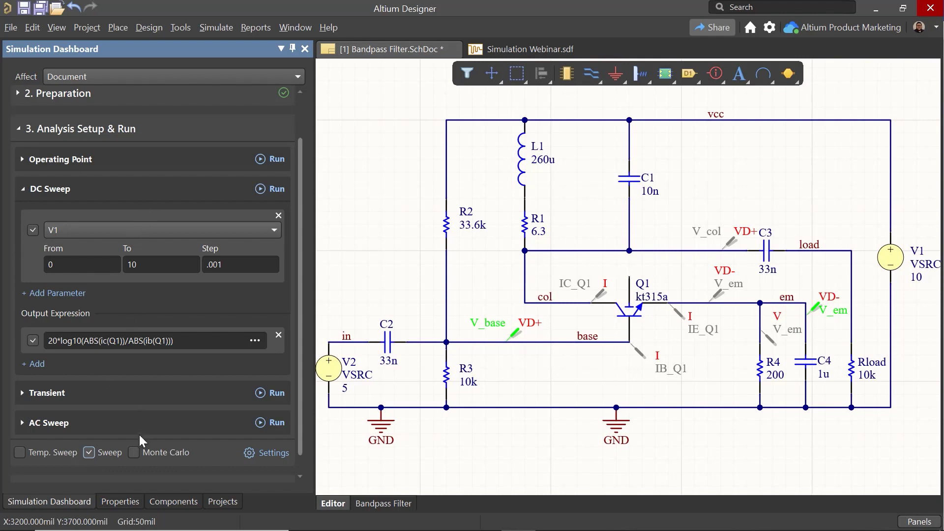
left_click(274, 456)
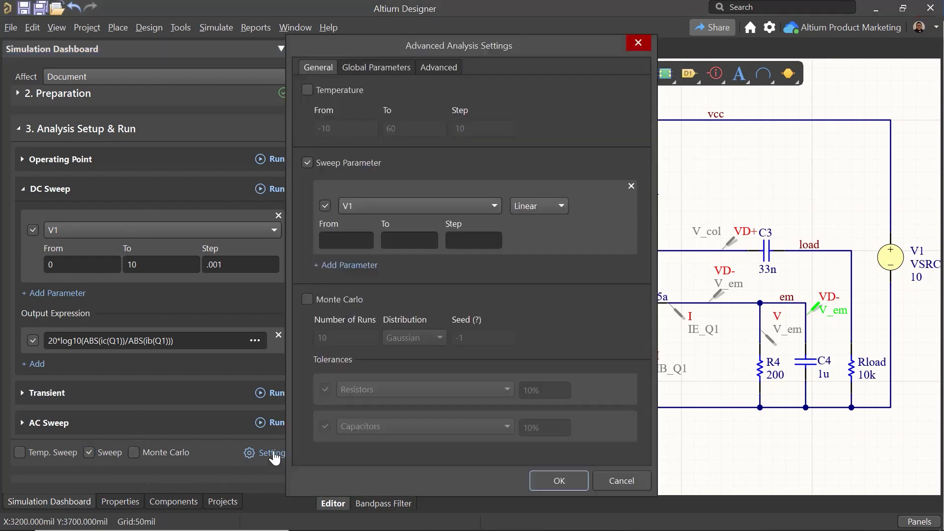
left_click(384, 201)
left_click(371, 311)
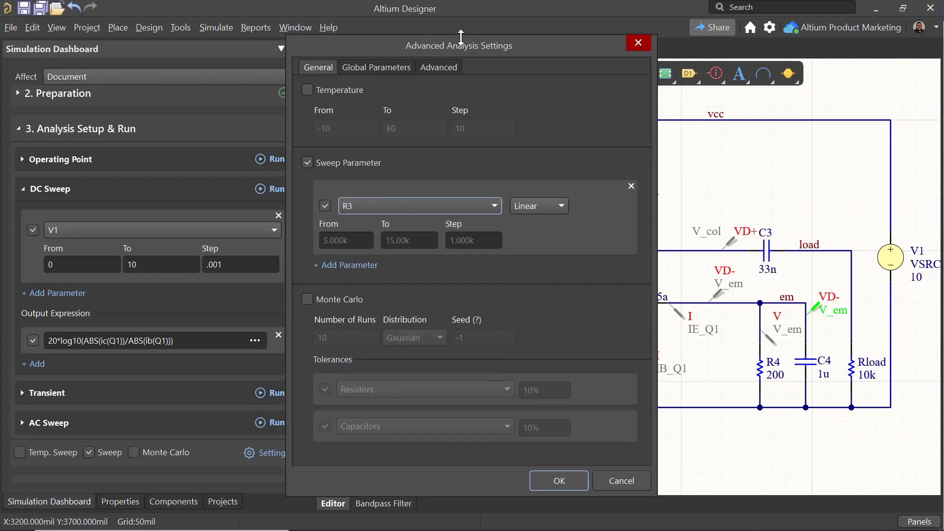
Set the R3 parameter sweep to run from 1k to 10k with a step of 2k
left_click_drag(460, 36, 460, 44)
left_click_drag(538, 58, 633, 27)
left_click(411, 224)
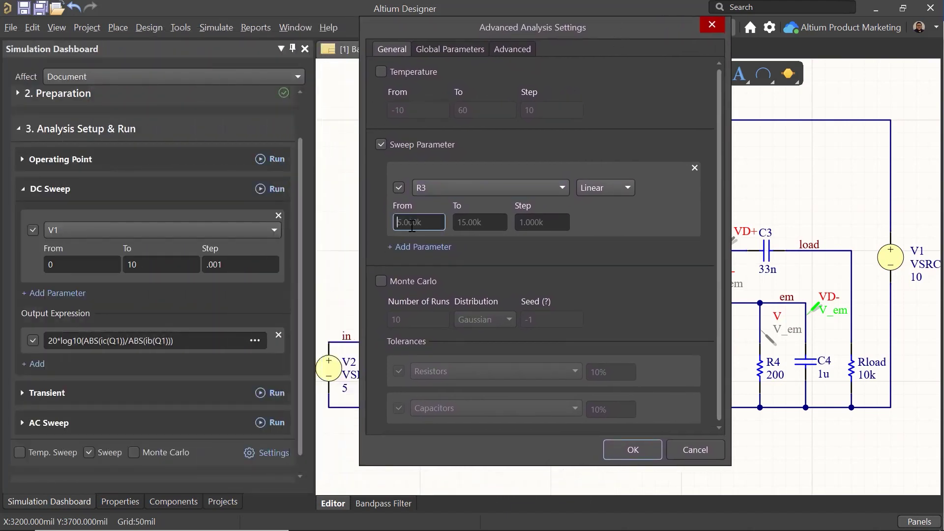
type("1k")
key("Tab")
type("10k")
key("Tab")
type("2")
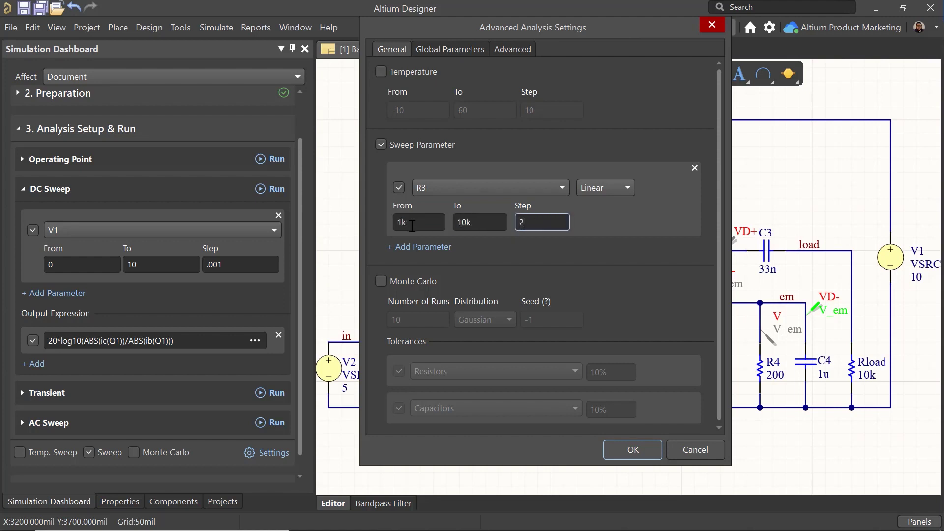
type("k")
left_click(600, 187)
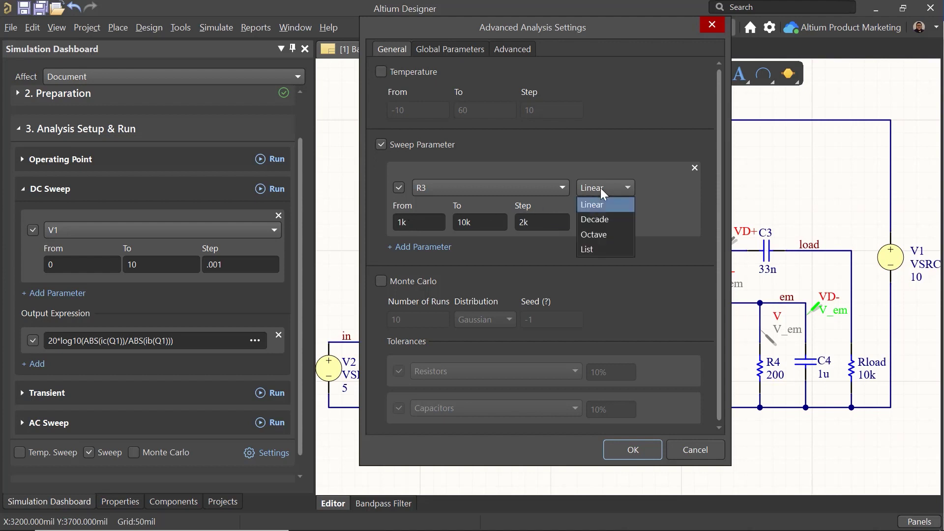
left_click(603, 249)
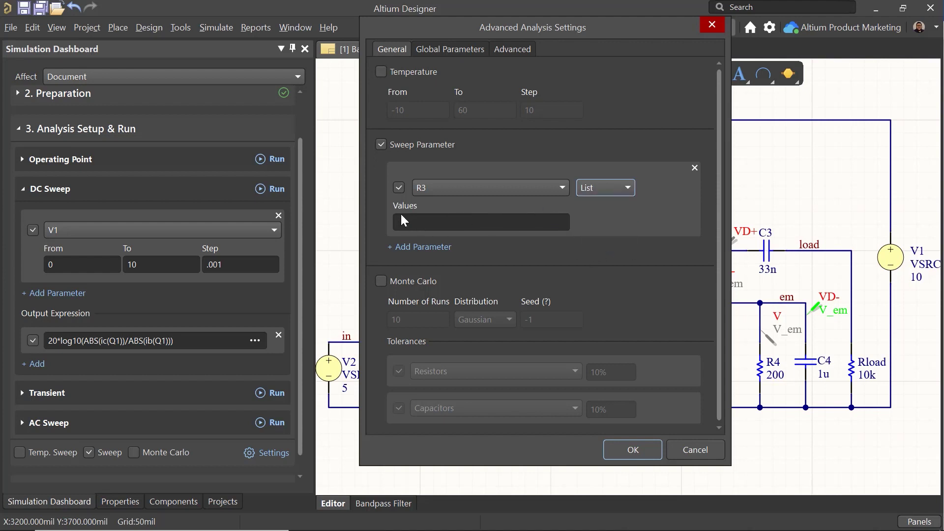
left_click(619, 183)
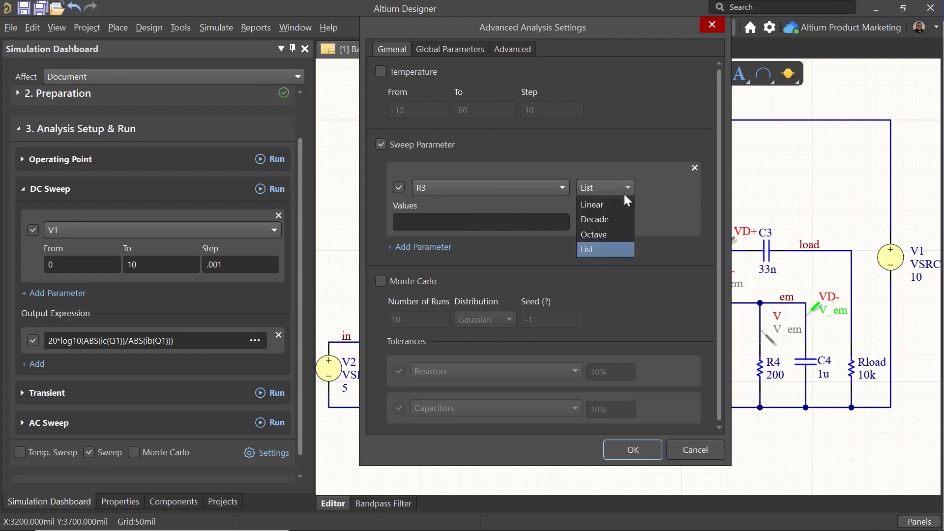
left_click(578, 203)
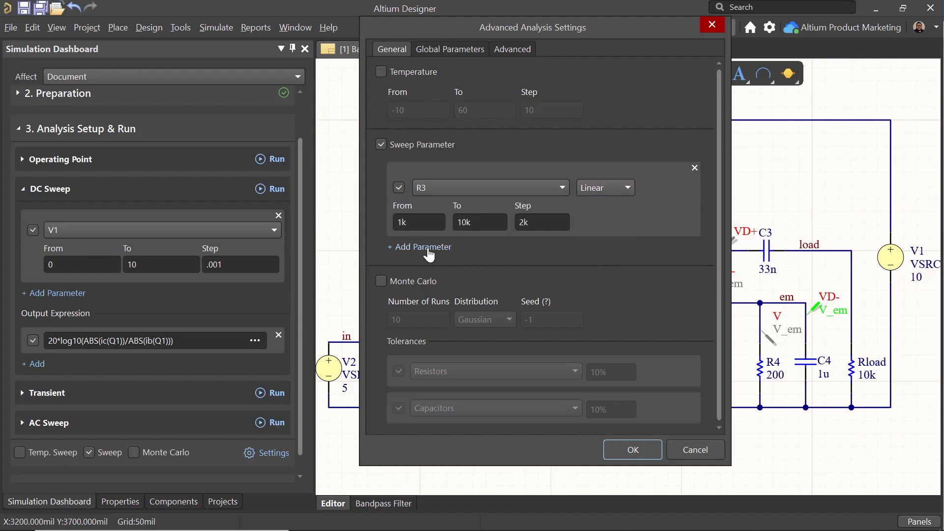
left_click(426, 250)
left_click(694, 249)
Check the global parameters and Spice options, accept the R3 sweep settings, and run the DC Sweep
left_click(461, 49)
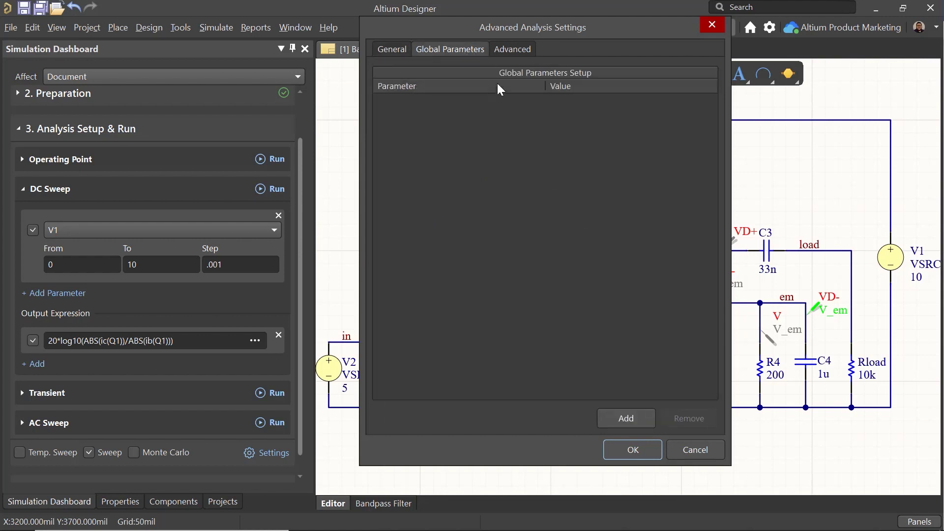
left_click(514, 50)
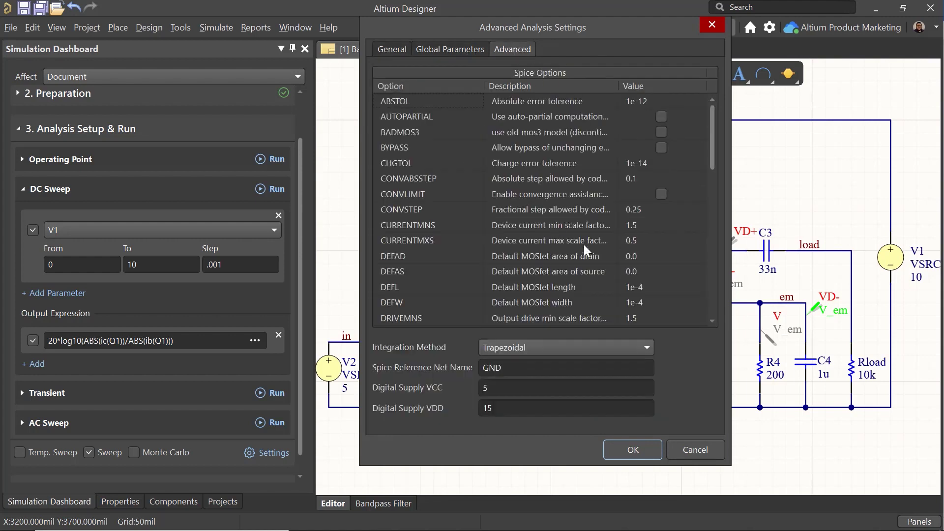
scroll(523, 270, "down", 10)
scroll(527, 262, "up", 10)
left_click(396, 48)
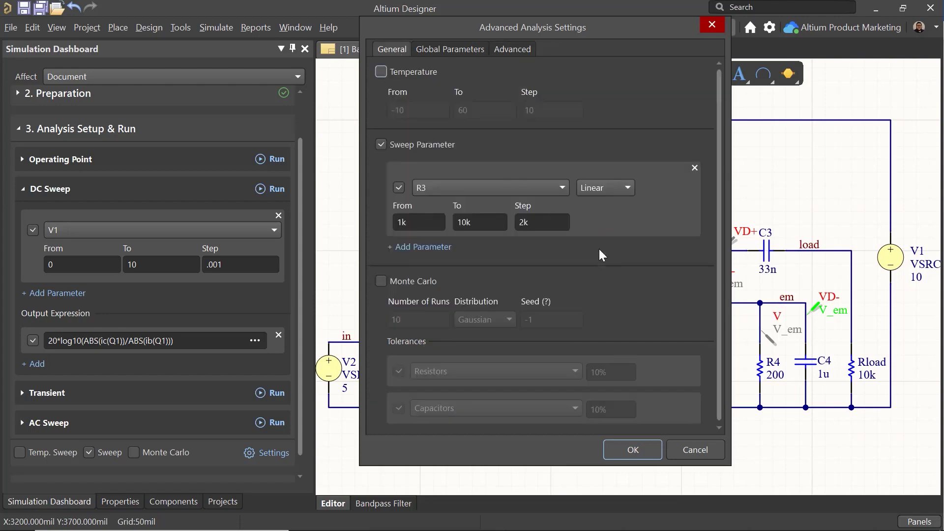
left_click(639, 445)
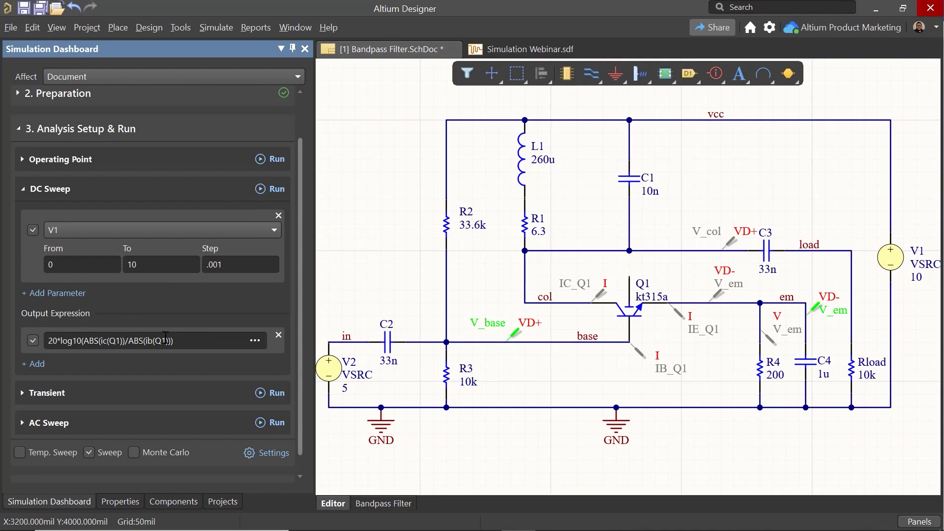
left_click(277, 191)
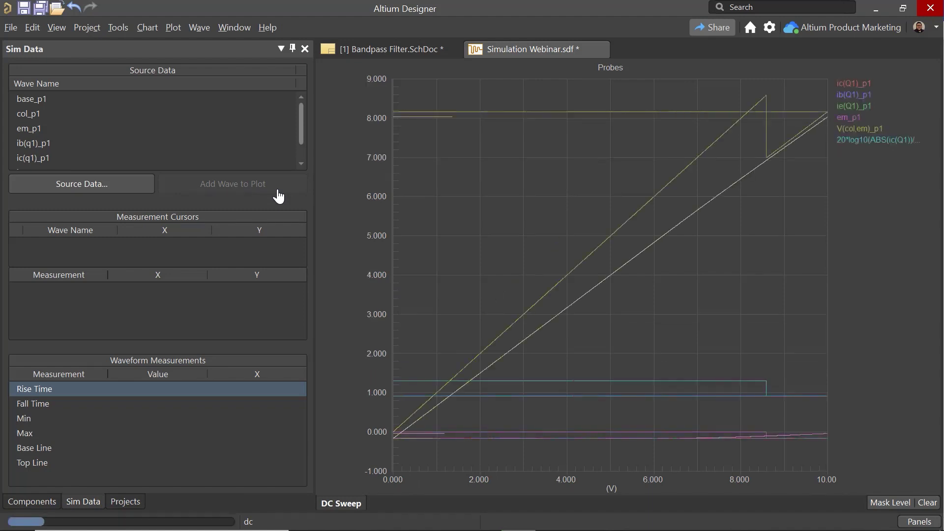
Return to the Bandpass Filter schematic and disable the probes IC_Q1, IB_Q1, IE_Q1, V_em, base - em and col - em
left_click(415, 47)
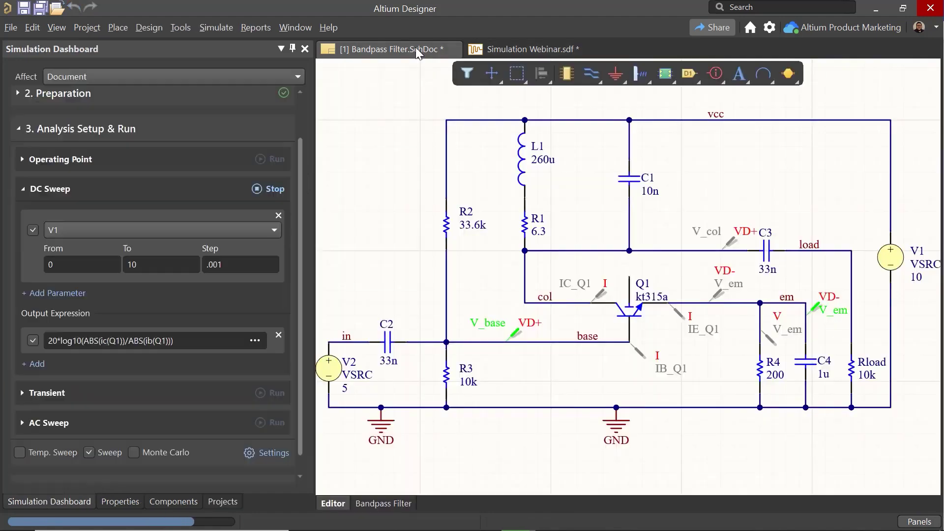
left_click(97, 99)
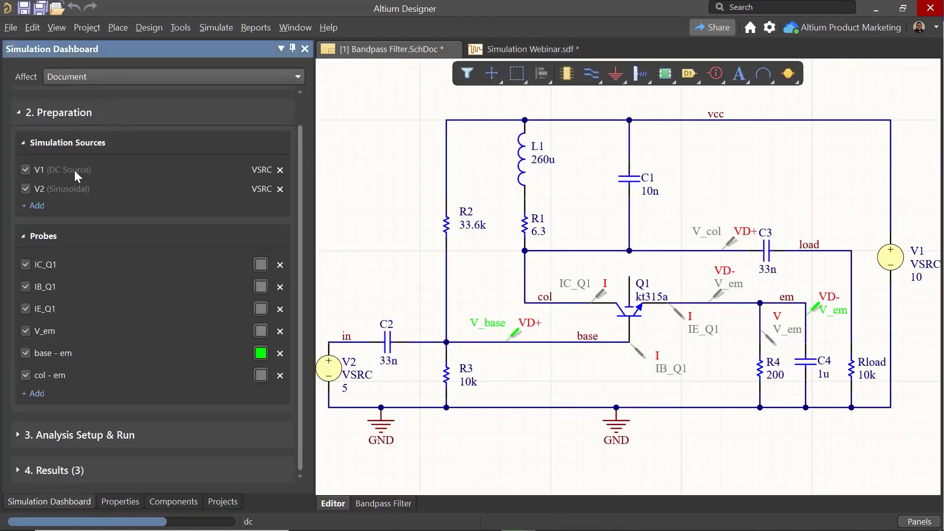
left_click(25, 267)
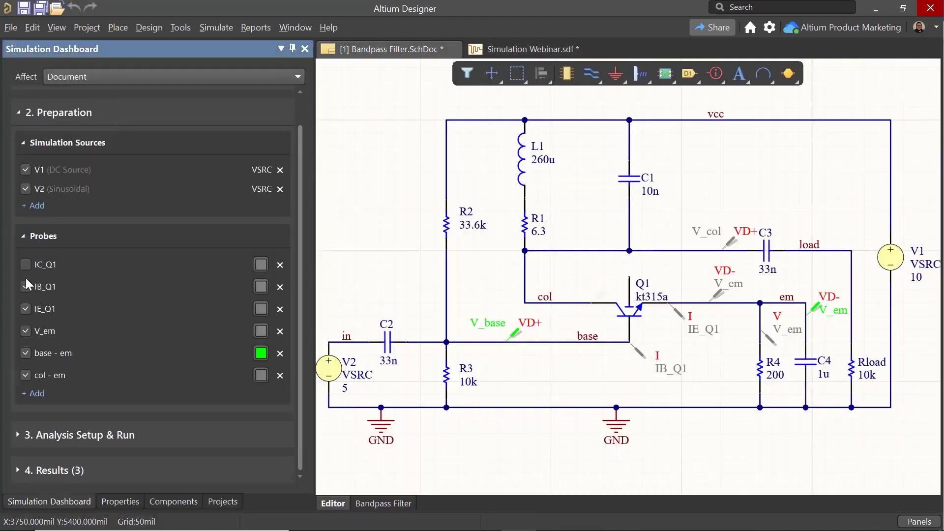
left_click(25, 286)
left_click(27, 309)
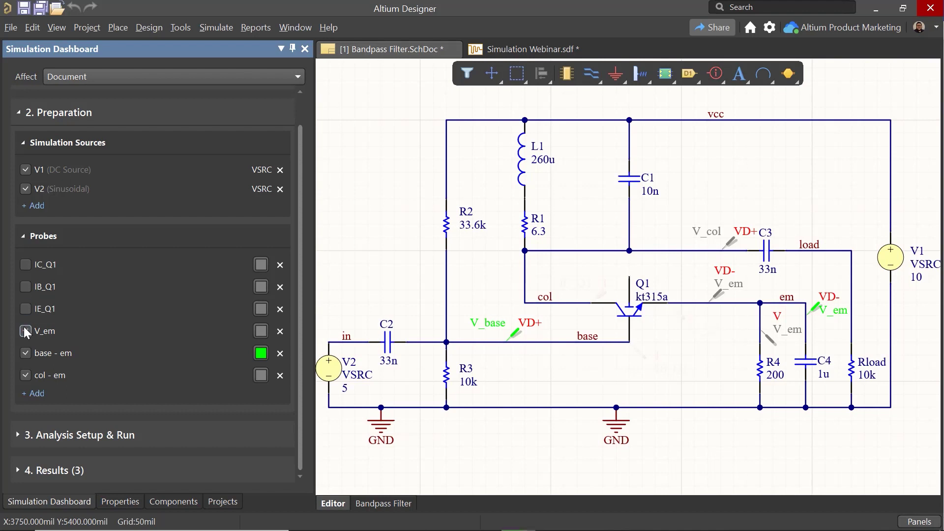
left_click(26, 331)
left_click(26, 353)
left_click(25, 375)
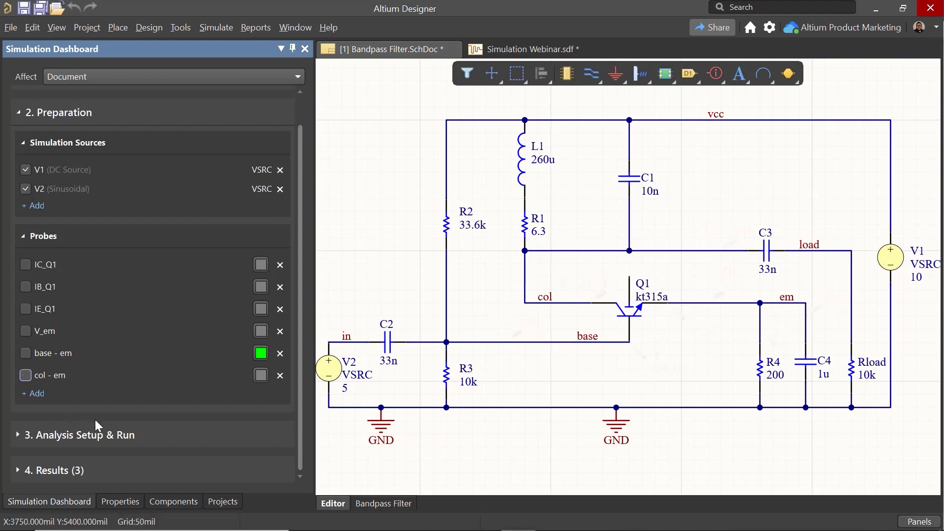
Stop the running DC Sweep and run it again with the probes disabled
left_click(117, 435)
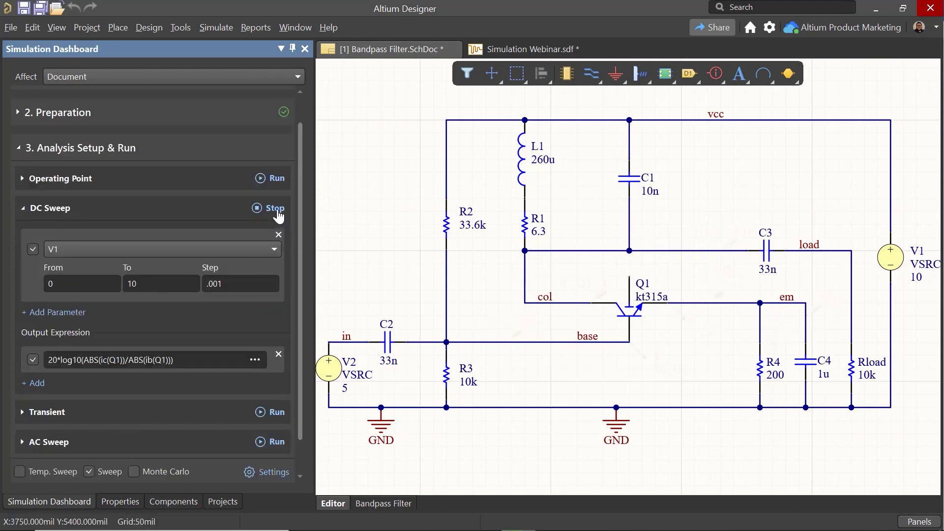
left_click(276, 210)
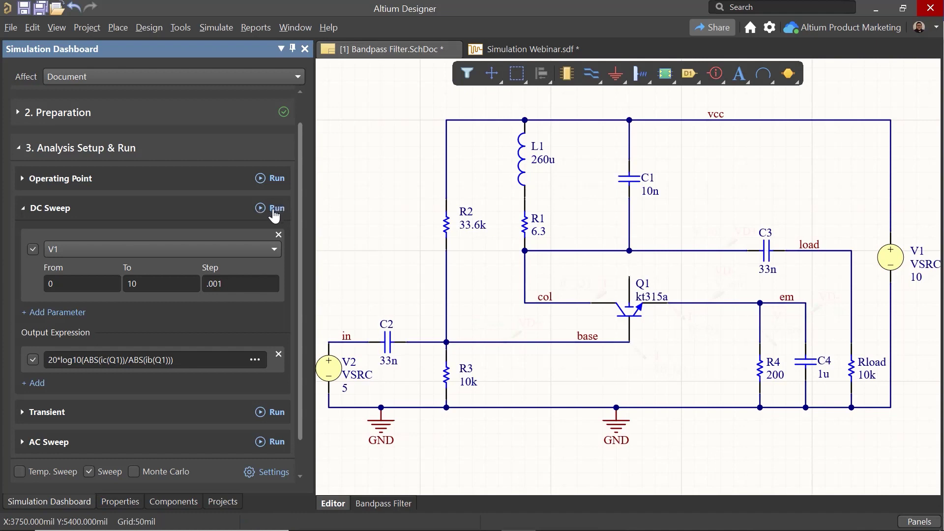
left_click(274, 211)
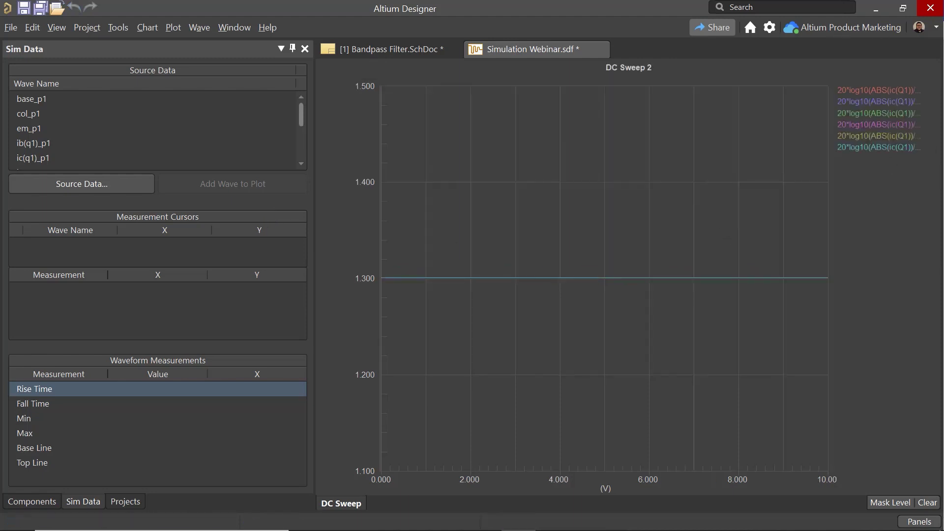
Change the first DC Sweep 2 wave's expression to 20*log10(ABS(ic(Q1)_p1)/ABS(ib(Q1)_p1))
double_click(889, 92)
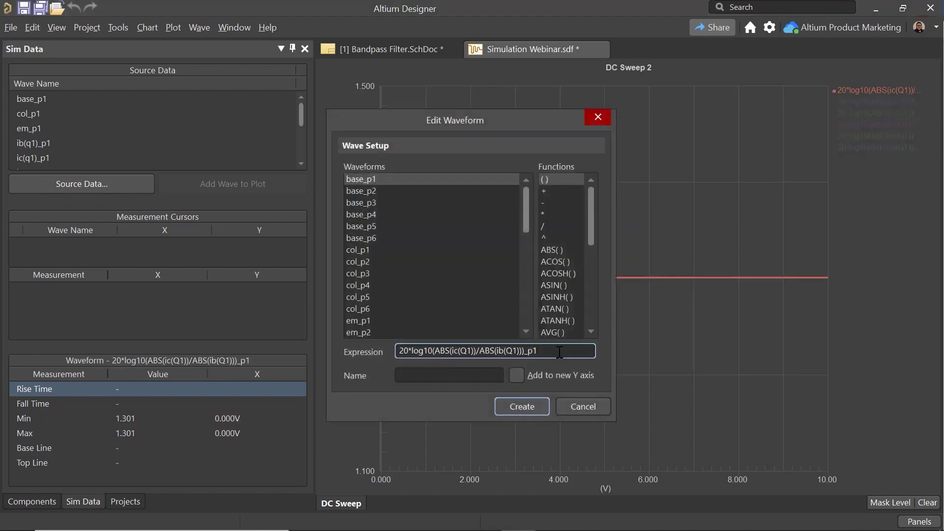
key("shift+Left")
key("shift+Left")
key("shift+Left")
key("BackSpace")
key("Left")
key("Left")
type("_p1_p1")
key("Return")
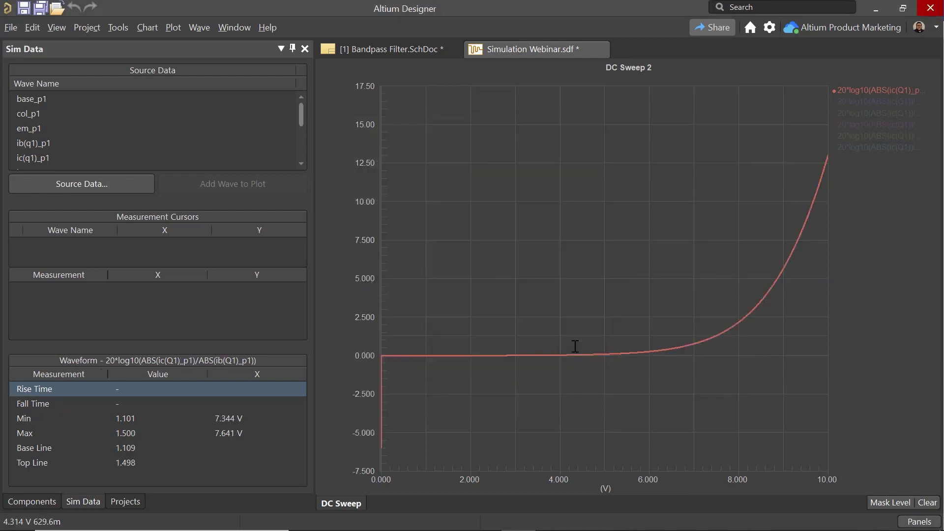
Change the second DC Sweep 2 wave's expression to 20*log10(ABS(ic(Q1)_p2)/ABS(ib(Q1)_p2))
left_click(908, 104)
double_click(908, 103)
key("shift+Left")
key("shift+Left")
key("shift+Left")
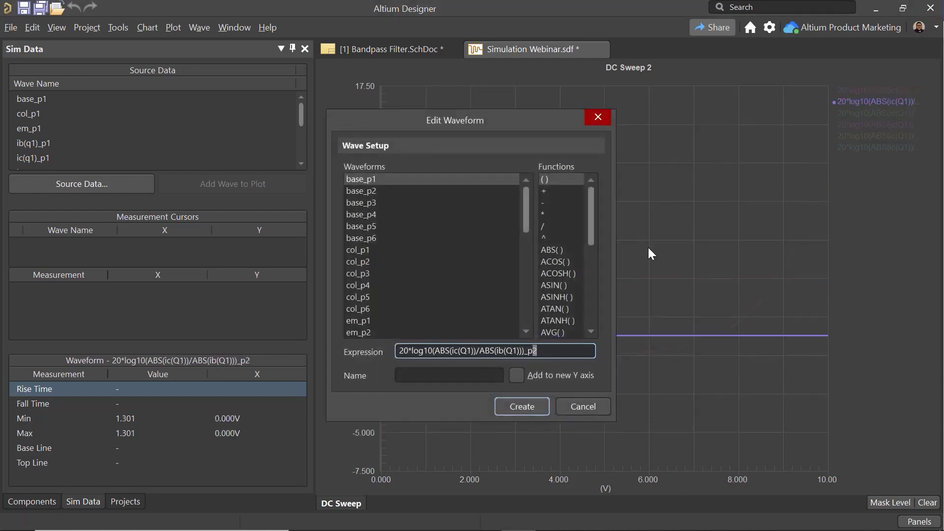
key("ctrl+x")
key("Left")
key("Left")
key("ctrl+v")
key("Left")
key("ctrl+v")
key("Return")
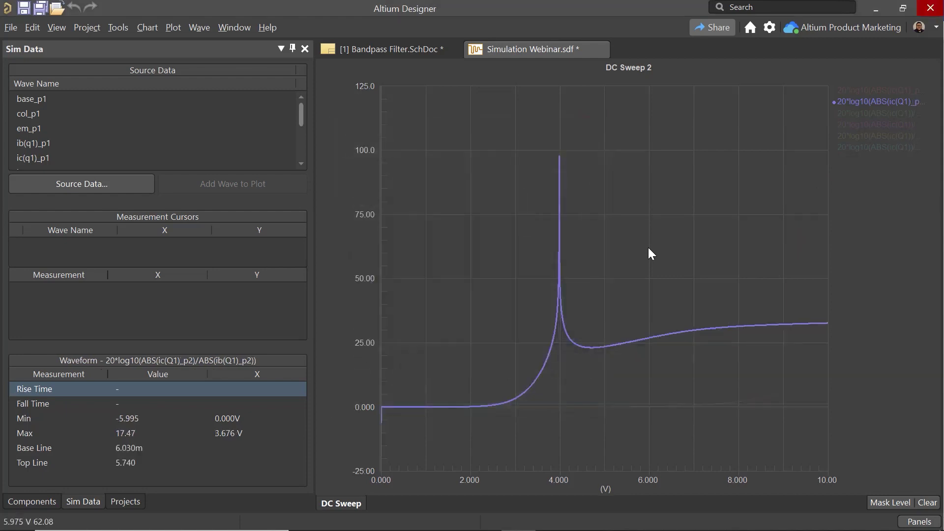
Change the third DC Sweep 2 wave's expression to 20*log10(ABS(ic(Q1)_p3)/ABS(ib(Q1)_p3))
double_click(885, 113)
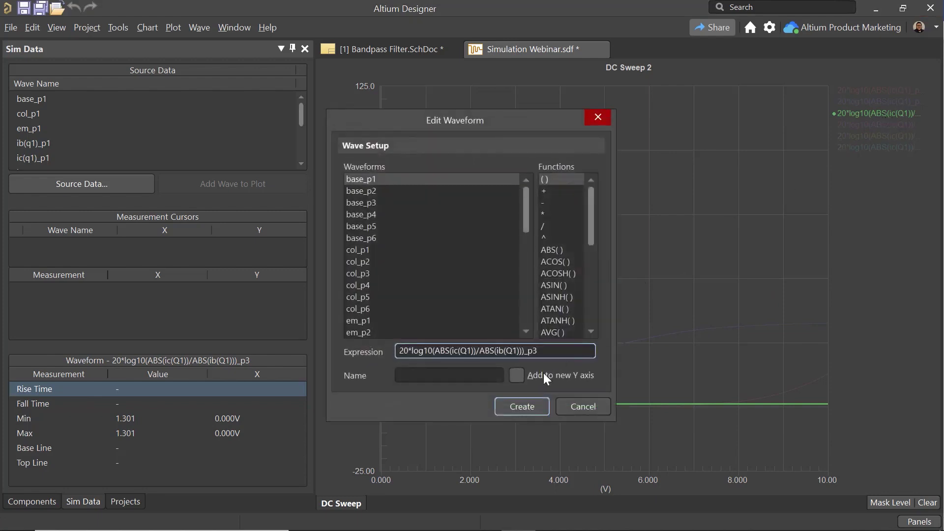
left_click(574, 352)
key("shift+Left")
key("shift+Left")
key("shift+Left")
key("ctrl+x")
key("Left")
key("Left")
key("ctrl+v")
key("Left")
key("ctrl+v")
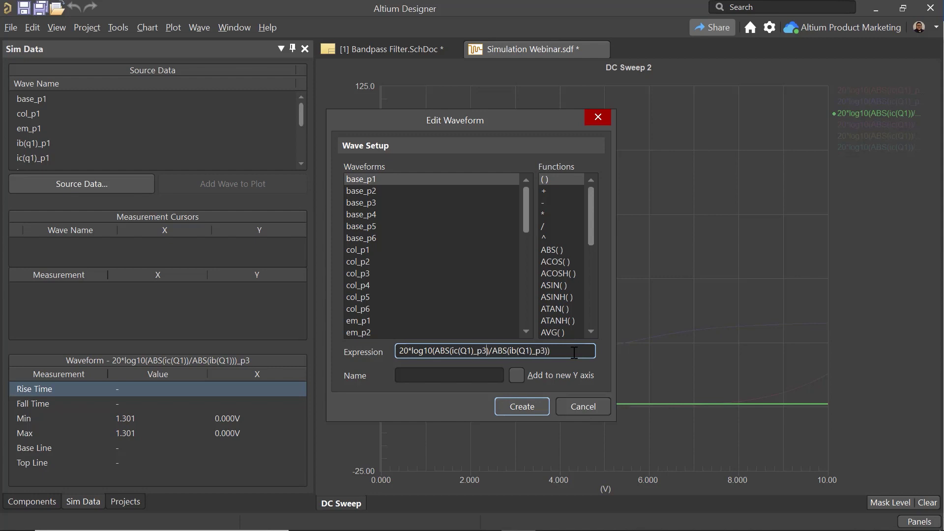
key("Return")
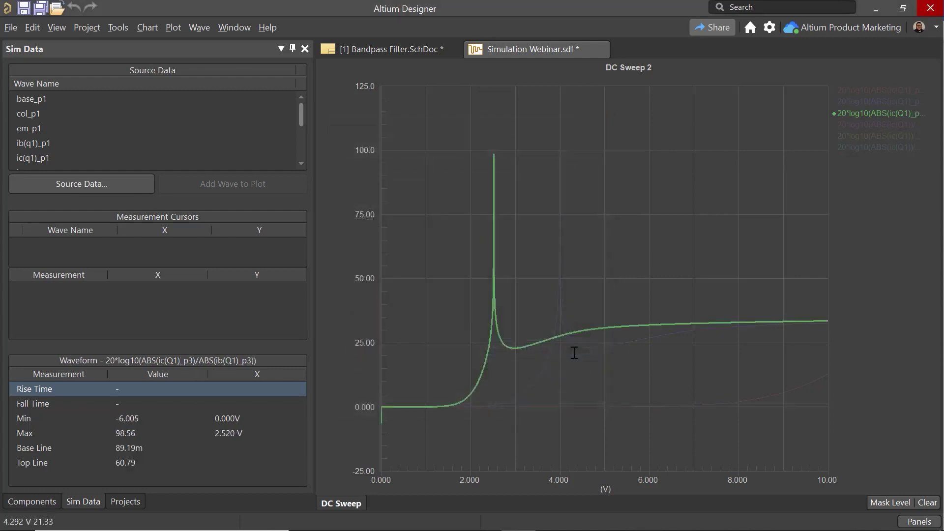
Change the fourth DC Sweep 2 wave's expression to 20*log10(ABS(ic(Q1)_p4)/ABS(ib(Q1)_p4))
double_click(892, 126)
key("shift+Left")
key("shift+Left")
key("shift+Left")
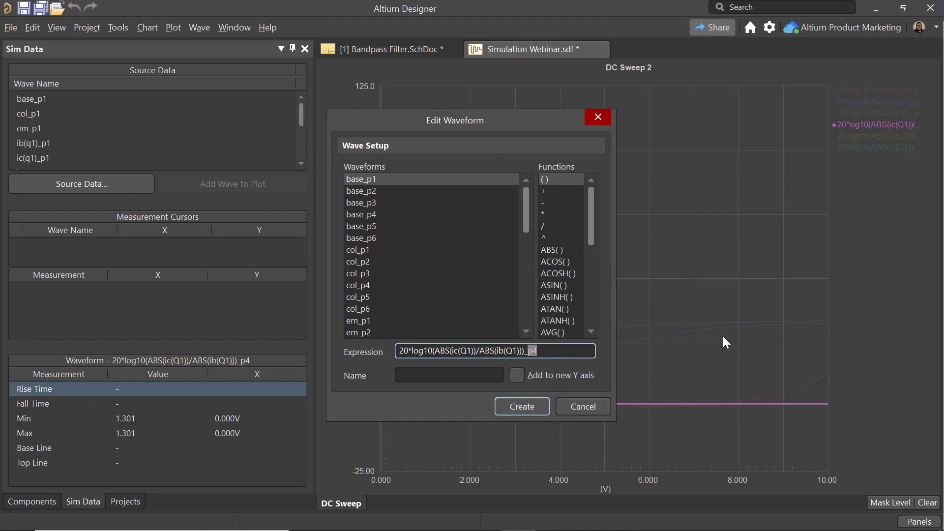
key("ctrl+x")
key("Left")
key("ctrl+v")
key("ctrl+v")
key("Return")
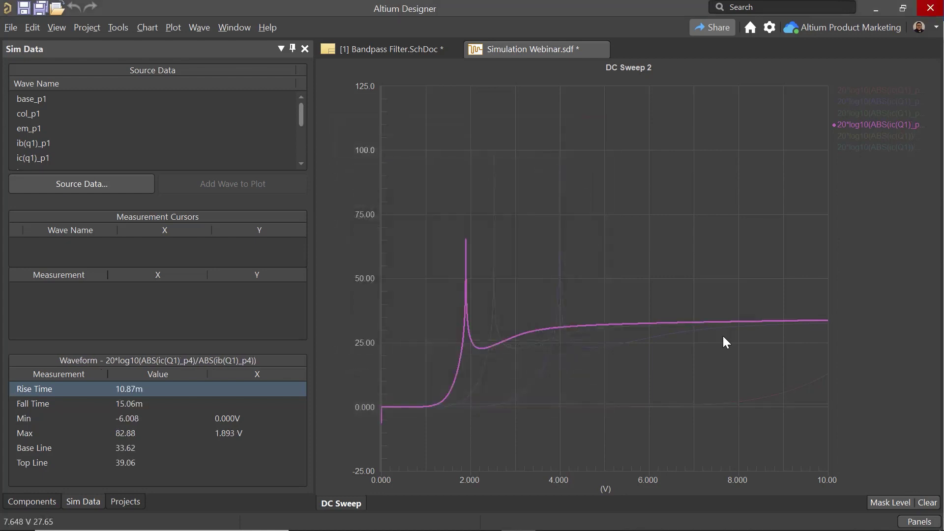
Change the fifth DC Sweep 2 wave's expression to 20*log10(ABS(ic(Q1)_p5)/ABS(ib(Q1)_p5))
double_click(880, 136)
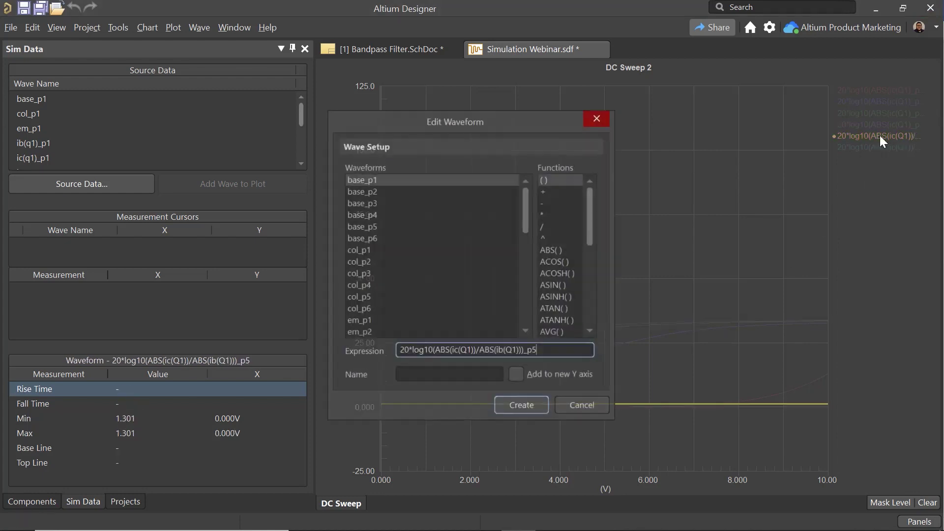
key("shift+Left")
key("shift+Left")
key("shift+Left")
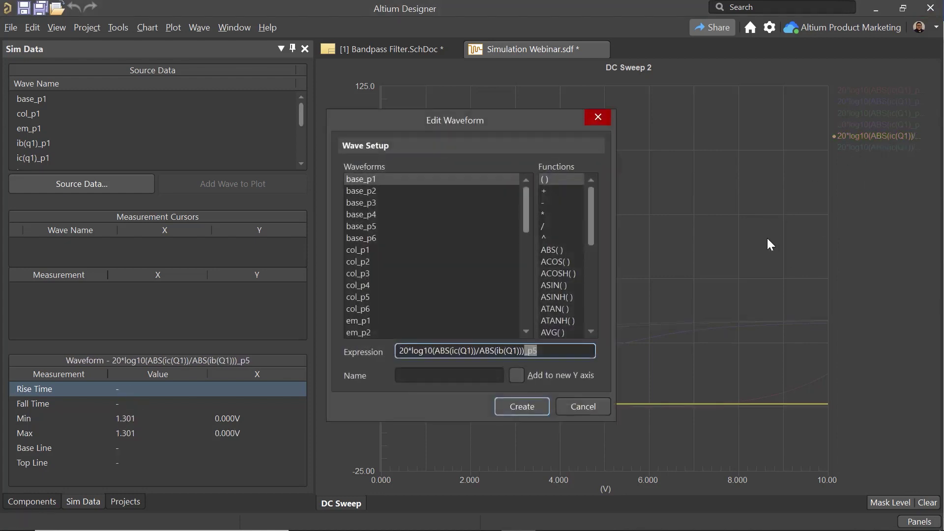
key("ctrl+x")
key("Left")
key("Left")
key("ctrl+v")
key("ctrl+v")
key("Return")
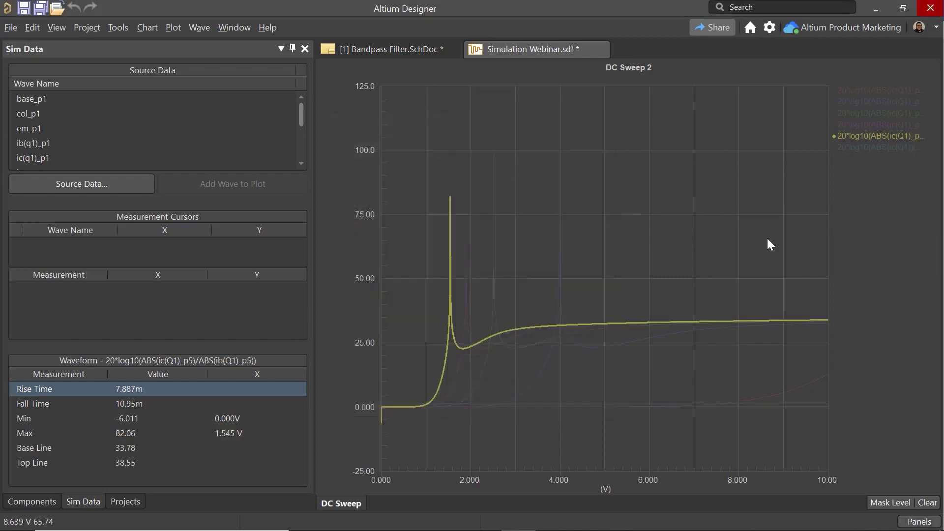
Change the sixth DC Sweep 2 wave's expression to 20*log10(ABS(ic(Q1)_p6)/ABS(ib(Q1)_p6)) and clear the wave highlighting
double_click(902, 147)
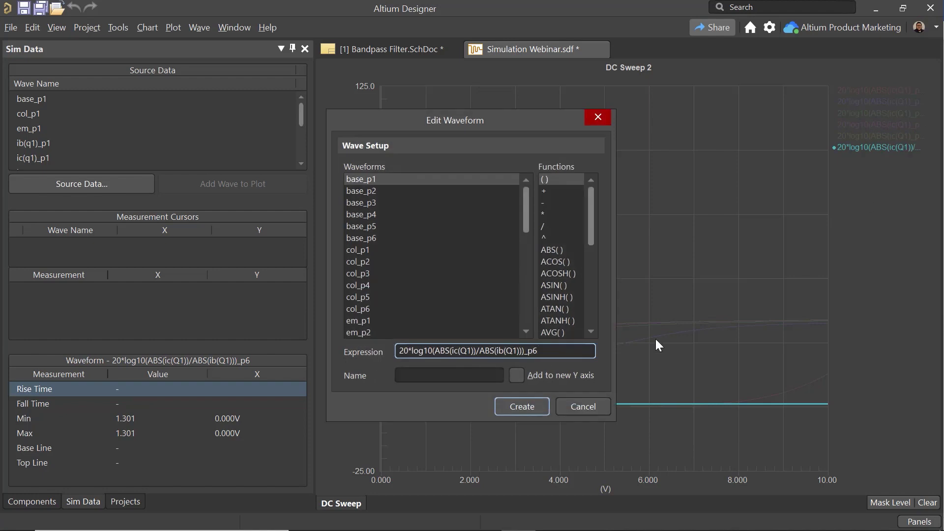
key("BackSpace")
key("BackSpace")
key("BackSpace")
key("Left")
type("_p6")
type("_p6")
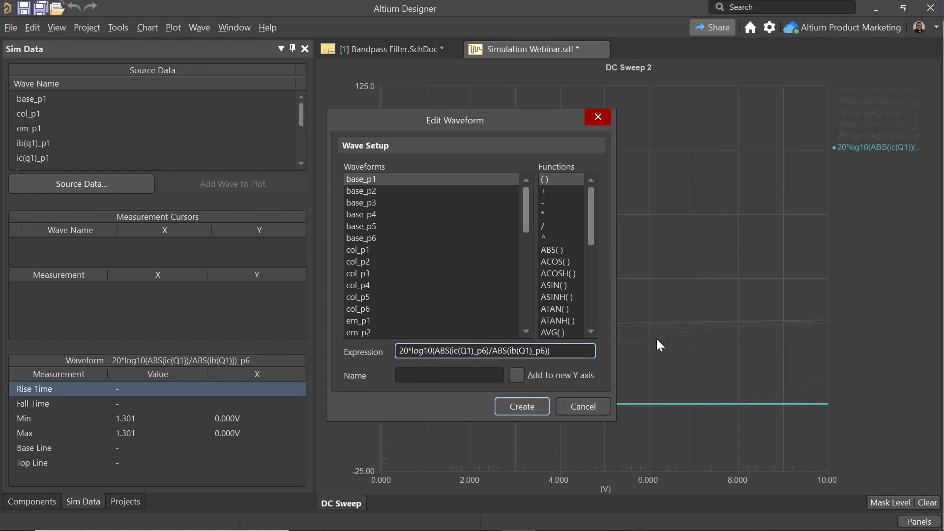
key("Return")
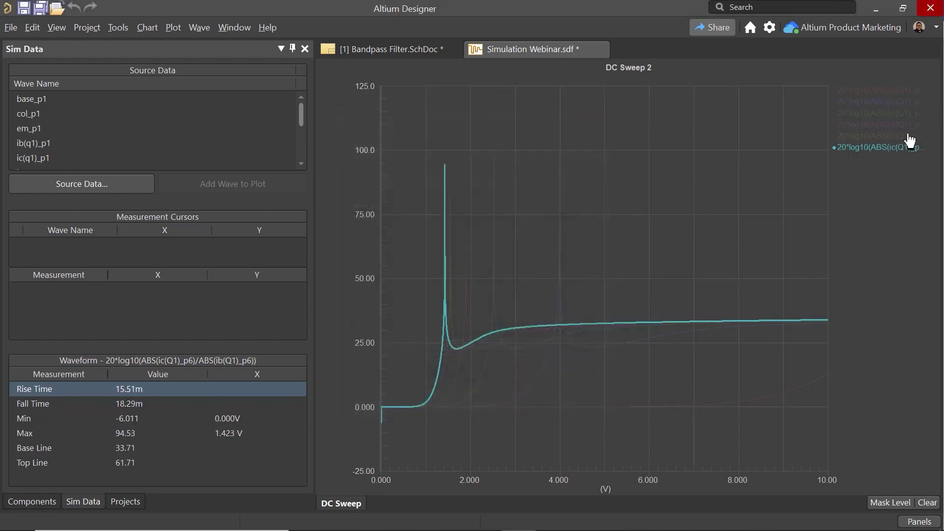
left_click(873, 161)
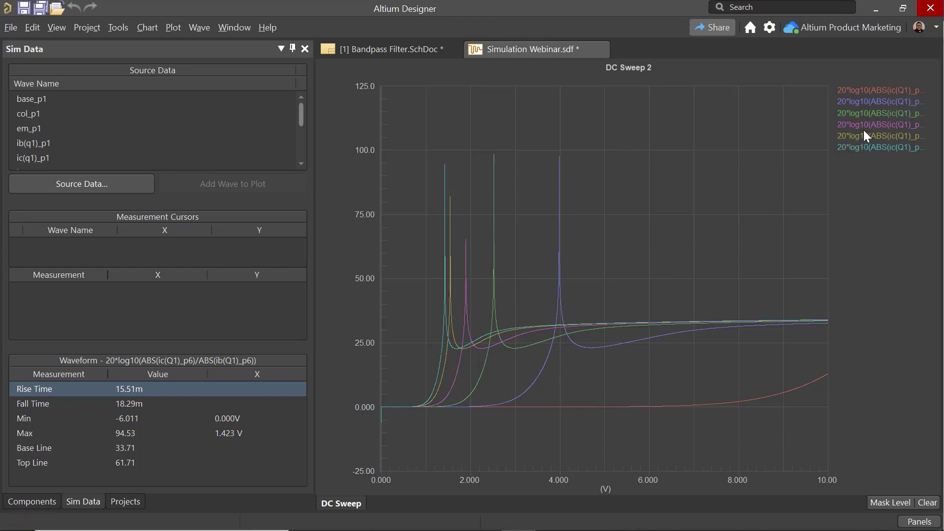
double_click(862, 149)
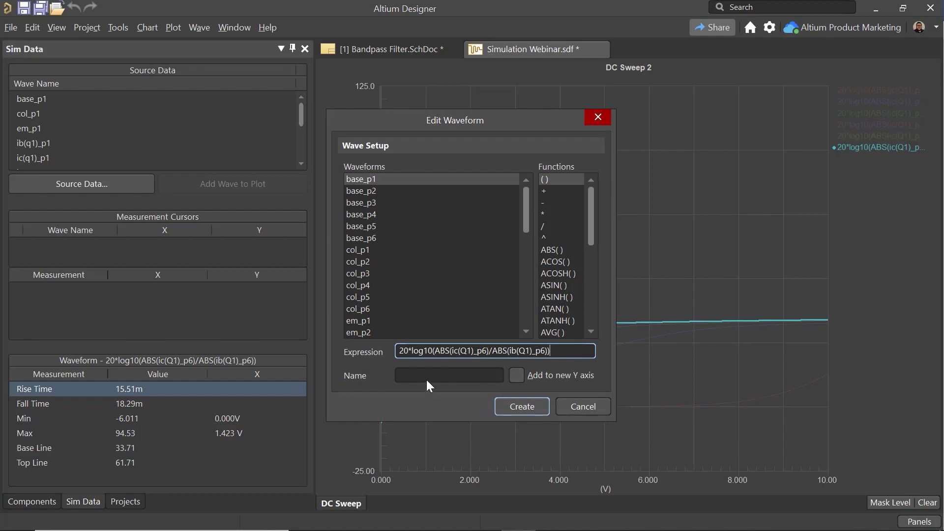
left_click(578, 402)
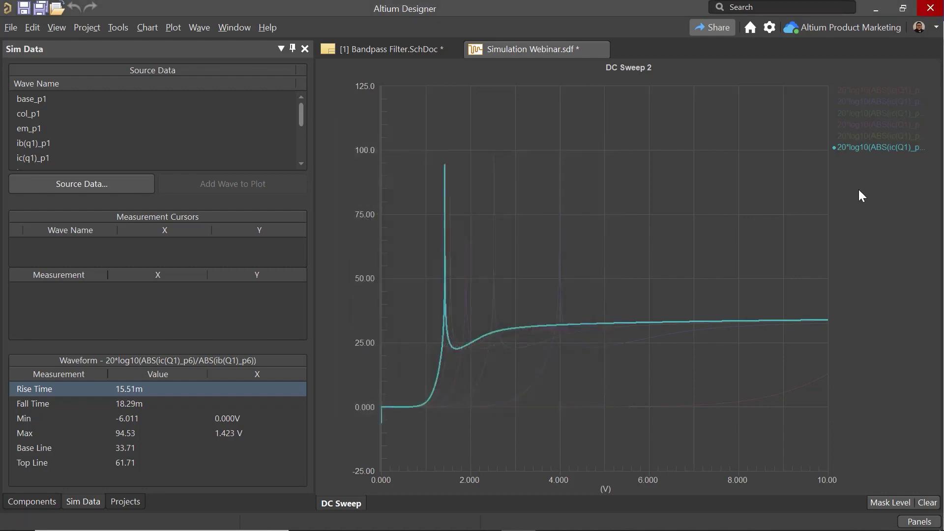
left_click(872, 208)
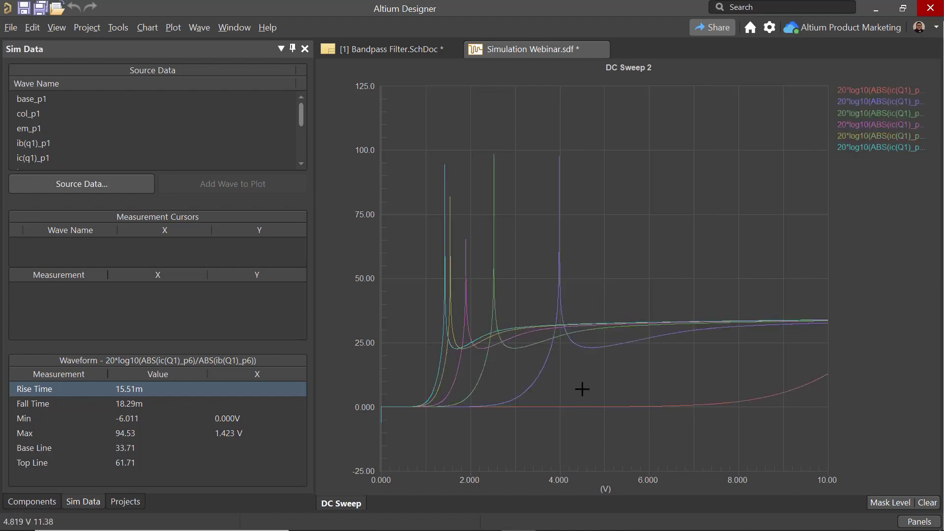
left_click(883, 91)
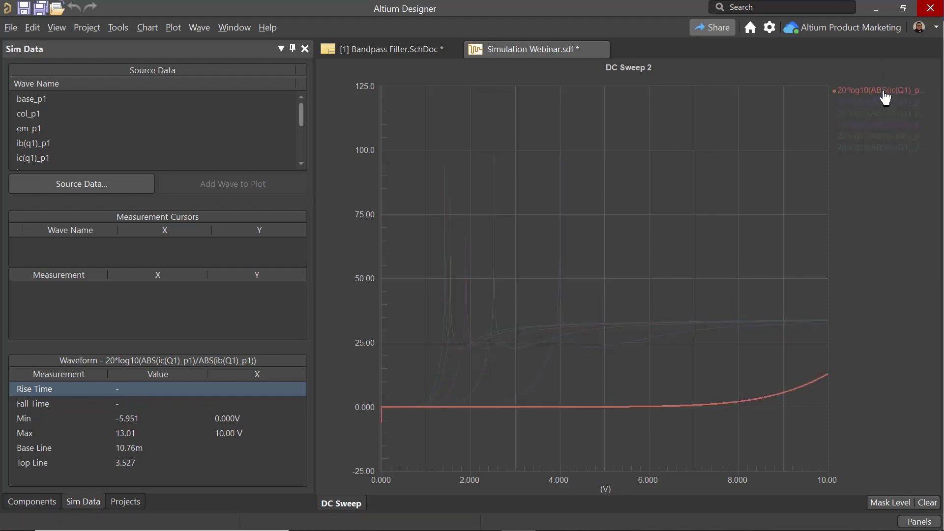
left_click(884, 95)
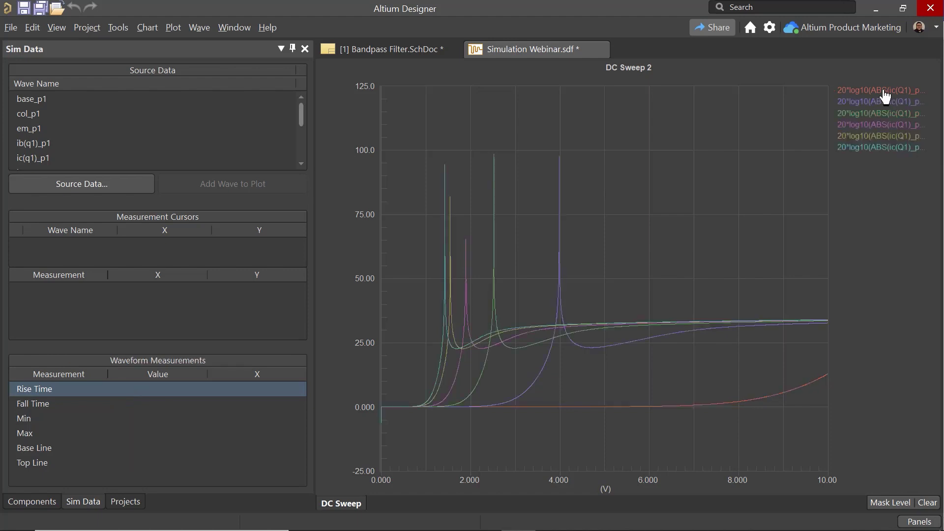
left_click(196, 26)
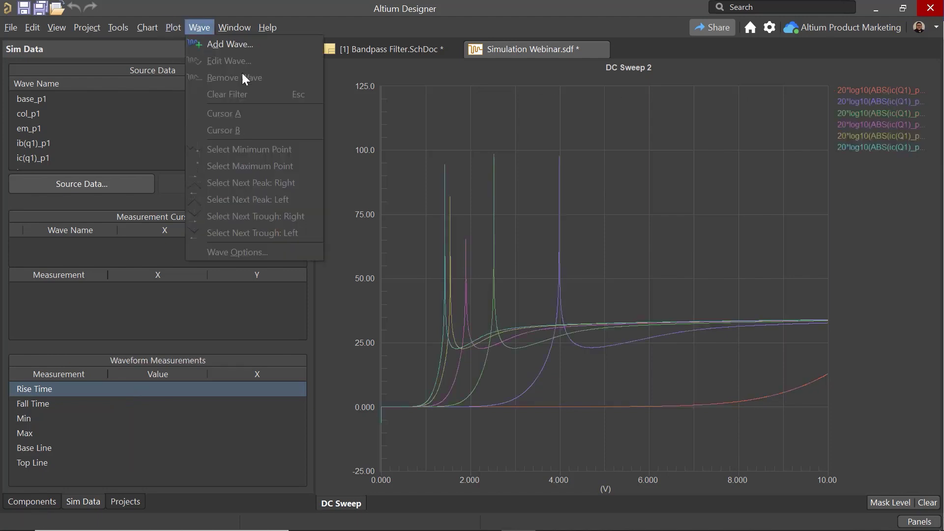
left_click(467, 145)
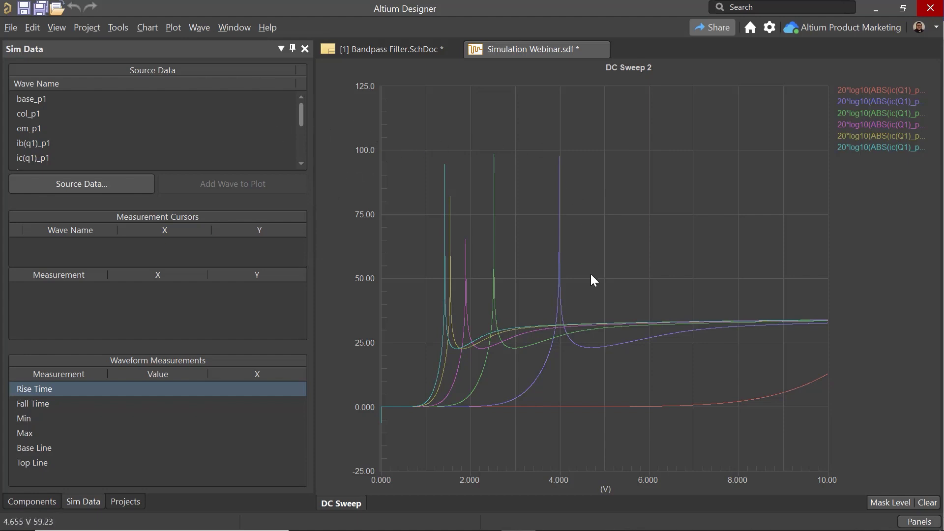
Zoom the DC Sweep 2 plot in on the gain peaks between 0 and 7 V and save Simulation Webinar.sdf
left_click_drag(510, 173, 721, 380)
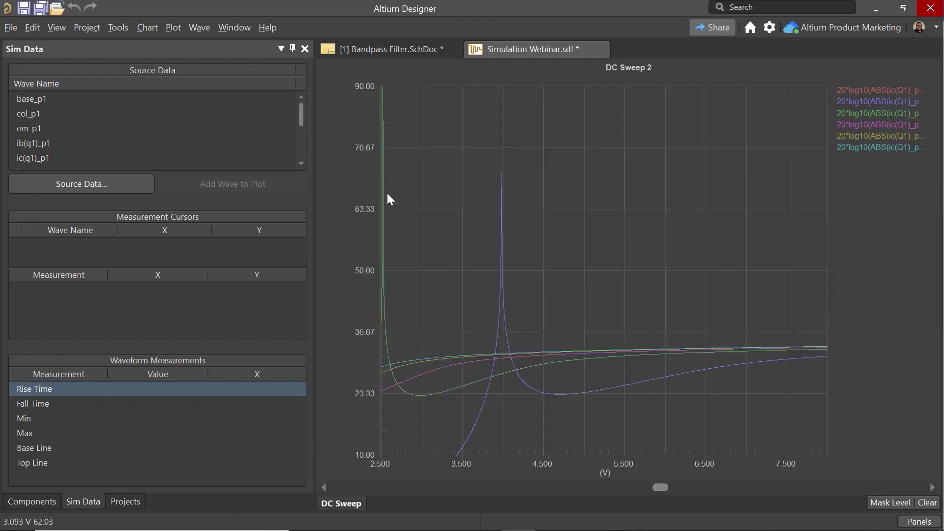
left_click_drag(417, 170, 617, 369)
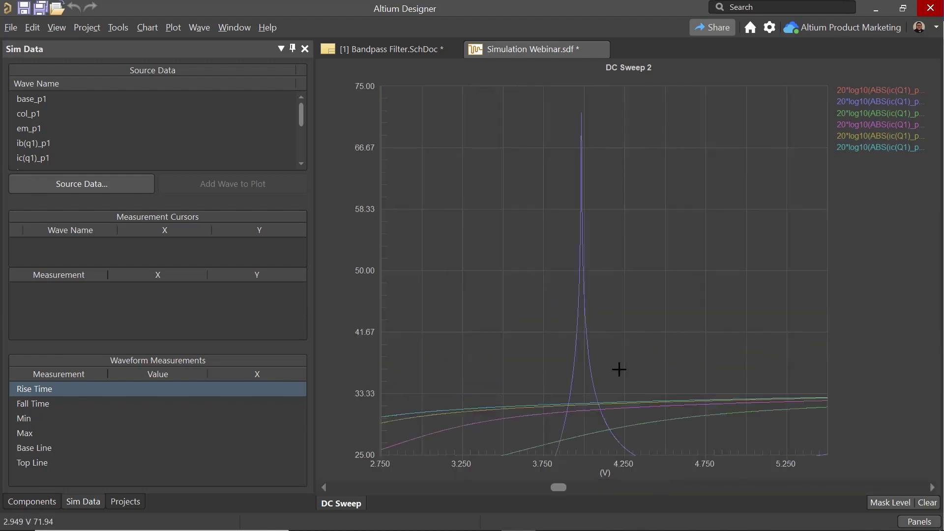
right_click(618, 367)
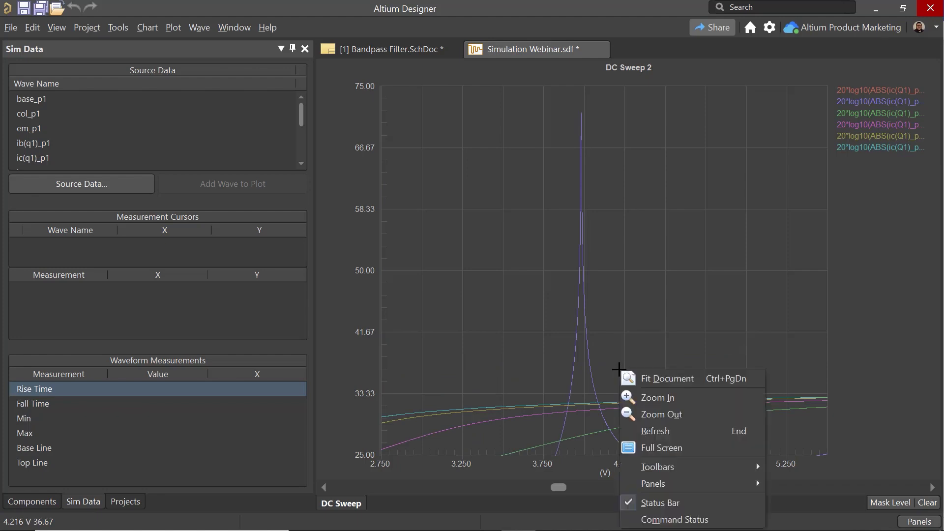
left_click(663, 378)
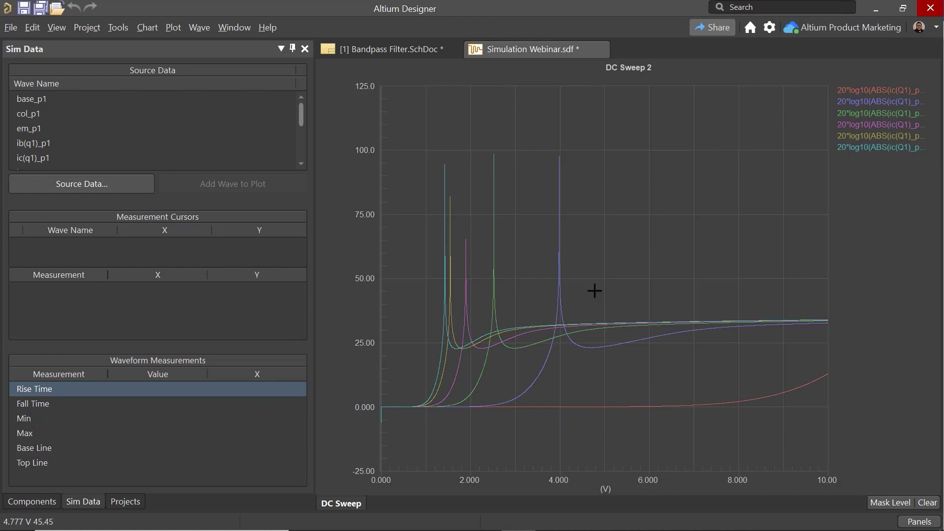
left_click_drag(418, 143, 669, 379)
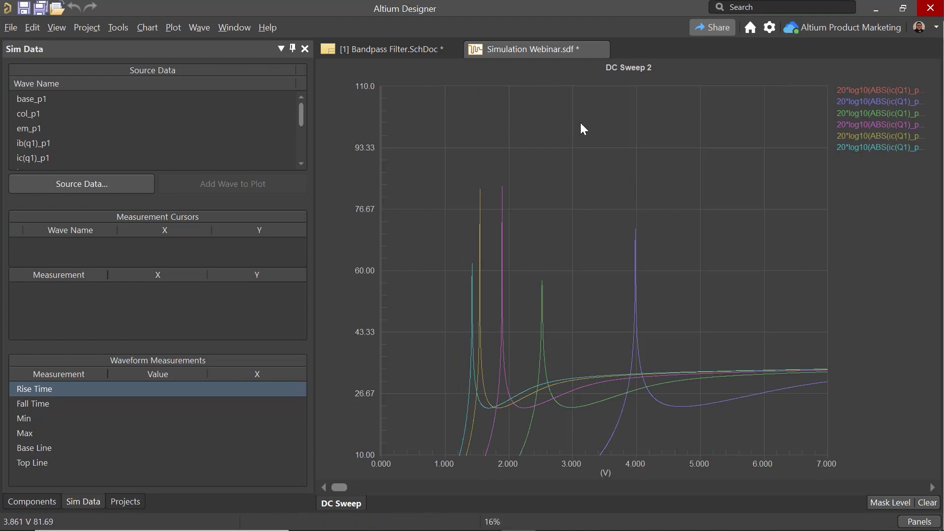
key("ctrl+s")
Return to the Bandpass Filter schematic and show the stored results of the first DC Sweep
left_click(450, 45)
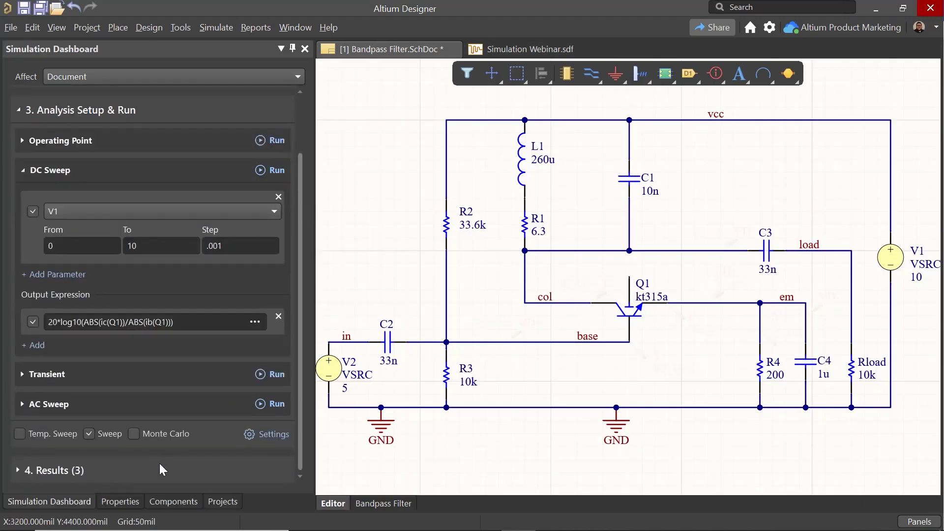
left_click(160, 464)
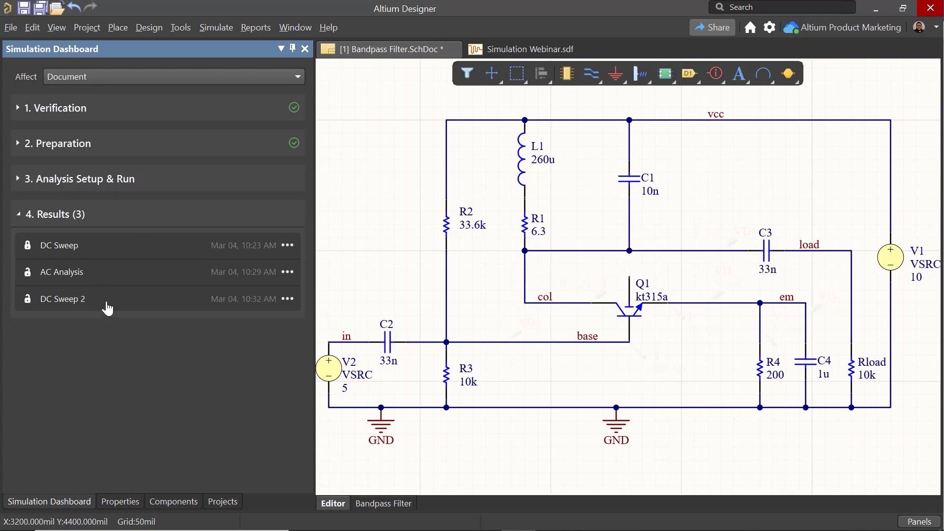
left_click(288, 245)
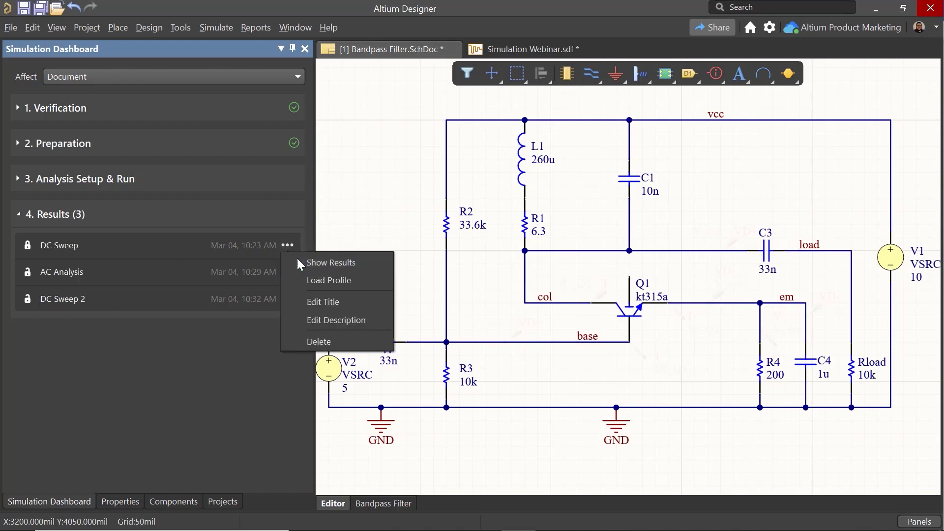
left_click(300, 262)
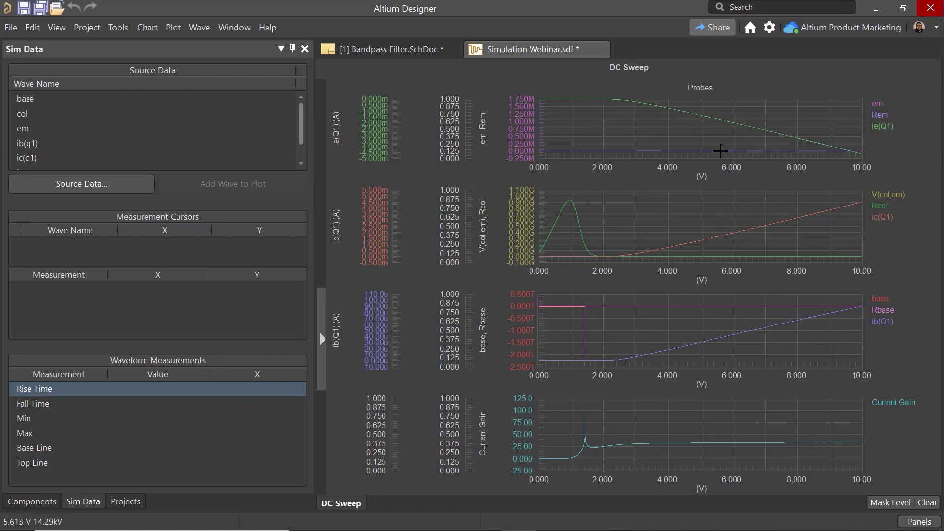
Load the first DC Sweep result's profile into the schematic's analysis setup, review its sweep and output expressions, and collapse the setup
left_click(425, 51)
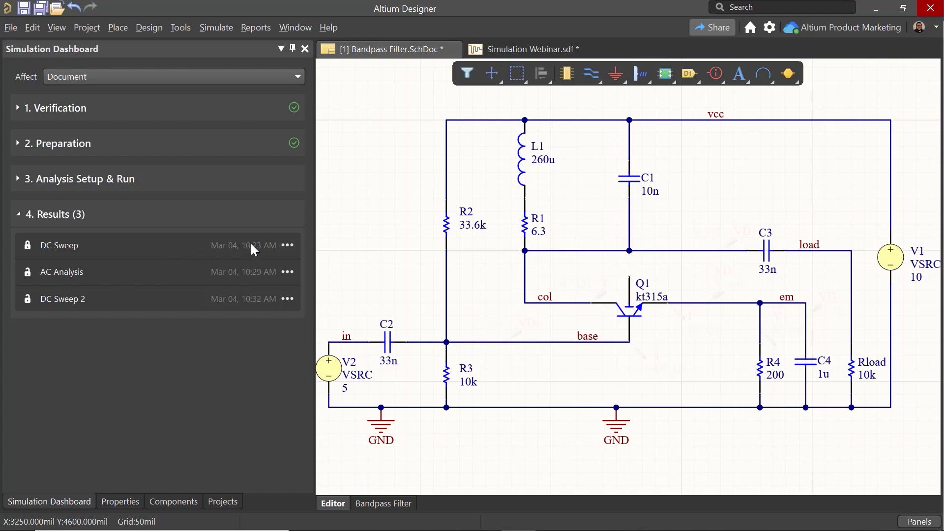
left_click(288, 244)
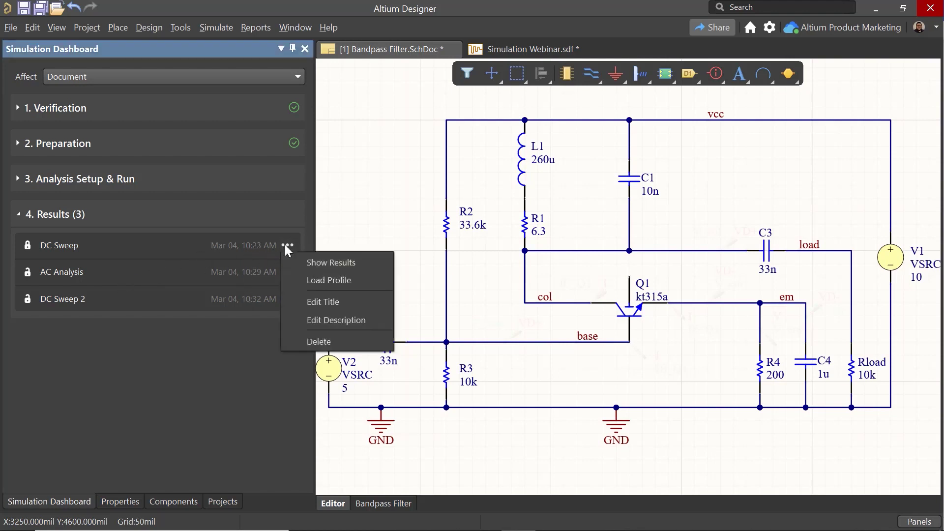
left_click(328, 281)
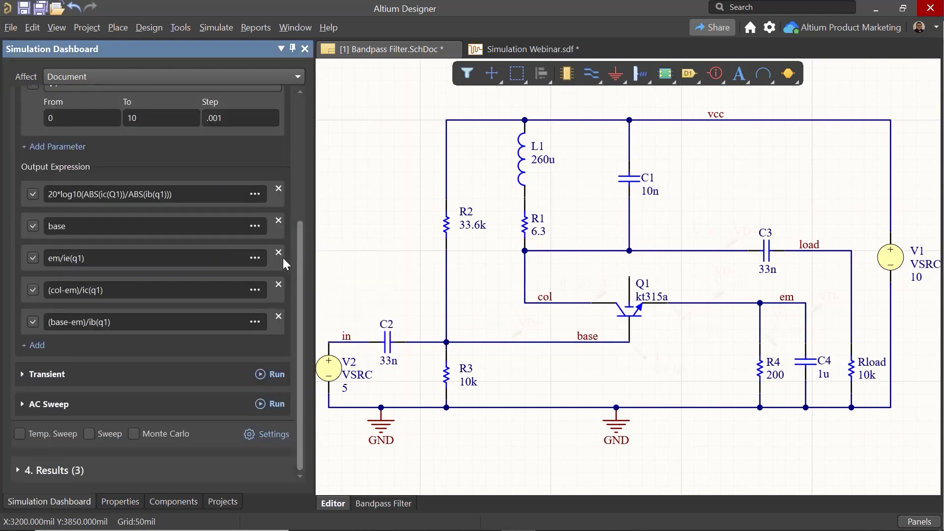
scroll(251, 243, "up", 3)
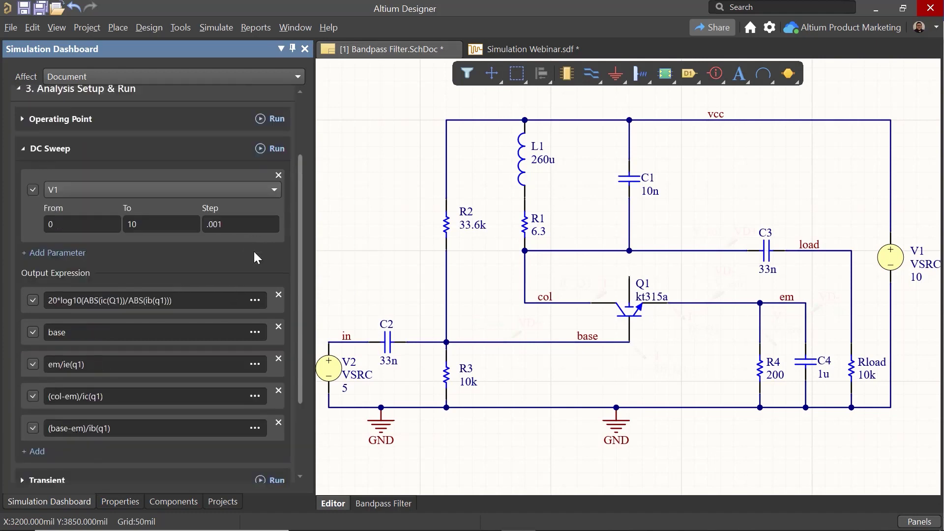
scroll(246, 325, "up", 3)
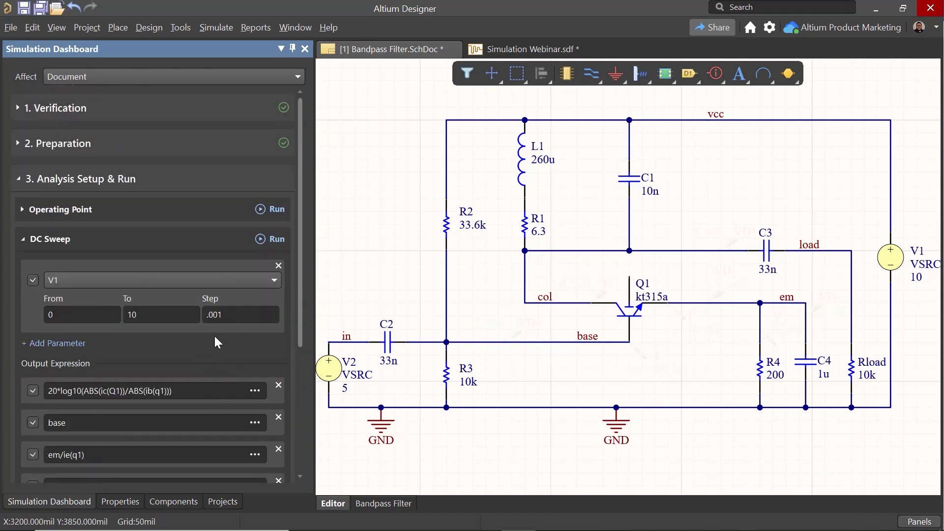
left_click(89, 184)
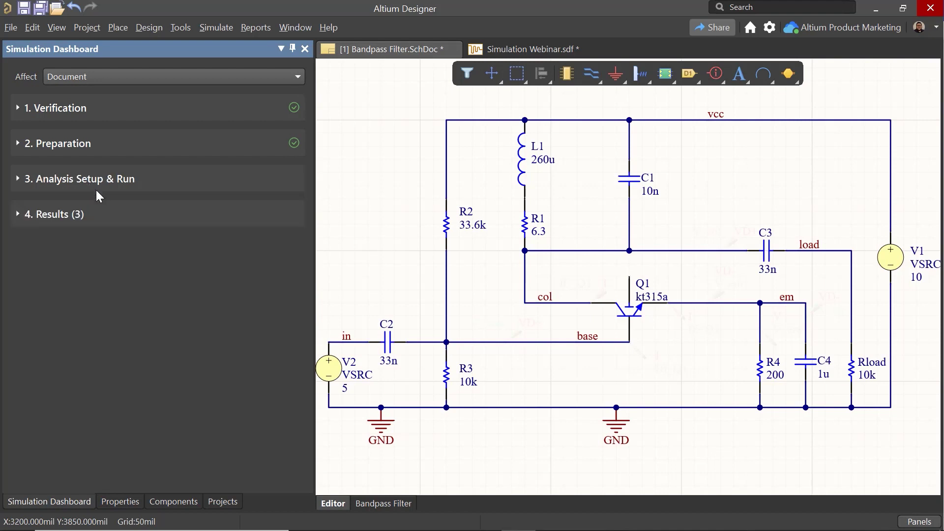